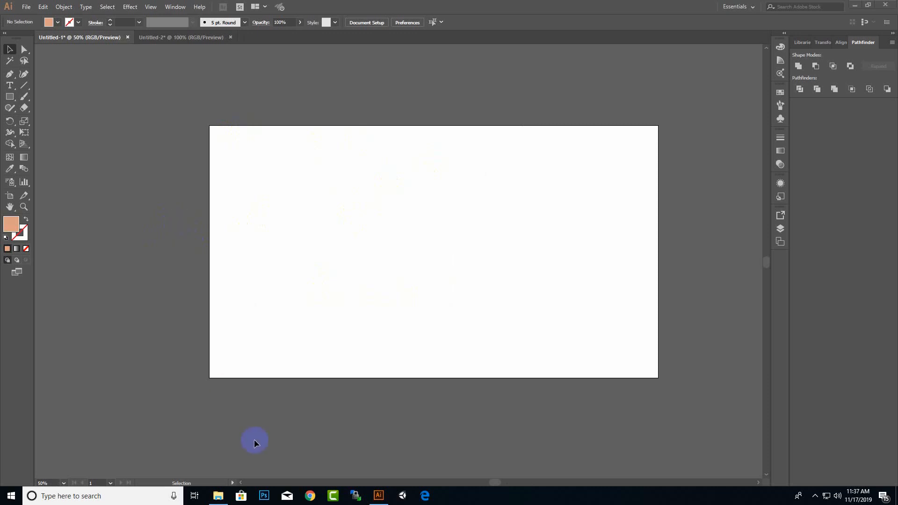
Step: Place shahrukh.png from the file folder onto the Untitled-1 artboard and enlarge it to about 930 × 1029 px
{"action": "left_click", "coordinate": [218, 495]}
{"action": "left_click", "coordinate": [659, 192]}
{"action": "left_click_drag", "start_coordinate": [658, 192], "coordinate": [456, 250]}
{"action": "left_click_drag", "start_coordinate": [451, 218], "coordinate": [582, 164]}
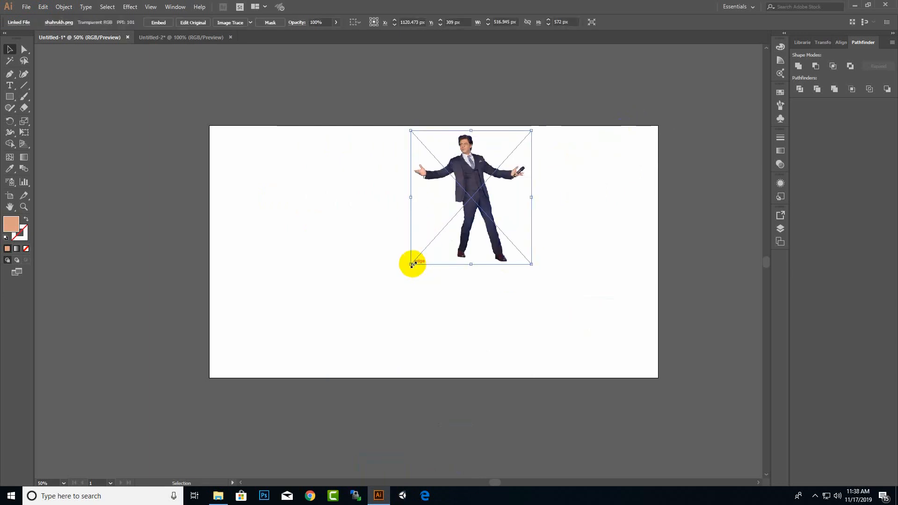
{"action": "left_click_drag", "start_coordinate": [410, 264], "coordinate": [314, 401]}
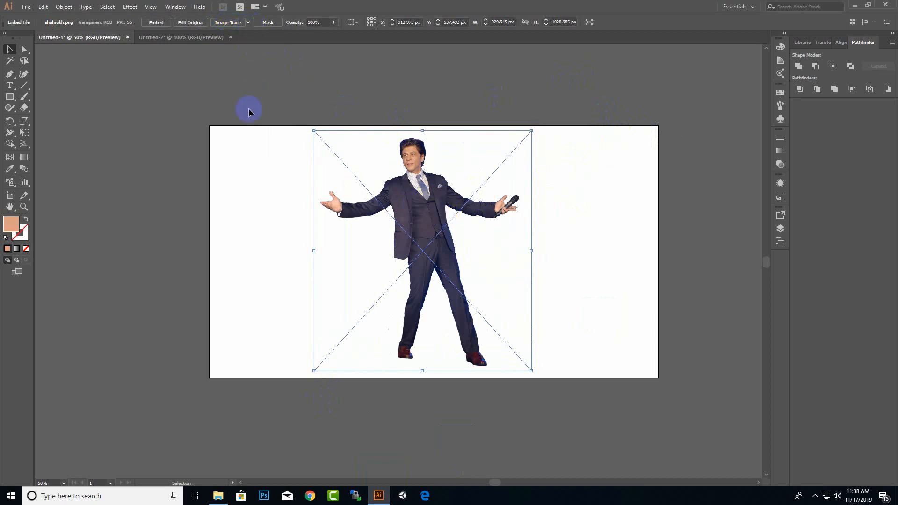
Step: Open Image Trace for the placed photo and turn on the tracing preview
{"action": "left_click", "coordinate": [176, 7]}
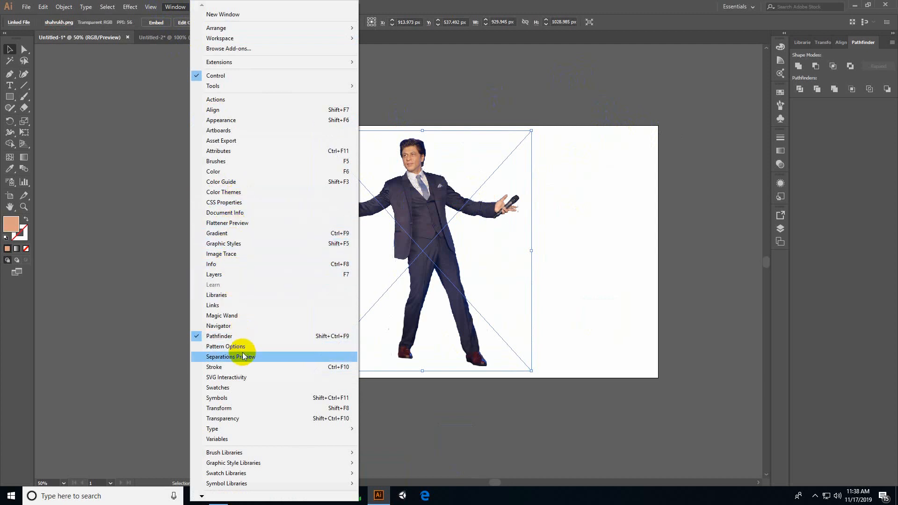
{"action": "left_click", "coordinate": [227, 254]}
{"action": "left_click_drag", "start_coordinate": [536, 109], "coordinate": [602, 114]}
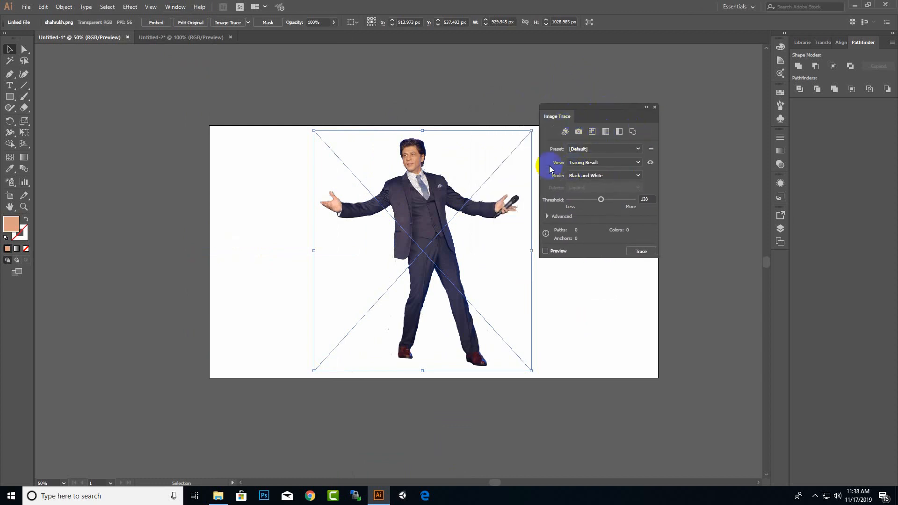
{"action": "left_click", "coordinate": [545, 251]}
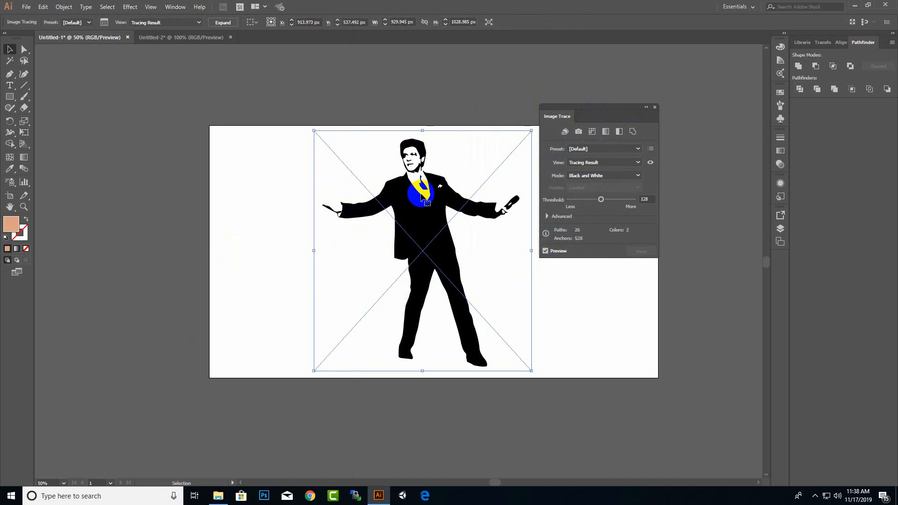
Step: Try the 3 Colors, 6 Colors and 16 Colors tracing presets on the photo
{"action": "left_click", "coordinate": [630, 151]}
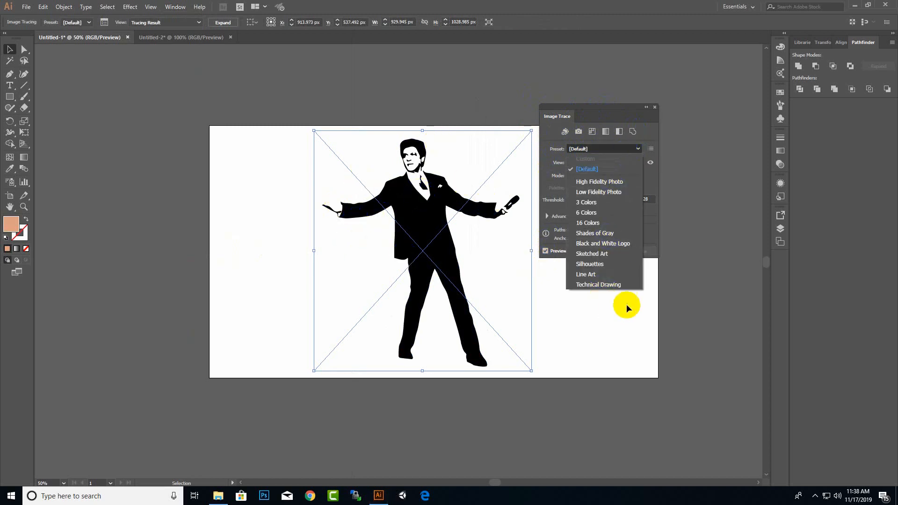
{"action": "left_click", "coordinate": [587, 204]}
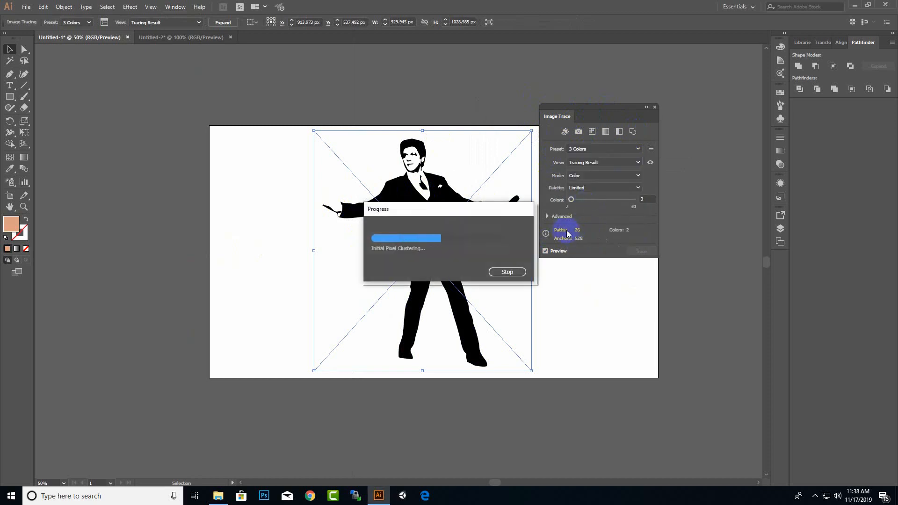
{"action": "left_click", "coordinate": [612, 149]}
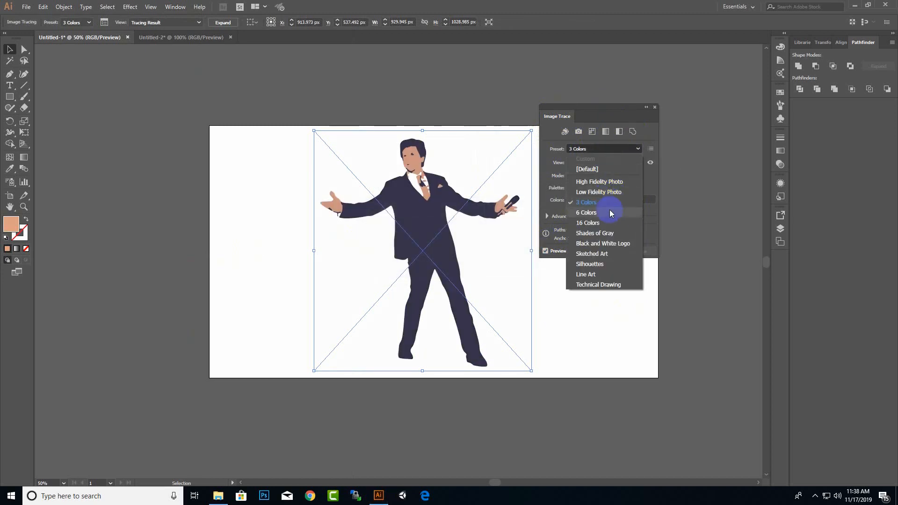
{"action": "left_click", "coordinate": [611, 214]}
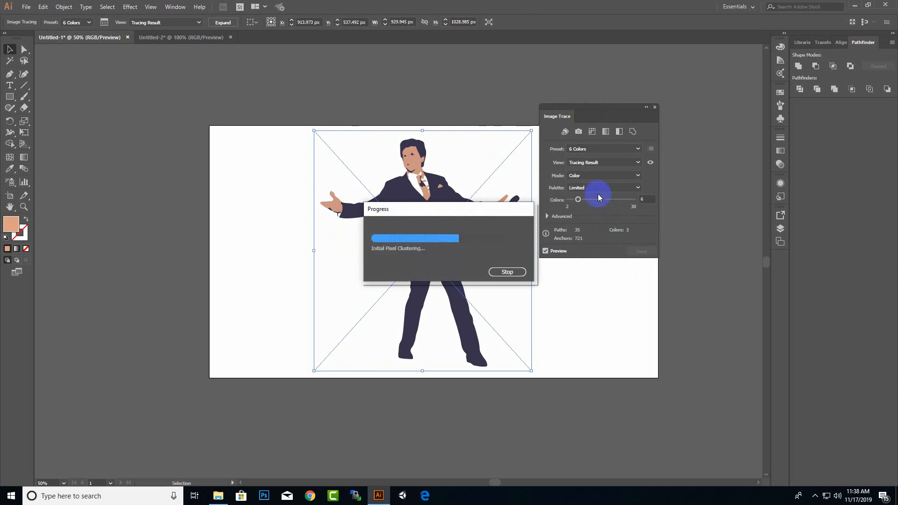
{"action": "left_click", "coordinate": [604, 148]}
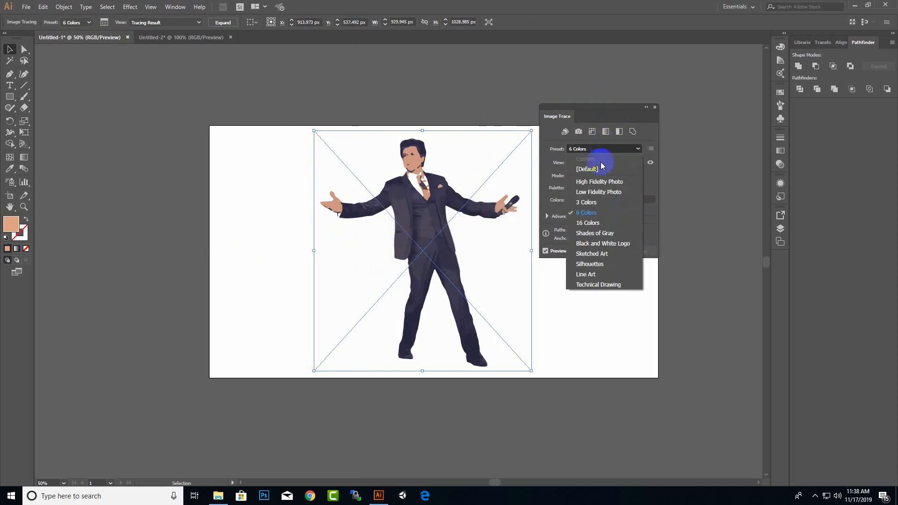
{"action": "left_click", "coordinate": [588, 225]}
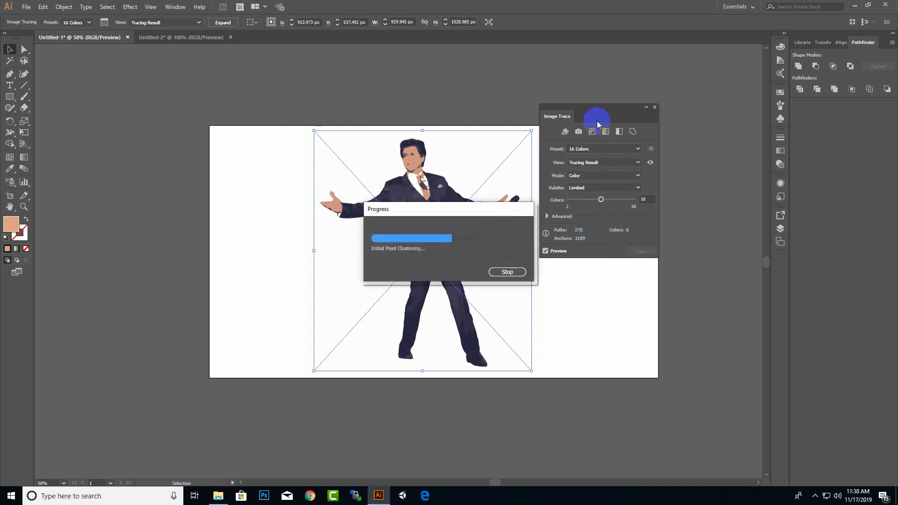
Step: Try the Black and White Logo and Shades of Gray tracing presets on the photo
{"action": "left_click", "coordinate": [589, 153]}
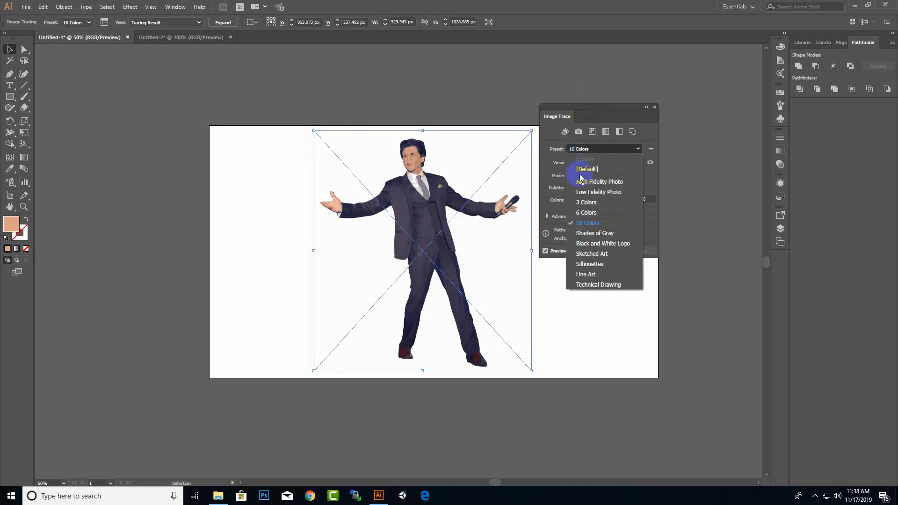
{"action": "left_click", "coordinate": [587, 245]}
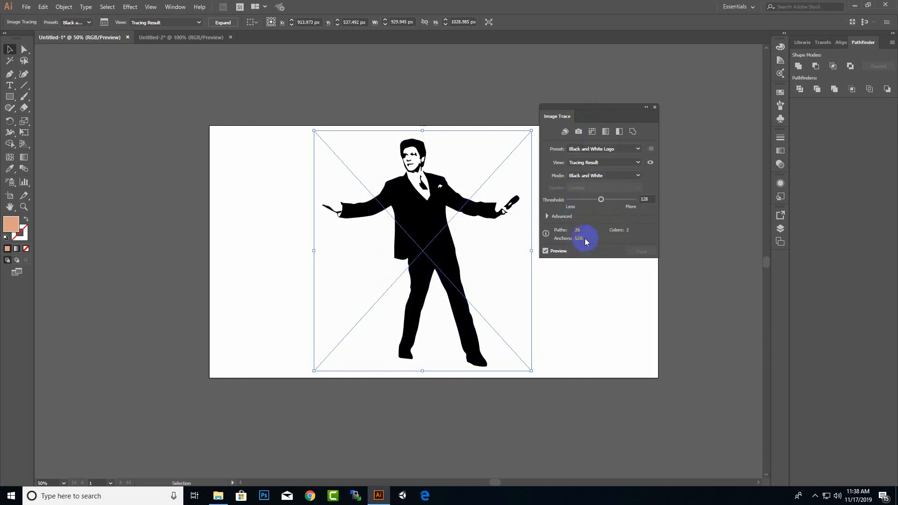
{"action": "left_click", "coordinate": [594, 149]}
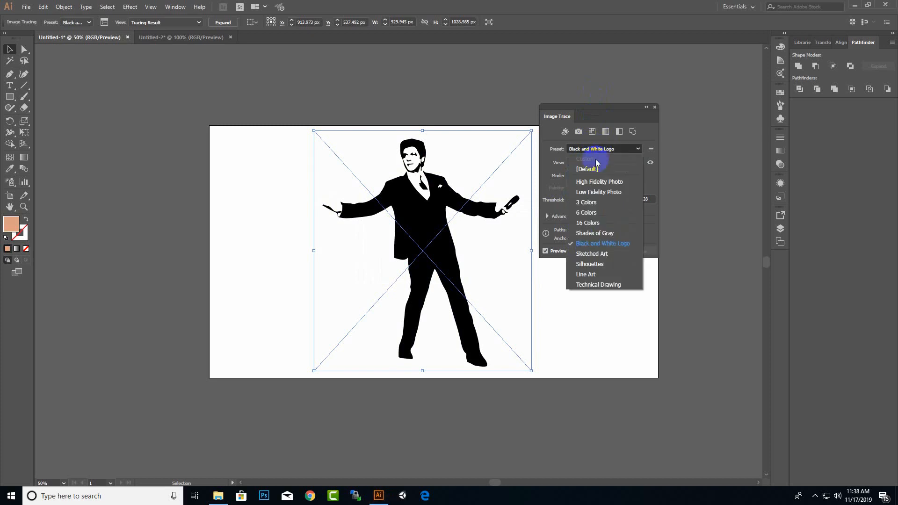
{"action": "left_click", "coordinate": [597, 233]}
{"action": "left_click", "coordinate": [619, 132]}
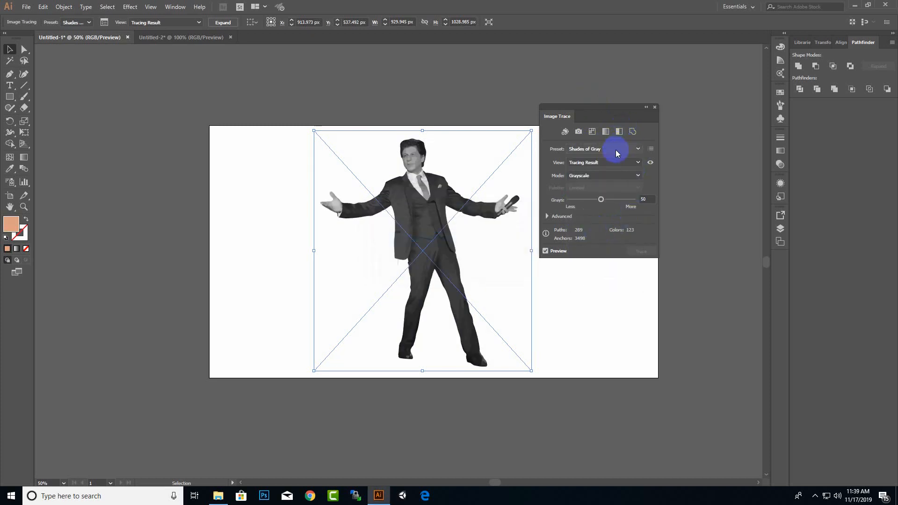
Step: Trace the photo with the High Fidelity Photo preset and expand the tracing into editable paths
{"action": "left_click", "coordinate": [616, 149]}
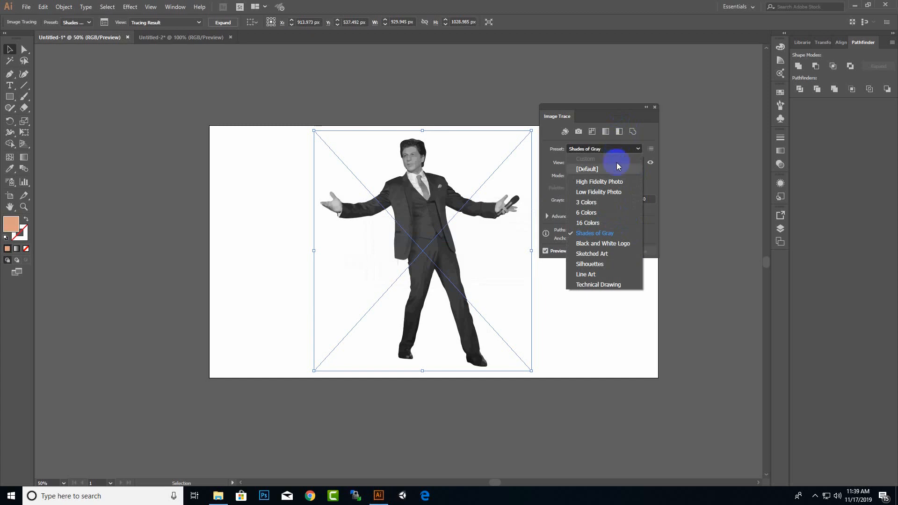
{"action": "left_click", "coordinate": [598, 182]}
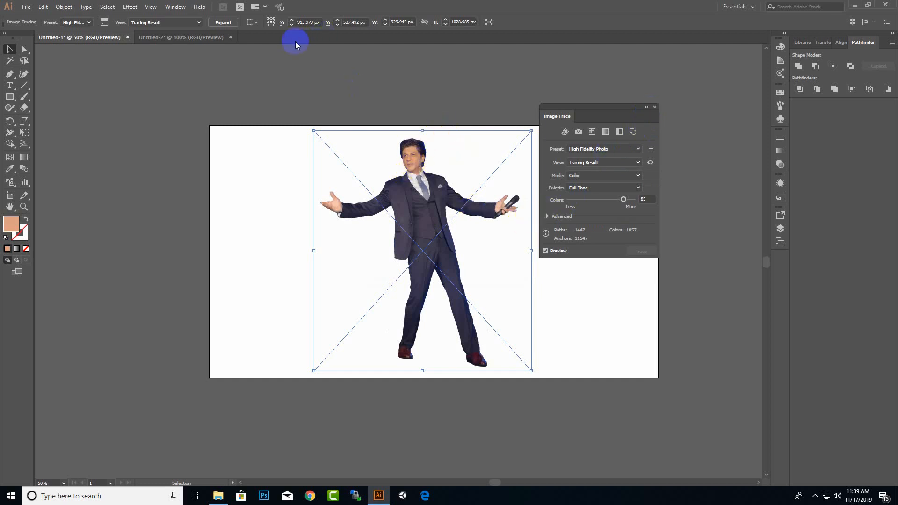
{"action": "left_click", "coordinate": [224, 23]}
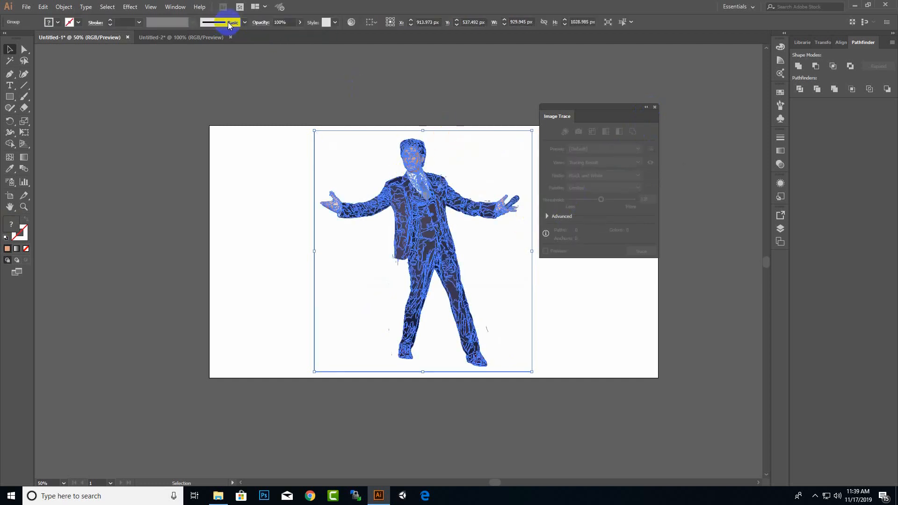
{"action": "left_click", "coordinate": [655, 107]}
{"action": "left_click", "coordinate": [600, 187]}
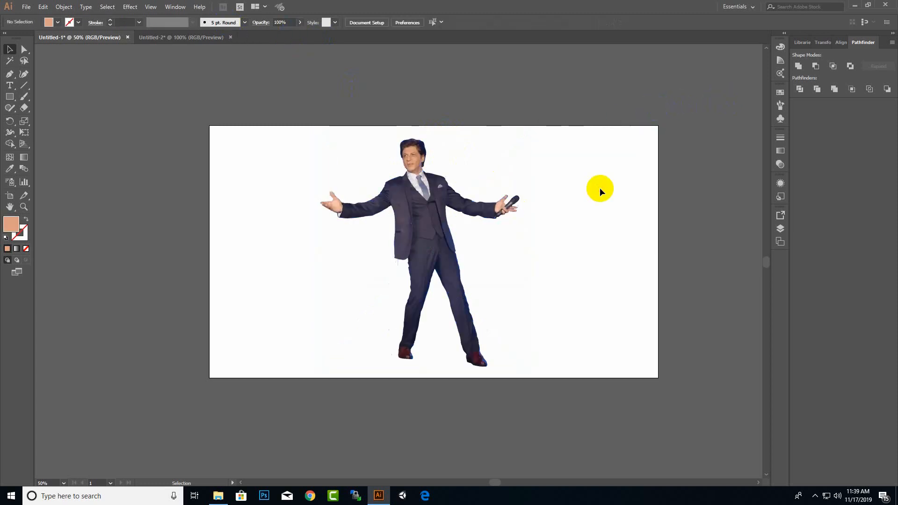
Step: Isolate the traced group and delete the white background shape behind the figure
{"action": "left_click", "coordinate": [446, 203]}
{"action": "left_click", "coordinate": [620, 224]}
{"action": "double_click", "coordinate": [497, 249]}
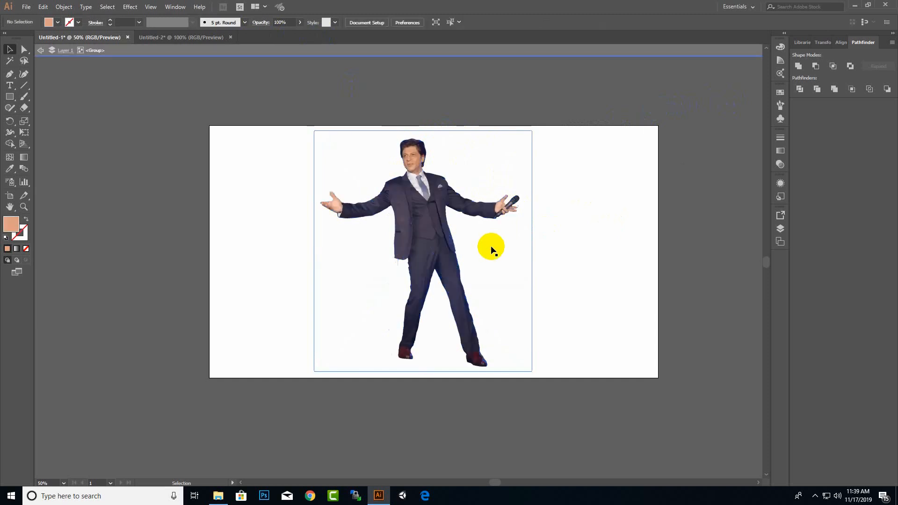
{"action": "left_click_drag", "start_coordinate": [491, 247], "coordinate": [664, 256]}
{"action": "key", "text": "Delete"}
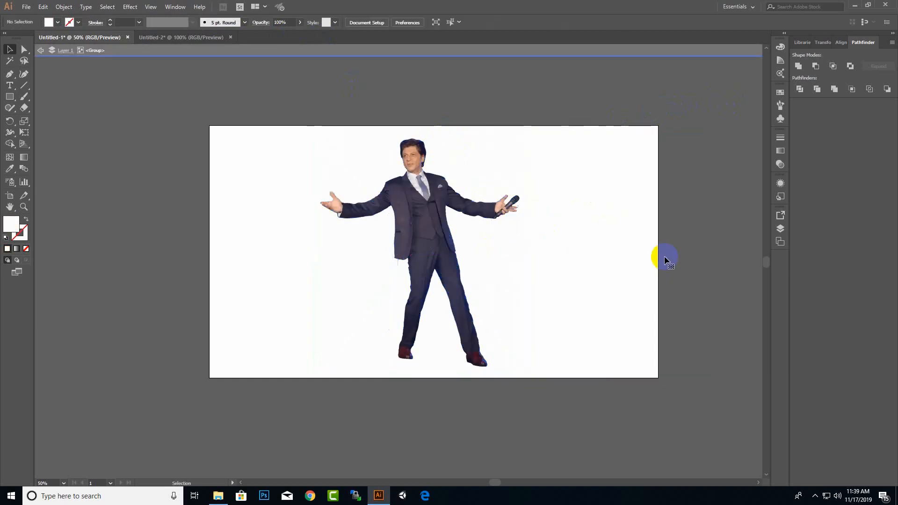
Step: Try recolouring the upper sleeve path beside the microphone hand to pink F90094, and undo the change
{"action": "left_click", "coordinate": [490, 203]}
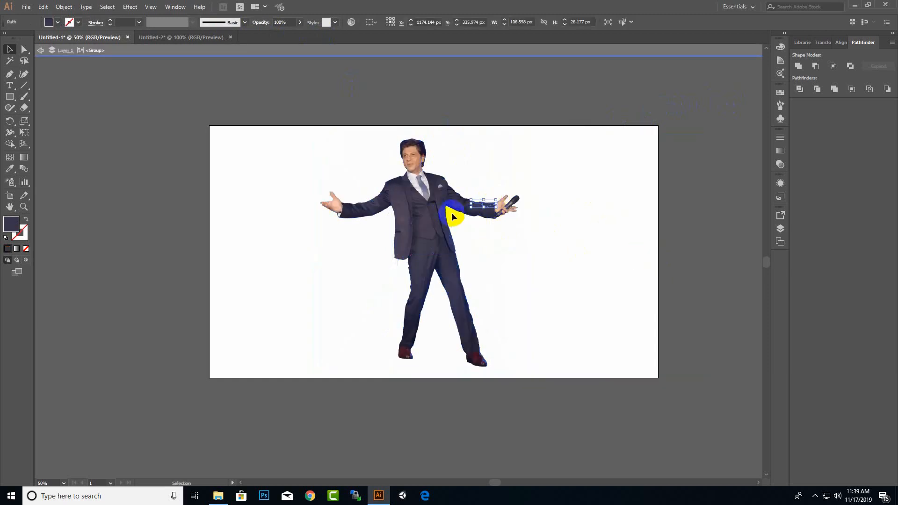
{"action": "double_click", "coordinate": [10, 223]}
{"action": "left_click", "coordinate": [536, 343]}
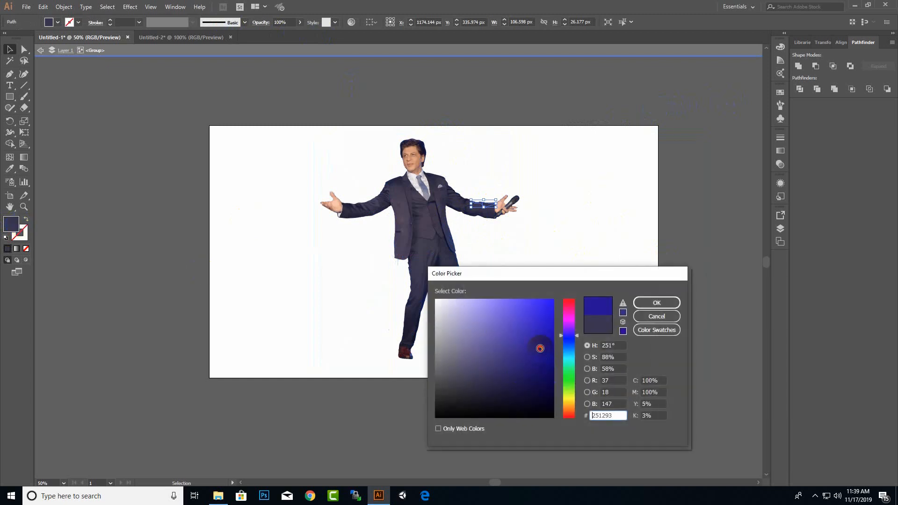
{"action": "left_click_drag", "start_coordinate": [578, 323], "coordinate": [576, 310]}
{"action": "left_click", "coordinate": [657, 303]}
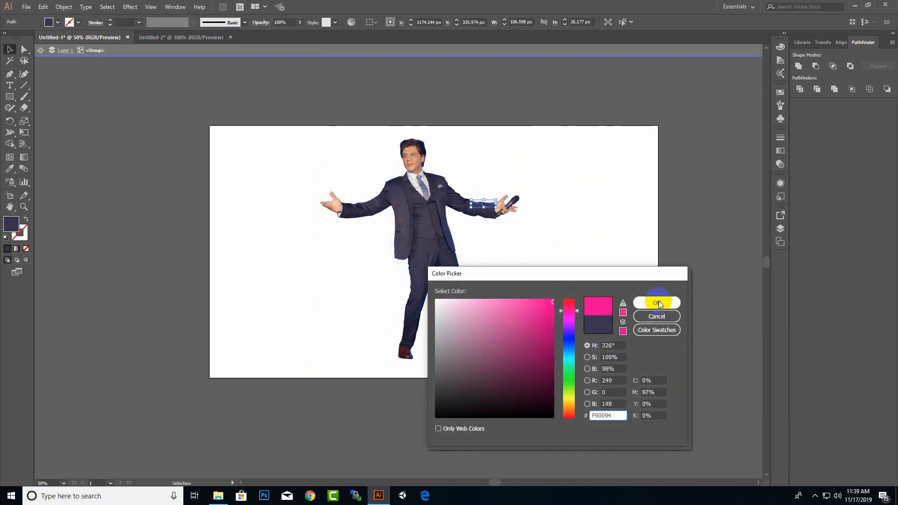
{"action": "left_click", "coordinate": [445, 253]}
{"action": "scroll", "coordinate": [488, 212], "scroll_direction": "up", "scroll_amount": 3}
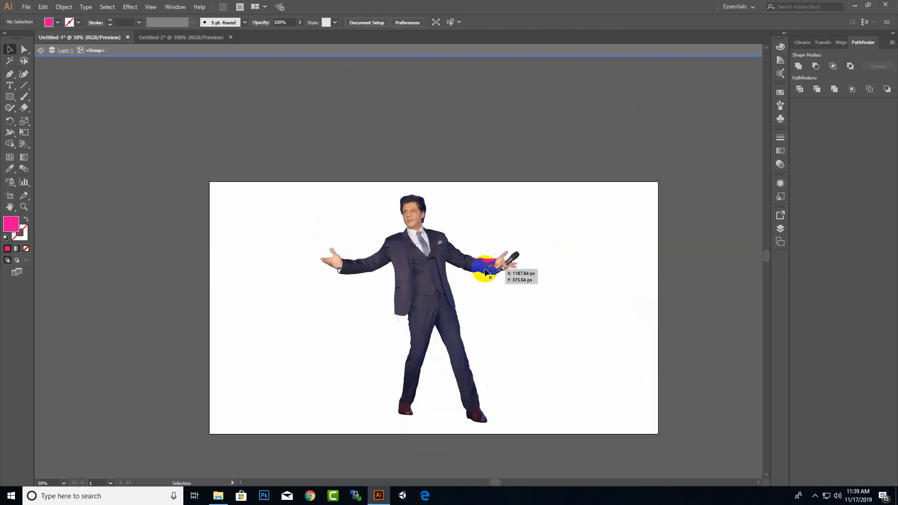
{"action": "scroll", "coordinate": [487, 274], "scroll_direction": "up", "scroll_amount": 3}
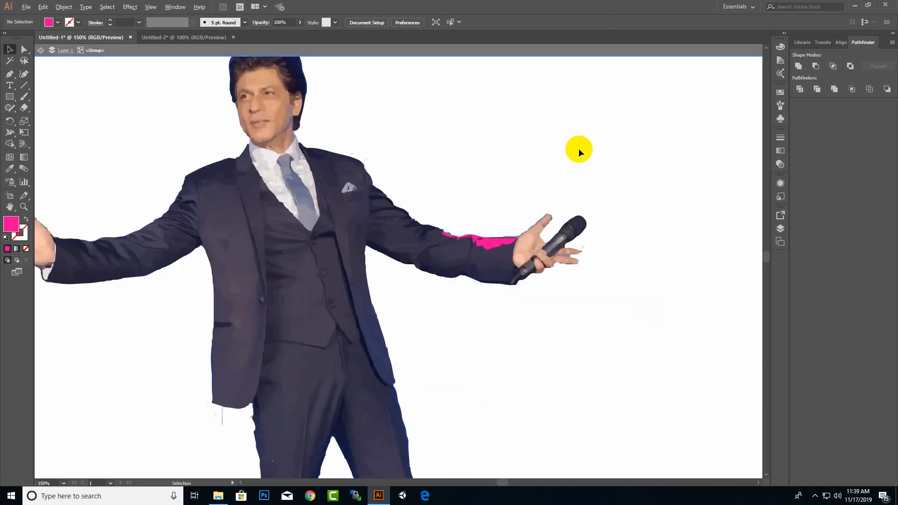
{"action": "key", "text": "ctrl+z"}
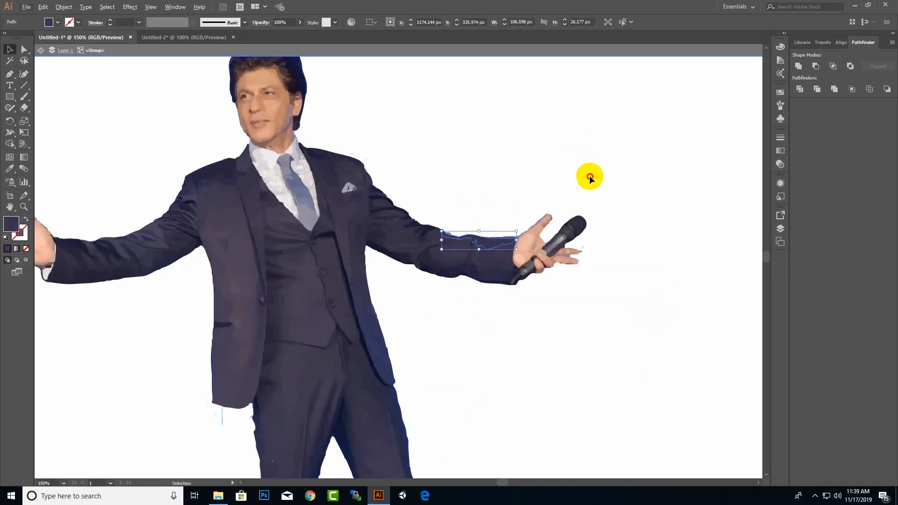
{"action": "left_click", "coordinate": [589, 176]}
Step: Select the paths forming the figure's head and collar and bring them into the Untitled-2 document
{"action": "scroll", "coordinate": [688, 222], "scroll_direction": "down", "scroll_amount": 4}
{"action": "scroll", "coordinate": [611, 274], "scroll_direction": "up", "scroll_amount": 4}
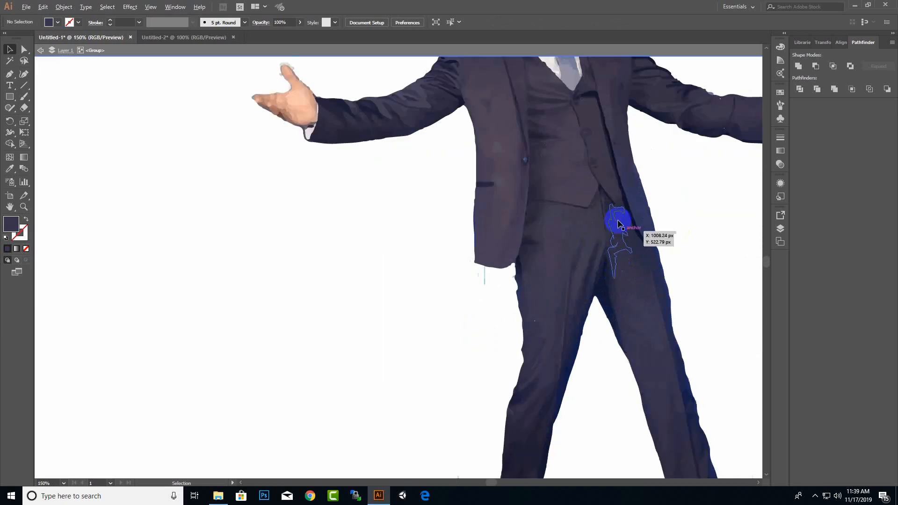
{"action": "scroll", "coordinate": [223, 268], "scroll_direction": "down", "scroll_amount": 2}
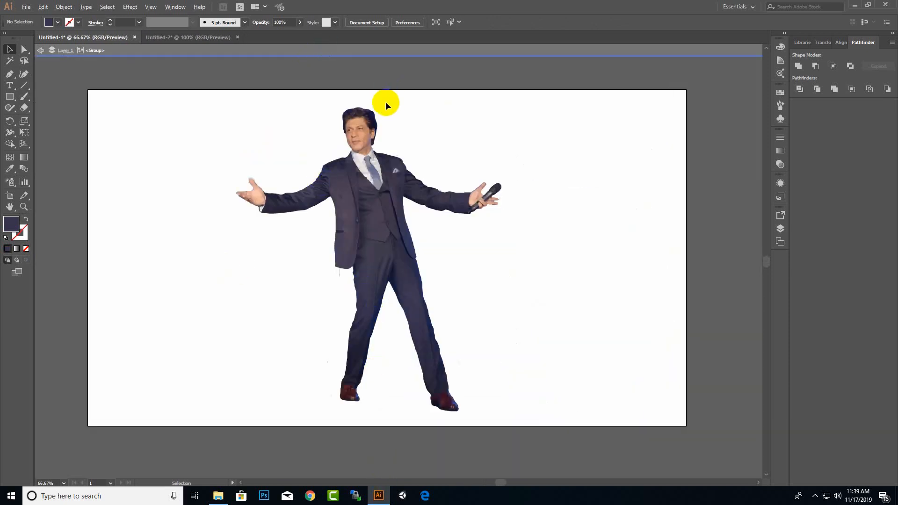
{"action": "scroll", "coordinate": [385, 102], "scroll_direction": "up", "scroll_amount": 1}
{"action": "scroll", "coordinate": [384, 103], "scroll_direction": "up", "scroll_amount": 3}
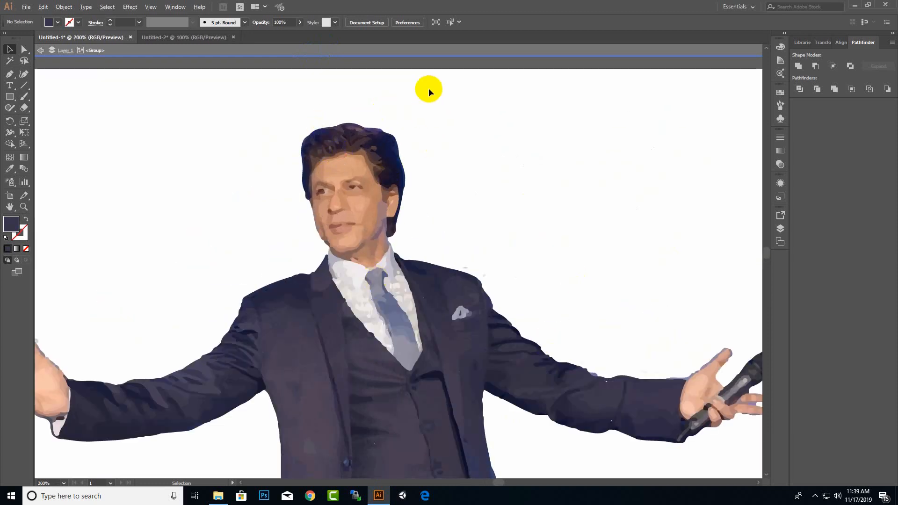
{"action": "left_click_drag", "start_coordinate": [429, 88], "coordinate": [271, 266]}
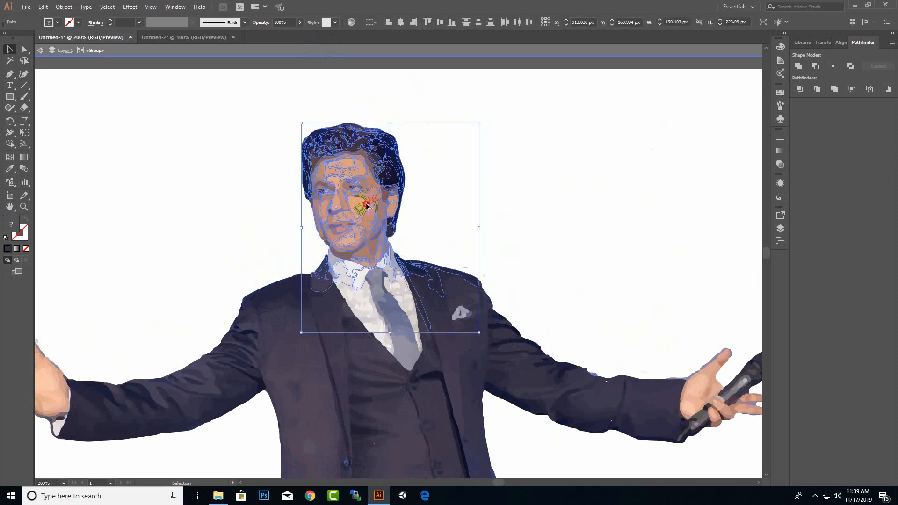
{"action": "left_click_drag", "start_coordinate": [367, 205], "coordinate": [449, 165]}
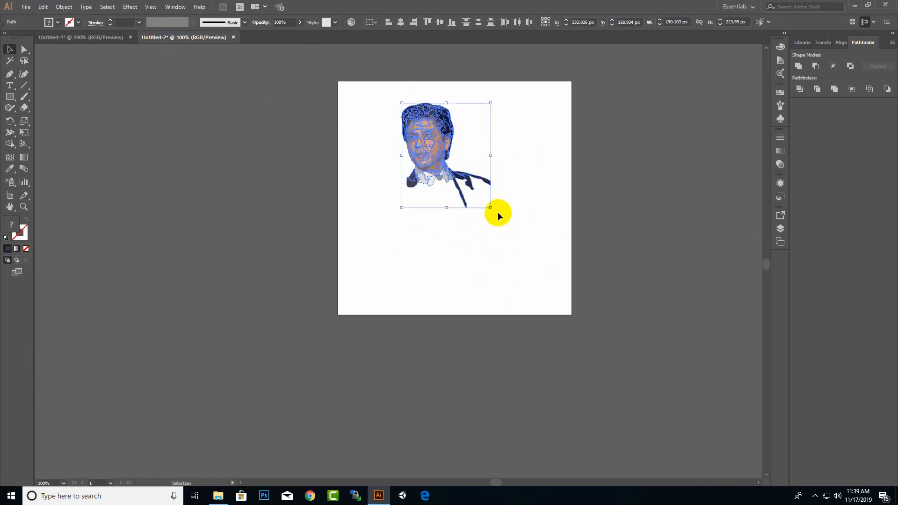
Step: Enlarge the head artwork to about 562 × 662 px and position it over the Untitled-2 artboard
{"action": "left_click_drag", "start_coordinate": [491, 207], "coordinate": [621, 421]}
{"action": "left_click_drag", "start_coordinate": [500, 226], "coordinate": [449, 209]}
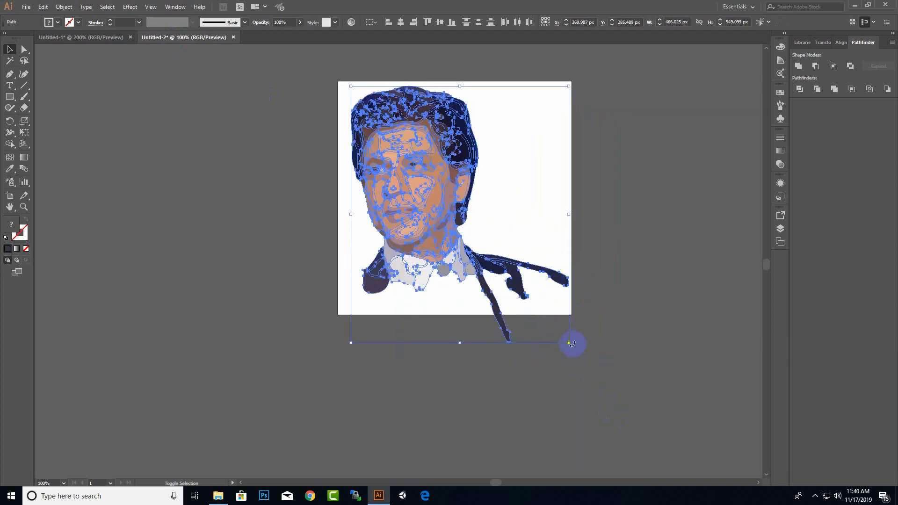
{"action": "left_click_drag", "start_coordinate": [569, 344], "coordinate": [595, 415]}
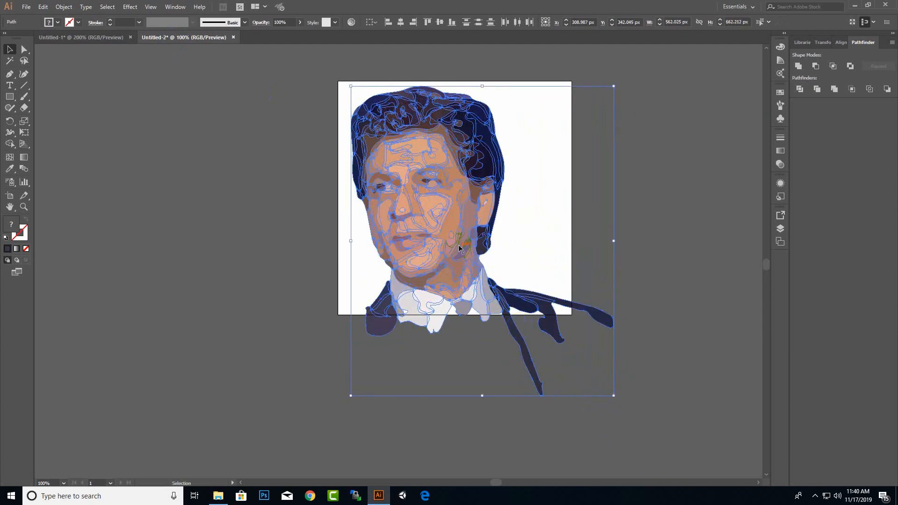
{"action": "left_click_drag", "start_coordinate": [459, 248], "coordinate": [485, 249]}
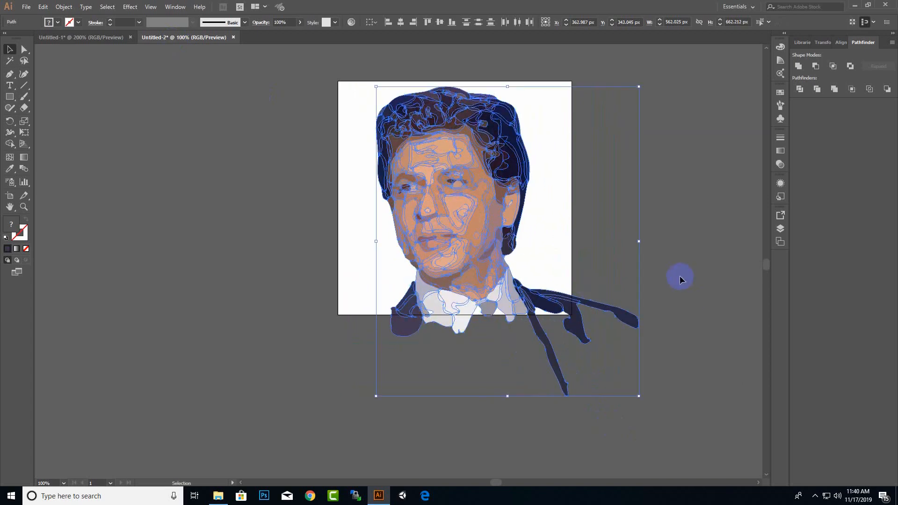
Step: Delete the jacket, lapel and white shirt collar paths below the head
{"action": "left_click", "coordinate": [680, 280]}
{"action": "left_click_drag", "start_coordinate": [512, 456], "coordinate": [515, 454]}
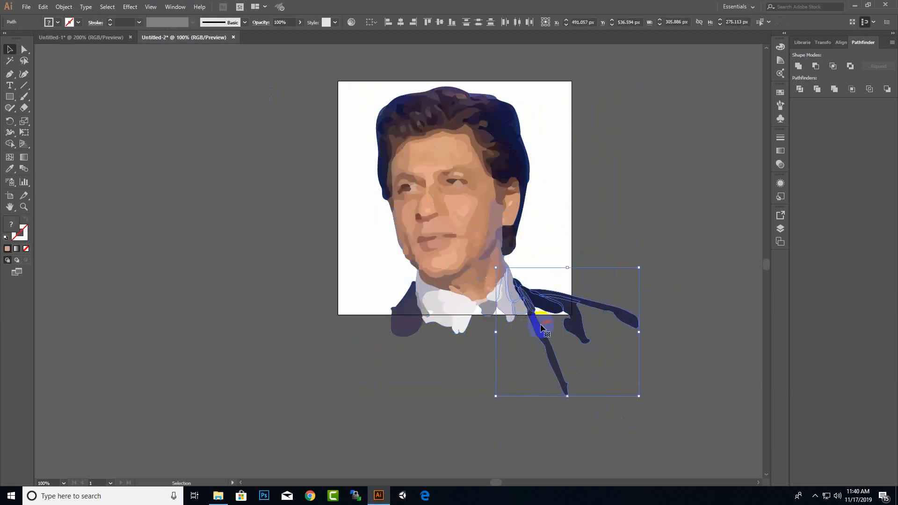
{"action": "key", "text": "Delete"}
{"action": "left_click_drag", "start_coordinate": [361, 341], "coordinate": [339, 306]}
{"action": "key", "text": "Delete"}
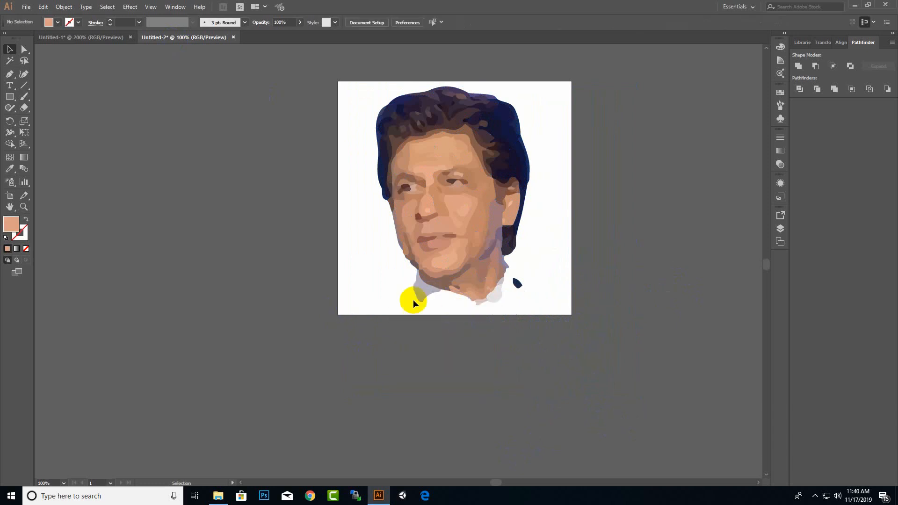
Step: Delete the leftover collar fragments under the chin and the small dark shape beside the neck
{"action": "left_click", "coordinate": [417, 297]}
{"action": "key", "text": "Delete"}
{"action": "left_click", "coordinate": [486, 299]}
{"action": "key", "text": "Delete"}
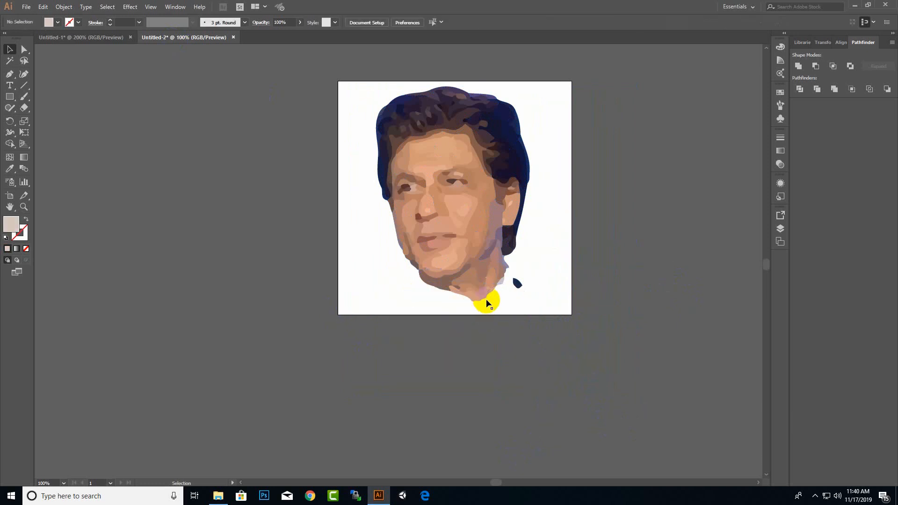
{"action": "left_click", "coordinate": [515, 284]}
{"action": "key", "text": "Delete"}
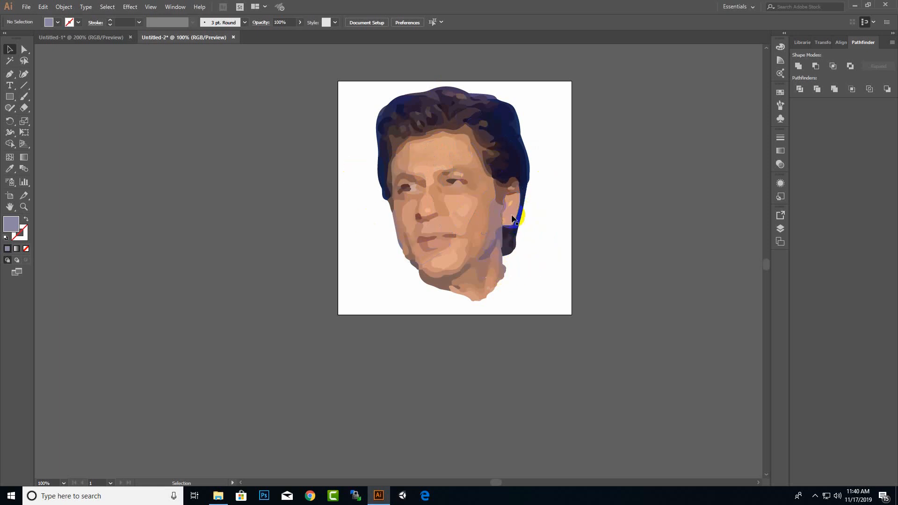
Step: Select the light skin paths on the forehead, both cheeks, upper lip and chin together
{"action": "left_click", "coordinate": [433, 175]}
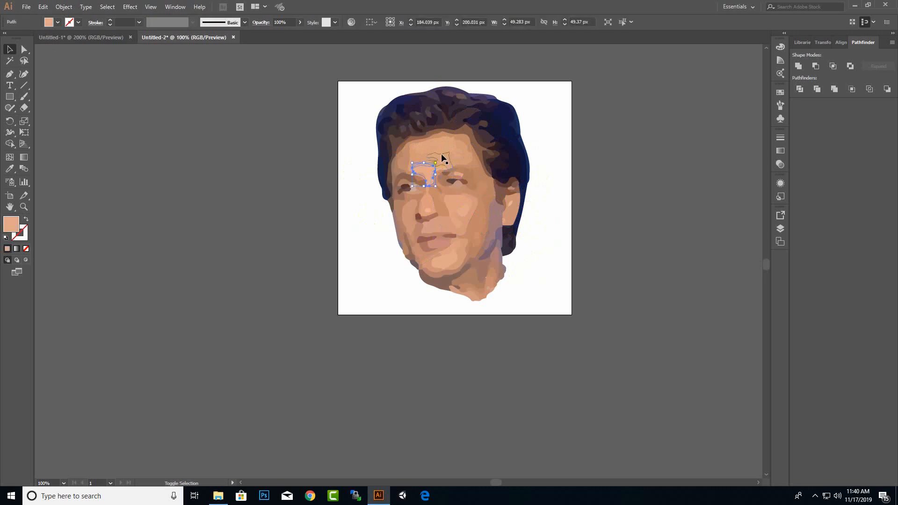
{"action": "left_click", "coordinate": [461, 155], "text": "shift"}
{"action": "left_click", "coordinate": [466, 157], "text": "shift"}
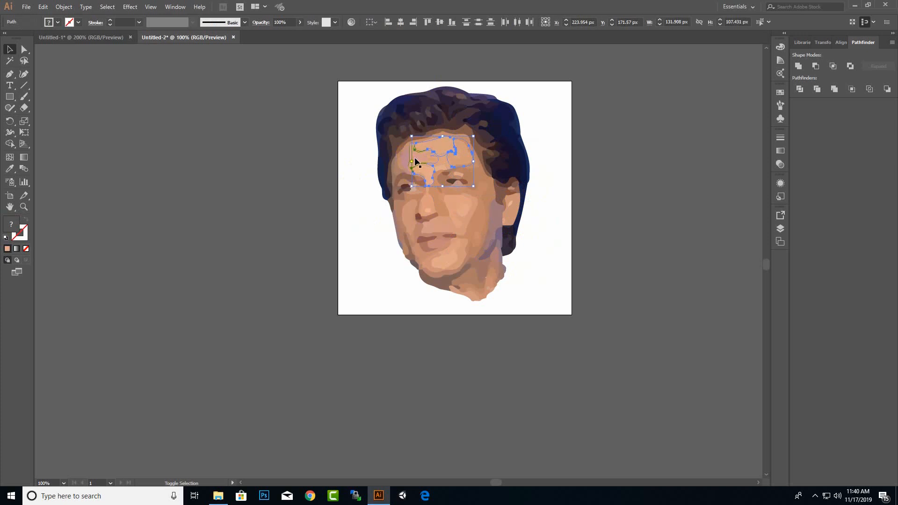
{"action": "left_click", "coordinate": [459, 207], "text": "shift"}
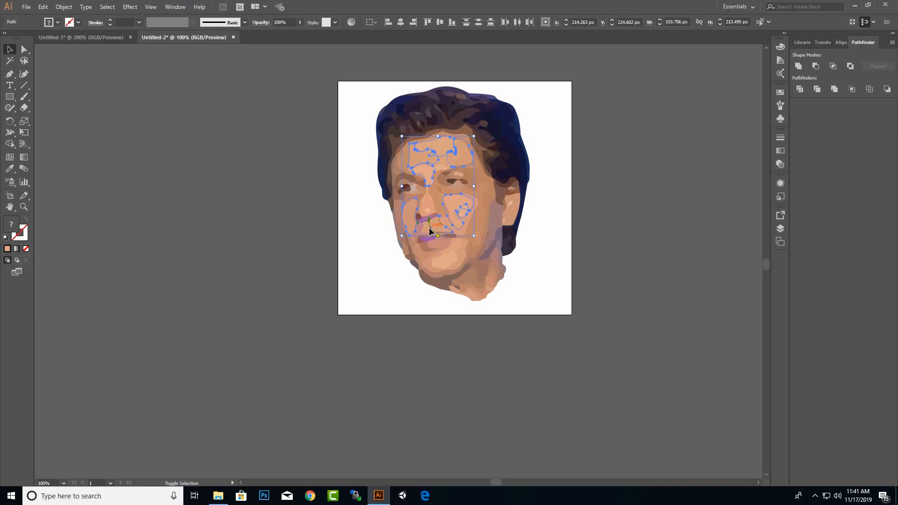
{"action": "left_click", "coordinate": [449, 262], "text": "shift"}
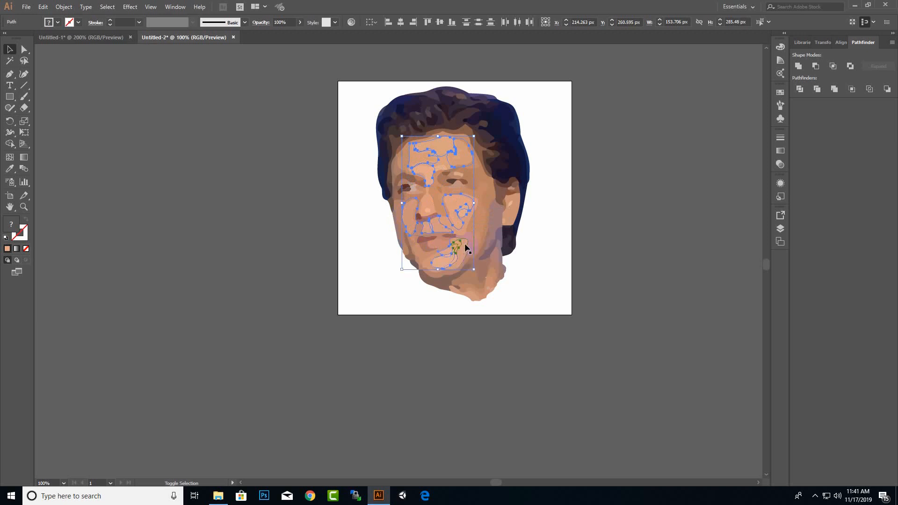
{"action": "left_click", "coordinate": [455, 242], "text": "shift"}
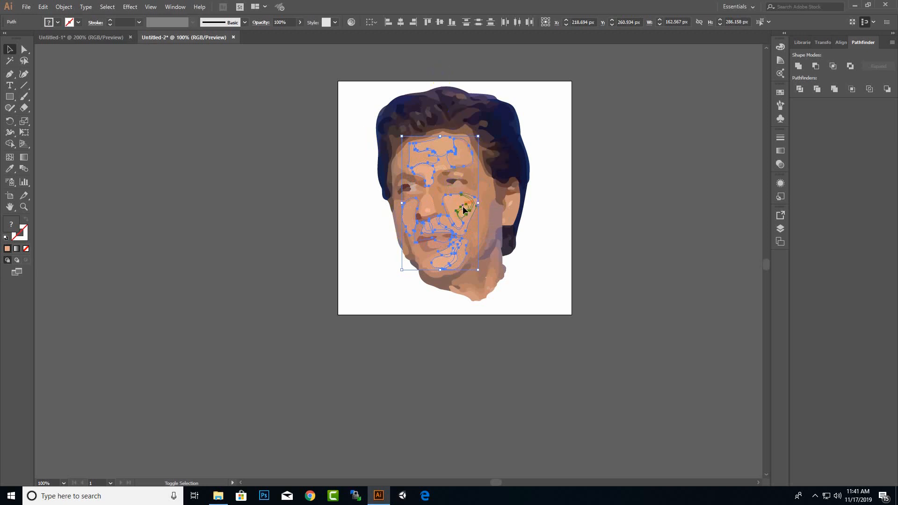
{"action": "left_click", "coordinate": [484, 193], "text": "shift"}
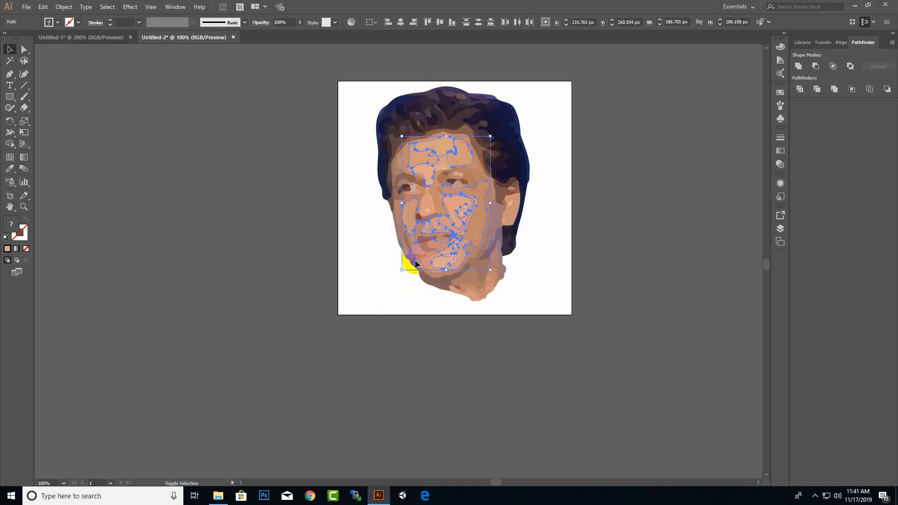
Step: Add the light skin paths at the base of the neck to the selection
{"action": "left_click", "coordinate": [489, 293], "text": "shift"}
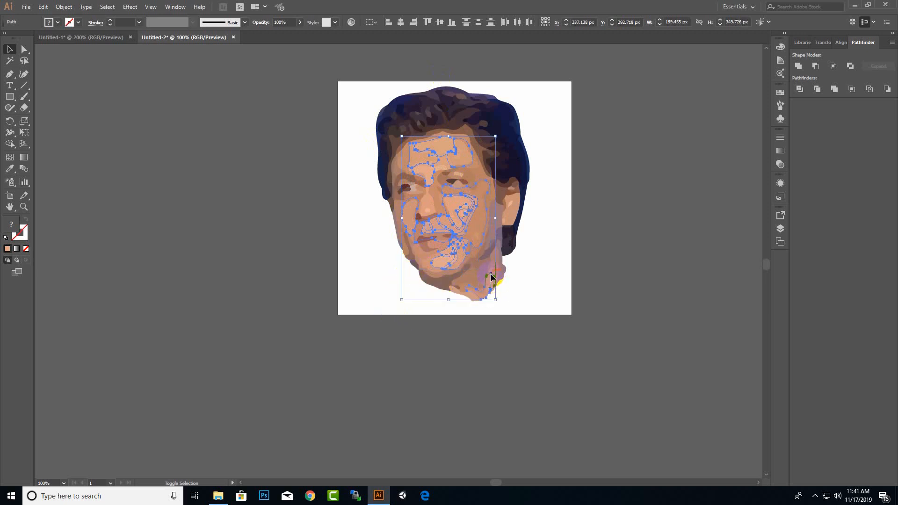
{"action": "left_click", "coordinate": [493, 276], "text": "shift"}
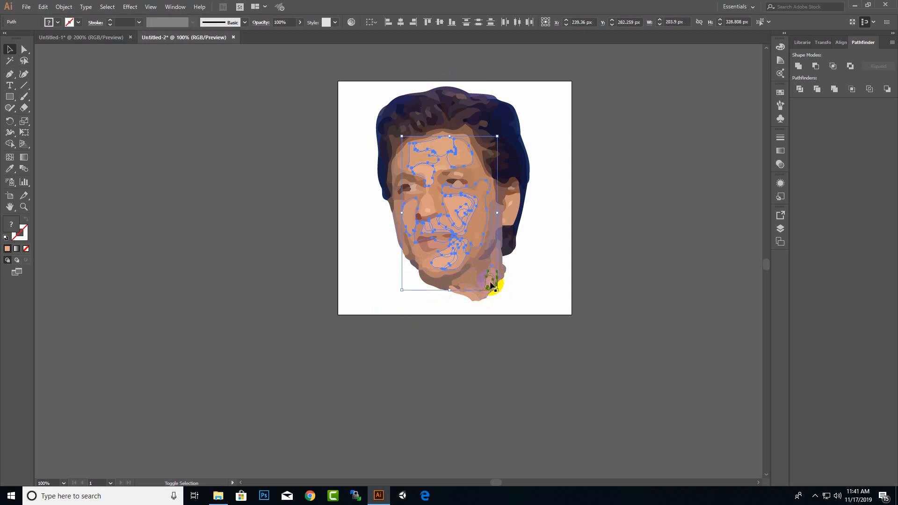
{"action": "left_click", "coordinate": [484, 297], "text": "shift"}
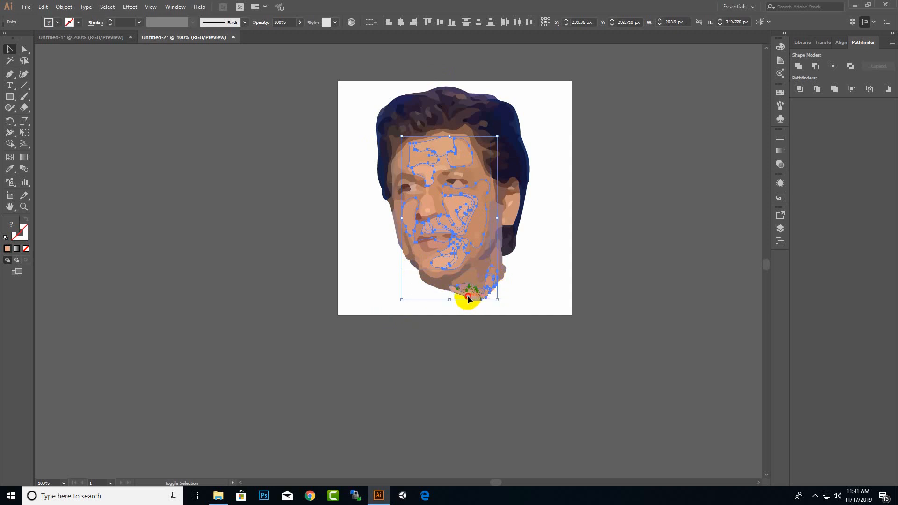
{"action": "left_click", "coordinate": [465, 297], "text": "shift"}
Step: Extend the selection with the light skin paths on the nose, the temple opposite the ear, and the ear
{"action": "left_click", "coordinate": [428, 210], "text": "shift"}
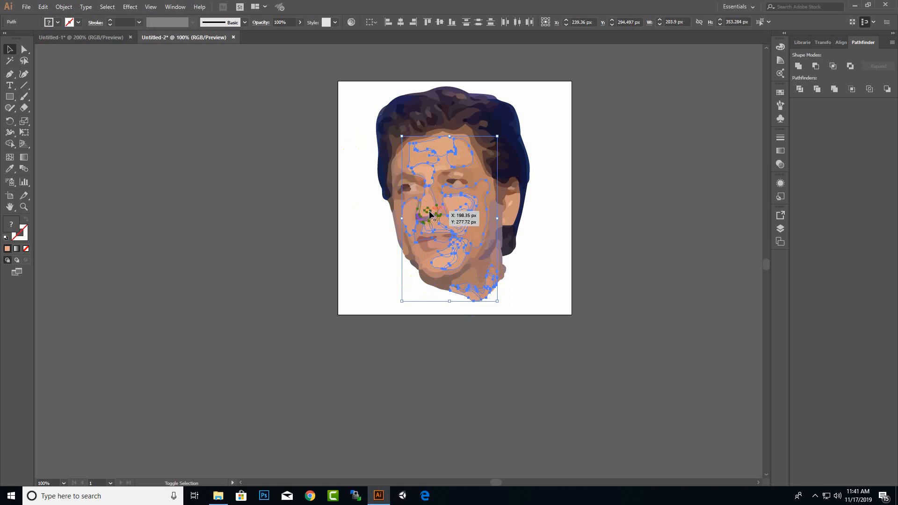
{"action": "left_click", "coordinate": [408, 158], "text": "shift"}
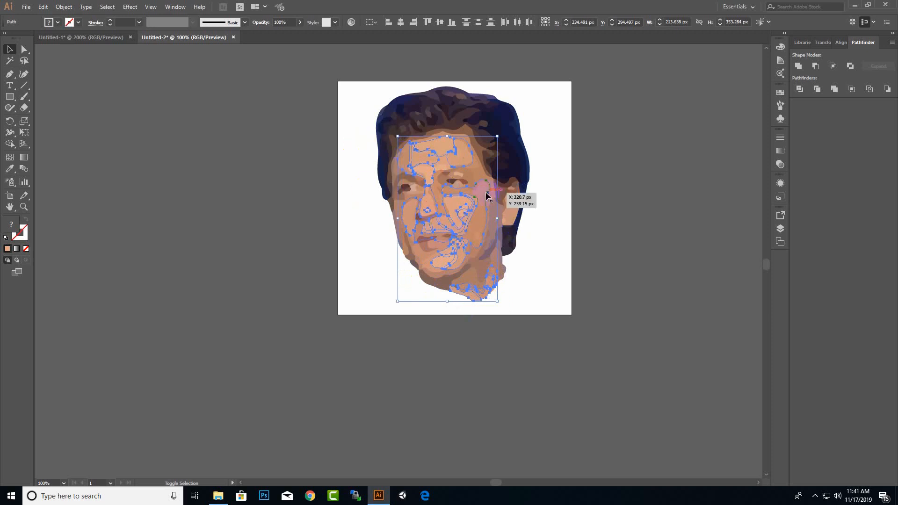
{"action": "left_click", "coordinate": [400, 174], "text": "shift"}
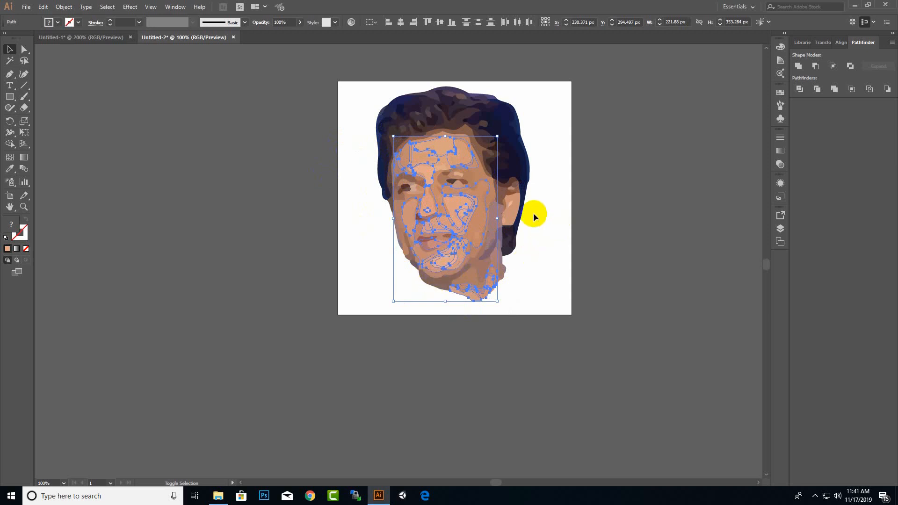
{"action": "left_click", "coordinate": [506, 217], "text": "shift"}
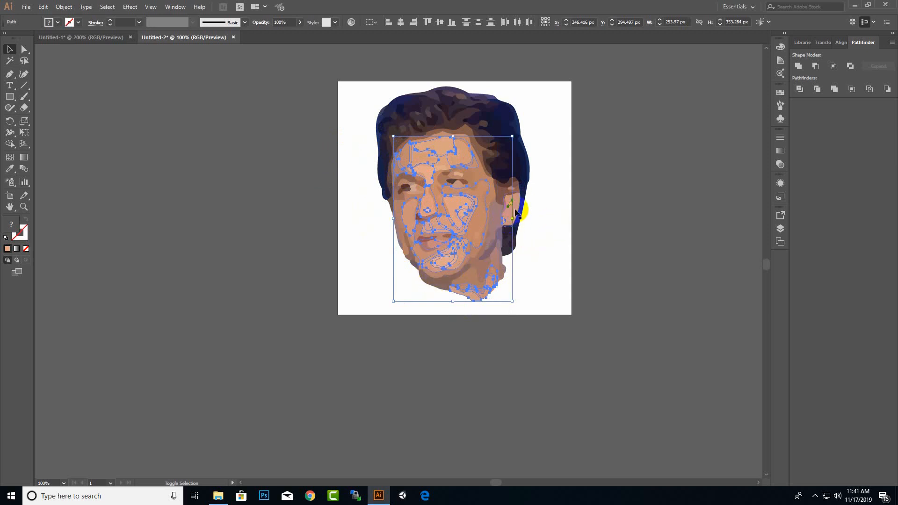
{"action": "left_click", "coordinate": [513, 206], "text": "shift"}
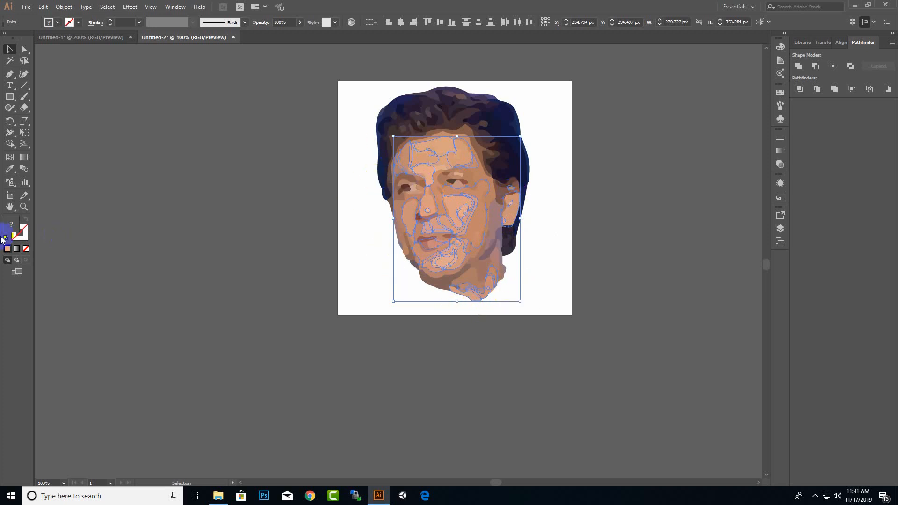
Step: Try filling the selected skin paths with blue 2500FF
{"action": "double_click", "coordinate": [11, 225]}
{"action": "left_click_drag", "start_coordinate": [488, 385], "coordinate": [577, 295]}
{"action": "left_click", "coordinate": [660, 302]}
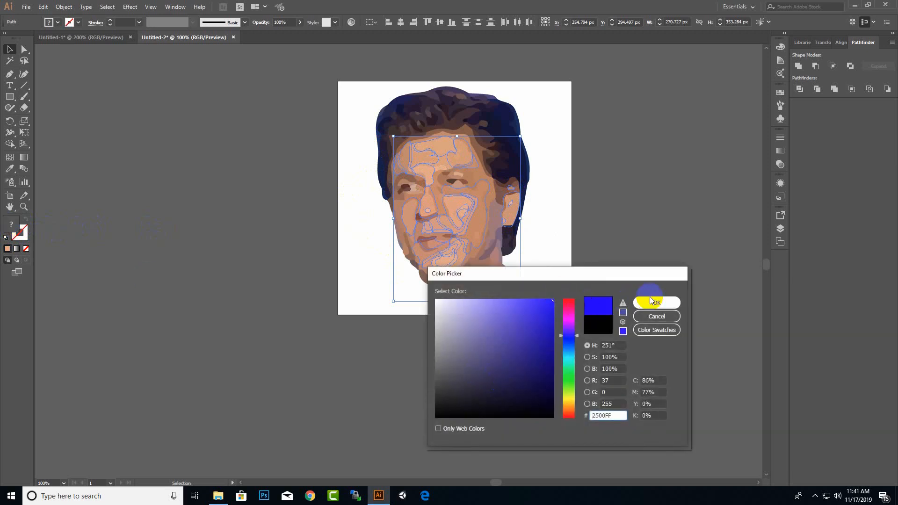
Step: Set the fill of the selected skin paths to E0A182 and deselect them
{"action": "double_click", "coordinate": [17, 221]}
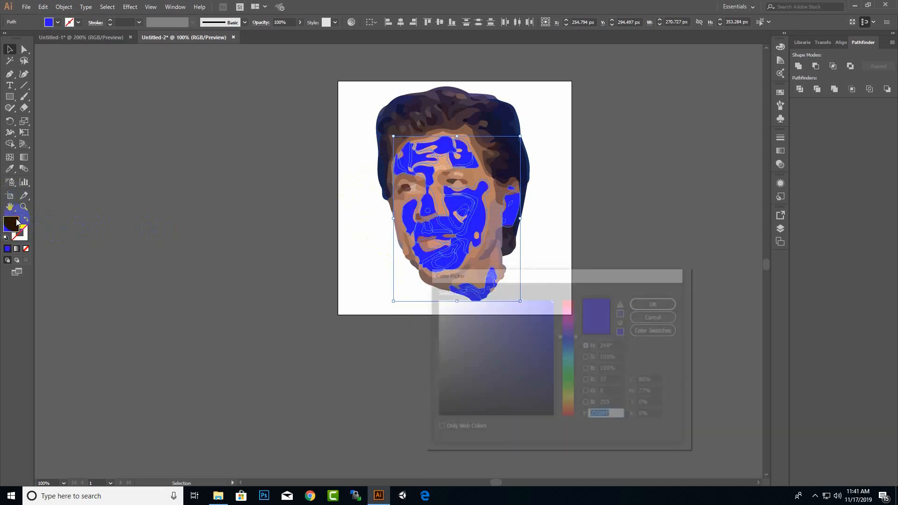
{"action": "double_click", "coordinate": [619, 415]}
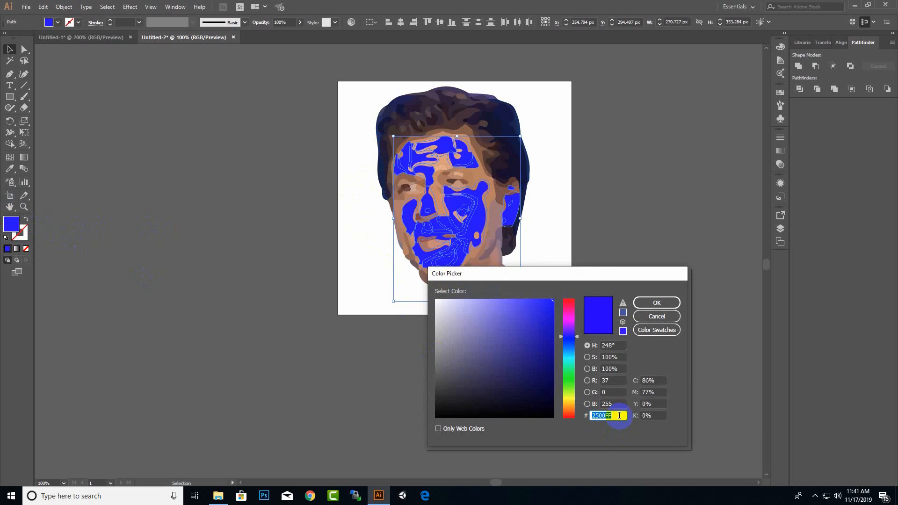
{"action": "type", "text": "E0A182"}
{"action": "left_click", "coordinate": [652, 305]}
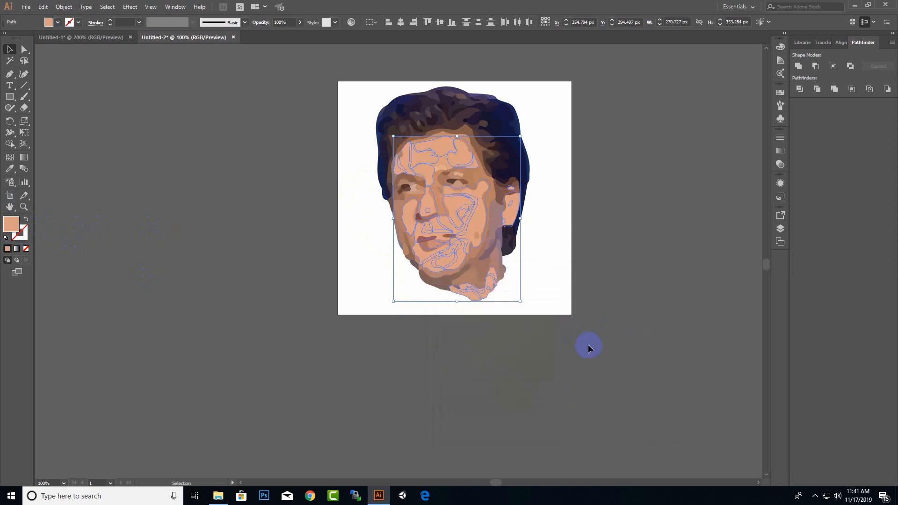
{"action": "left_click", "coordinate": [589, 346]}
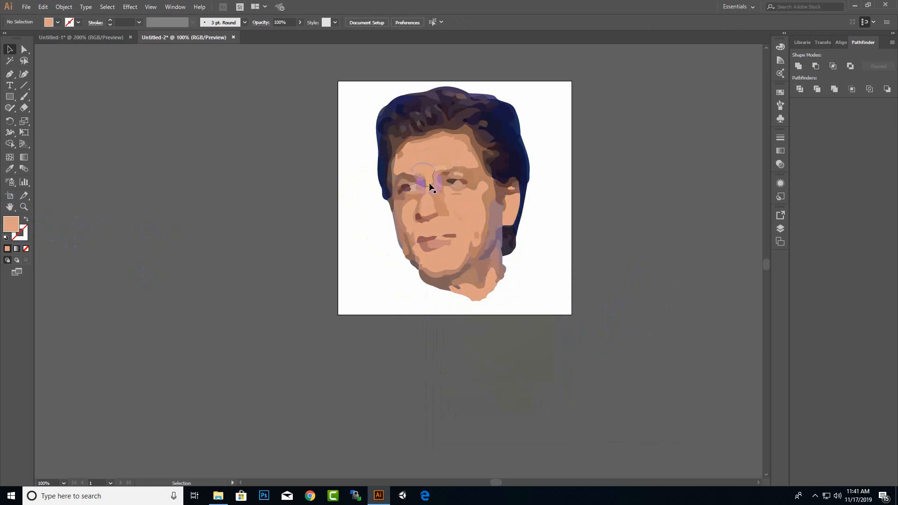
Step: Select the brown shading paths along the forehead hairline and down the cheek beside the ear
{"action": "scroll", "coordinate": [518, 180], "scroll_direction": "up", "scroll_amount": 2}
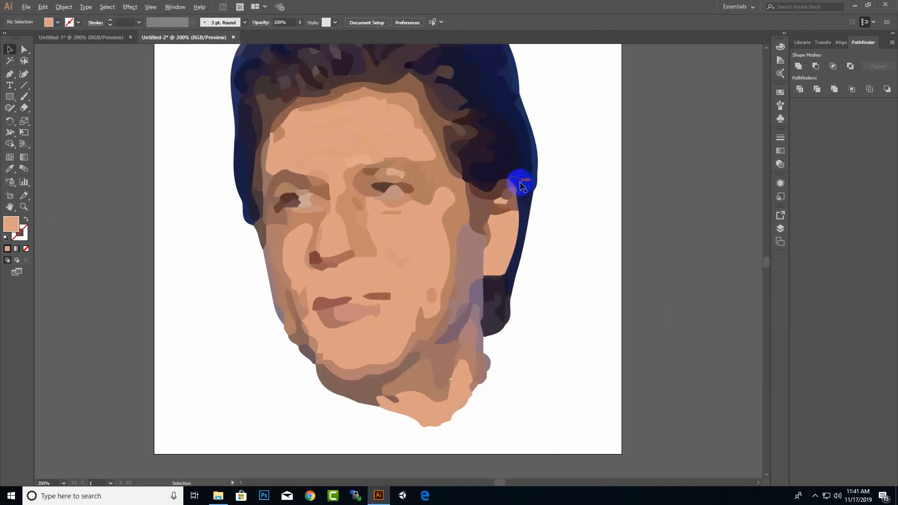
{"action": "scroll", "coordinate": [487, 200], "scroll_direction": "down", "scroll_amount": 1}
{"action": "left_click", "coordinate": [446, 149]}
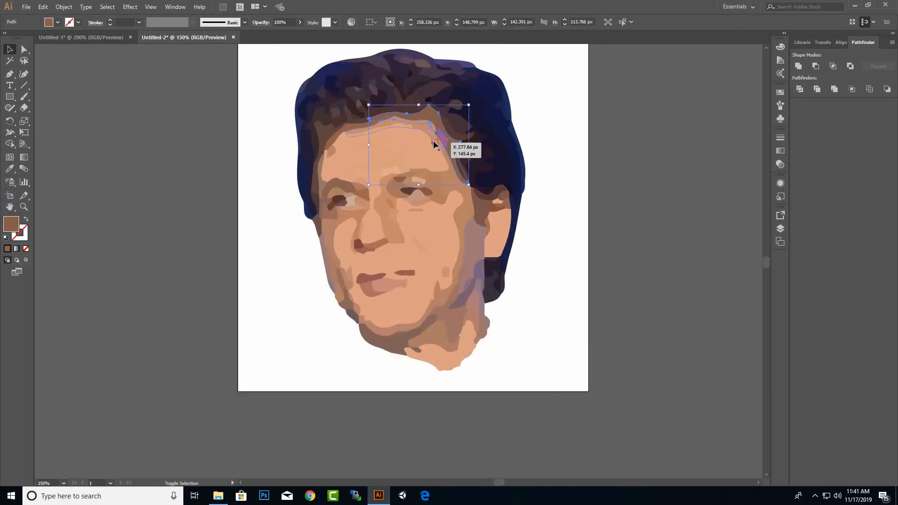
{"action": "left_click", "coordinate": [449, 156], "text": "shift"}
{"action": "left_click", "coordinate": [453, 206], "text": "shift"}
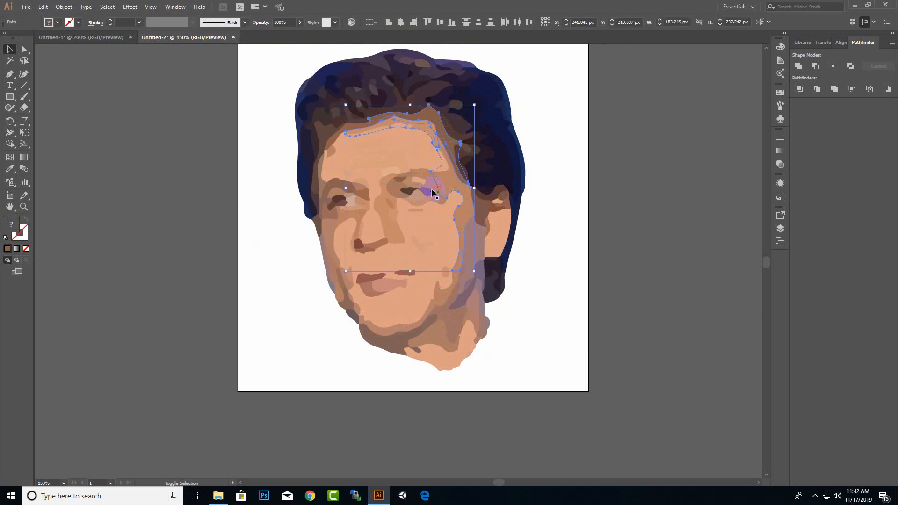
Step: Add the shading paths at the temple opposite the ear and around the eye on that side to the selection
{"action": "left_click", "coordinate": [327, 154], "text": "shift"}
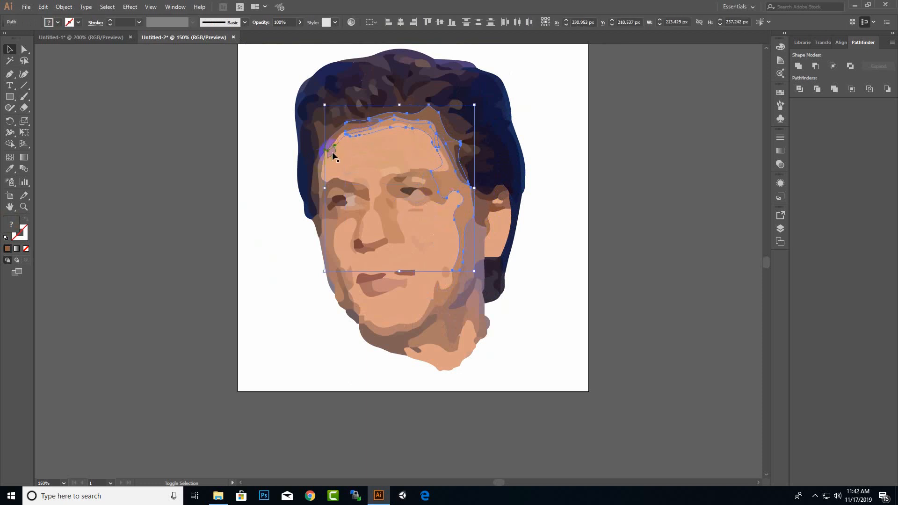
{"action": "left_click", "coordinate": [332, 190], "text": "shift"}
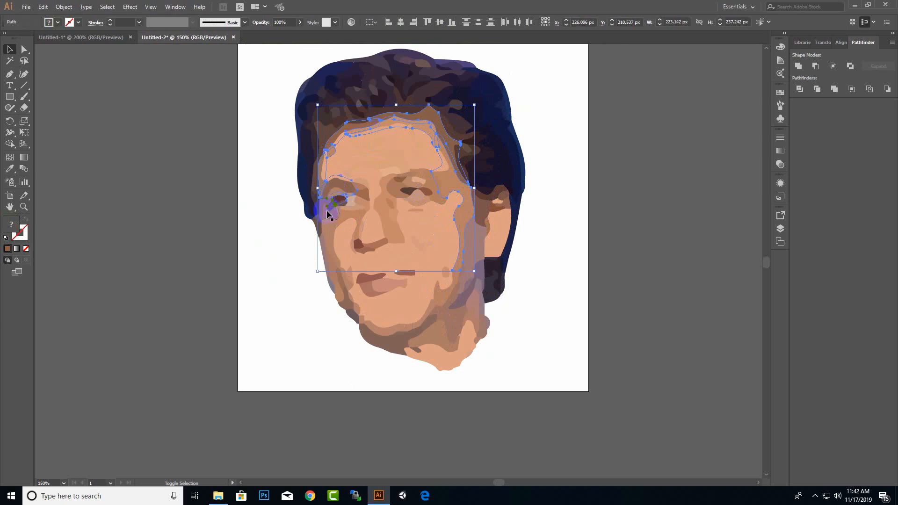
{"action": "left_click", "coordinate": [327, 200], "text": "shift"}
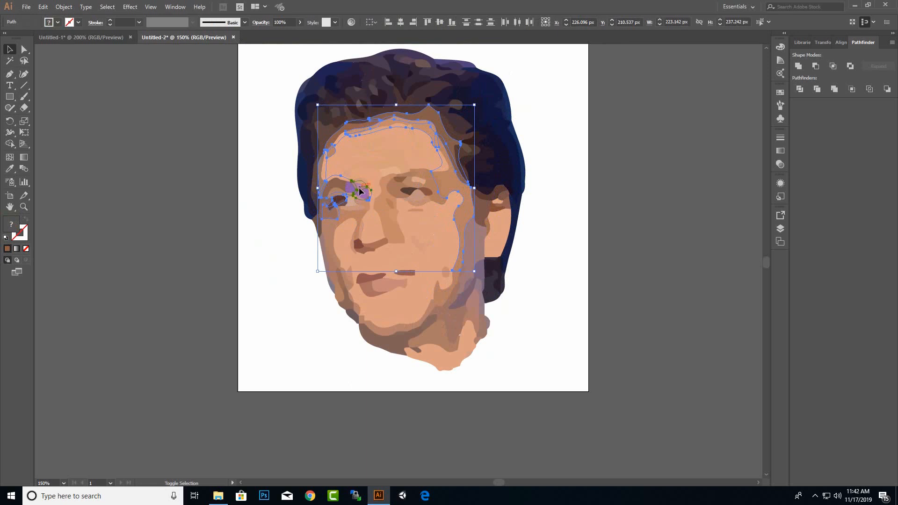
{"action": "left_click", "coordinate": [360, 191], "text": "shift"}
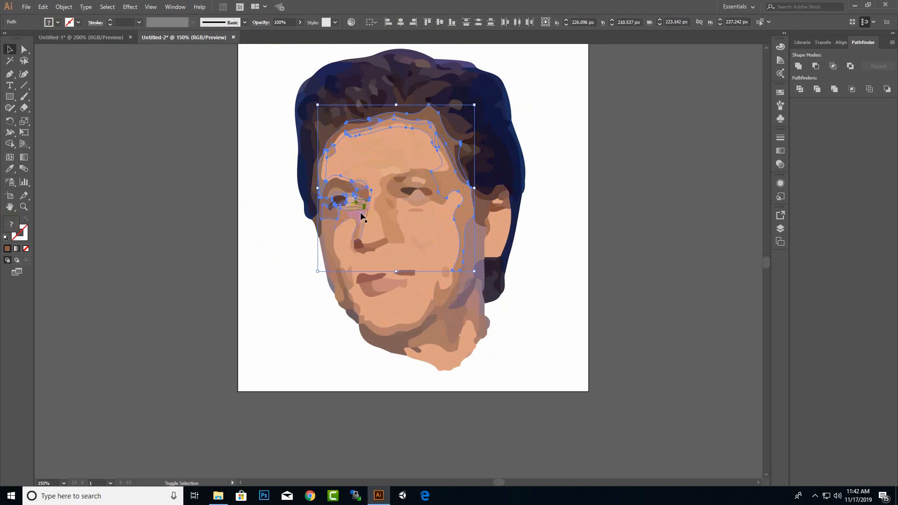
{"action": "left_click", "coordinate": [343, 202], "text": "shift"}
Step: Add the shading paths down the outer cheek and temple on the side opposite the ear to the selection
{"action": "left_click", "coordinate": [329, 268], "text": "shift"}
{"action": "left_click", "coordinate": [329, 267], "text": "shift"}
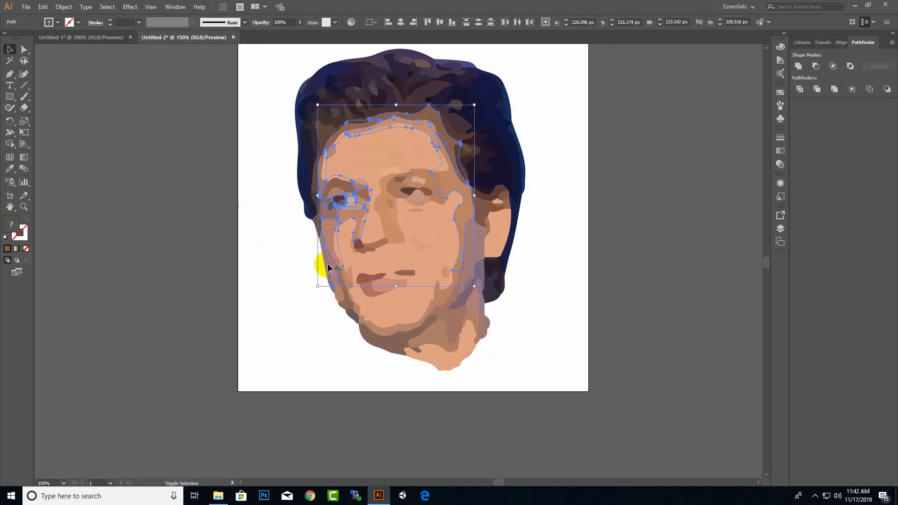
{"action": "left_click", "coordinate": [317, 200], "text": "shift"}
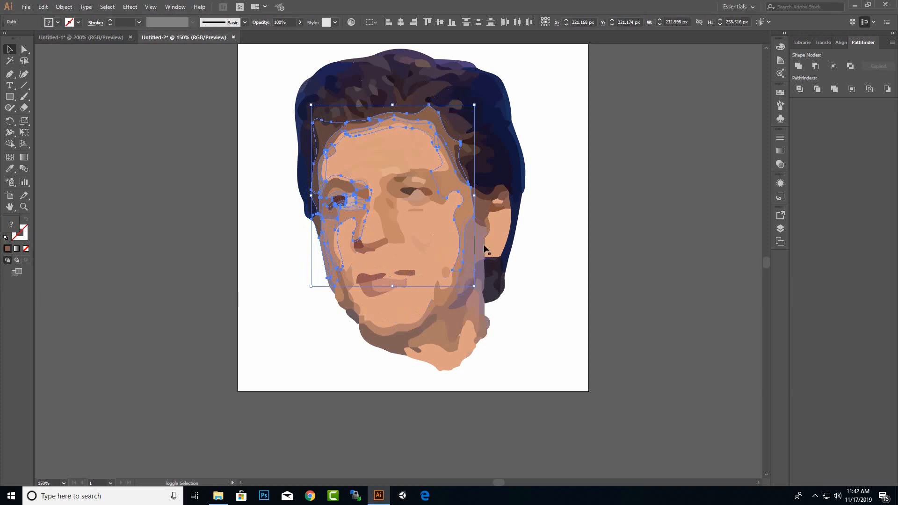
Step: Add the brown paths at the hairline above the ear and the shading at the top of the ear to the selection
{"action": "left_click", "coordinate": [456, 136], "text": "shift"}
{"action": "left_click", "coordinate": [461, 149], "text": "shift"}
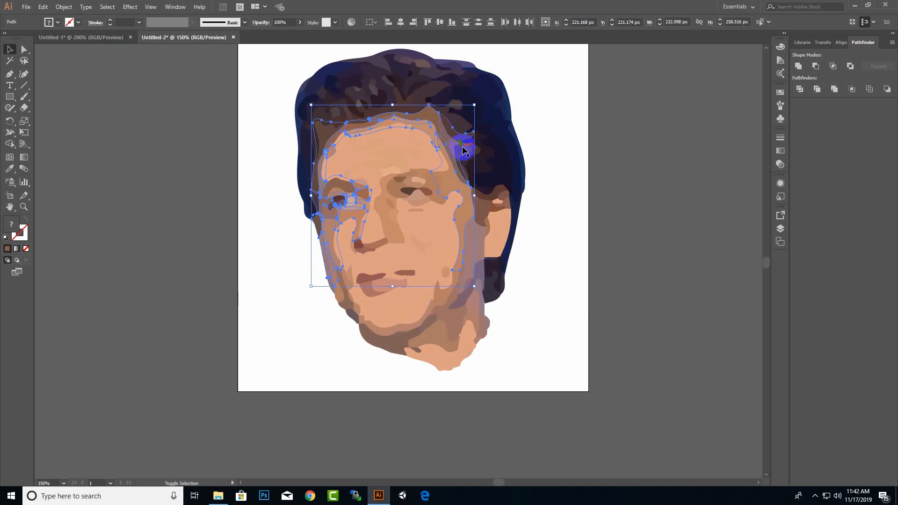
{"action": "left_click", "coordinate": [497, 220], "text": "shift"}
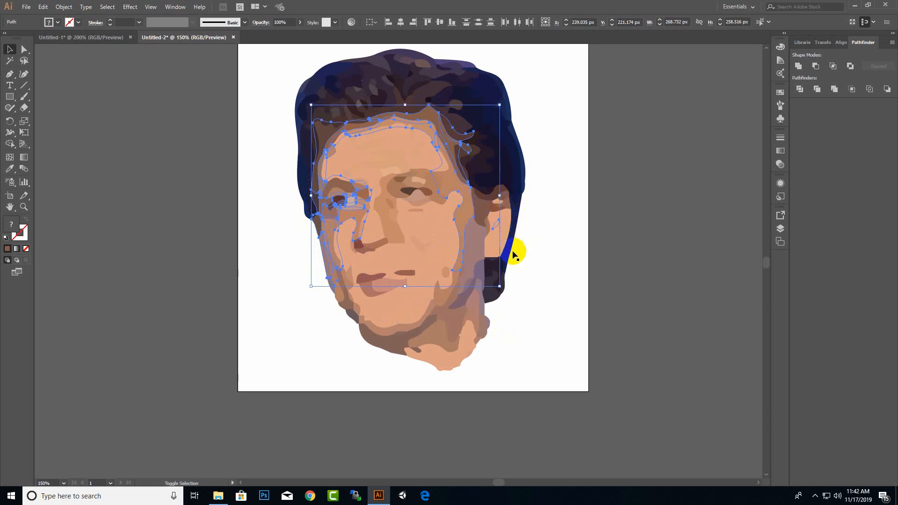
{"action": "left_click", "coordinate": [498, 224], "text": "shift"}
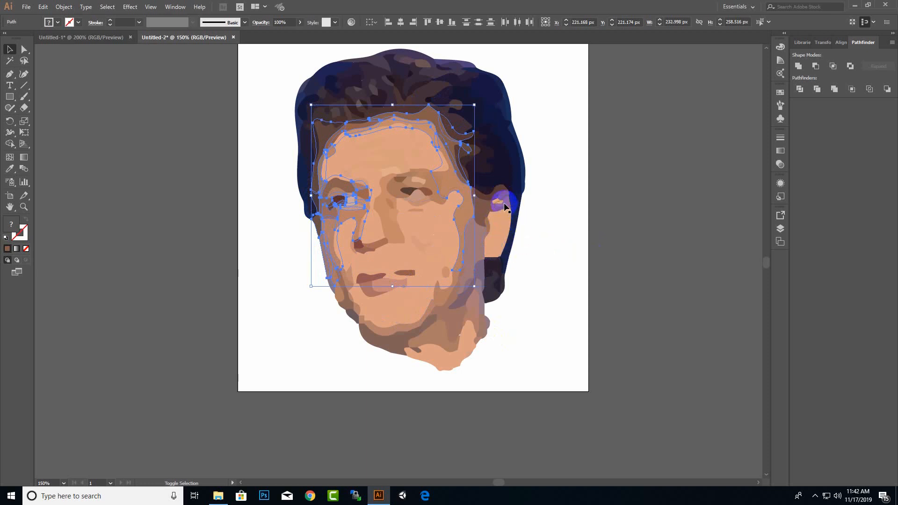
{"action": "left_click", "coordinate": [491, 208], "text": "shift"}
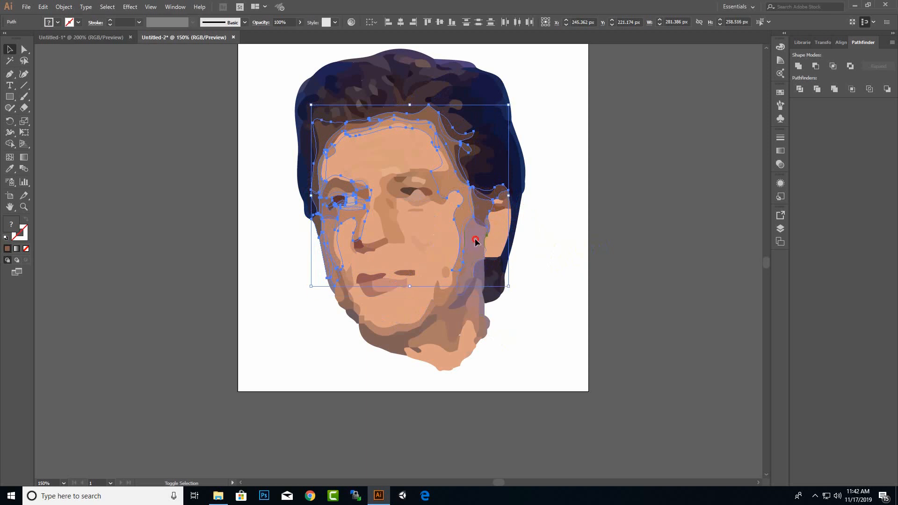
Step: Add the shading paths along the jaw, neck and chin and the small cheek crease to the selection
{"action": "left_click", "coordinate": [480, 284], "text": "shift"}
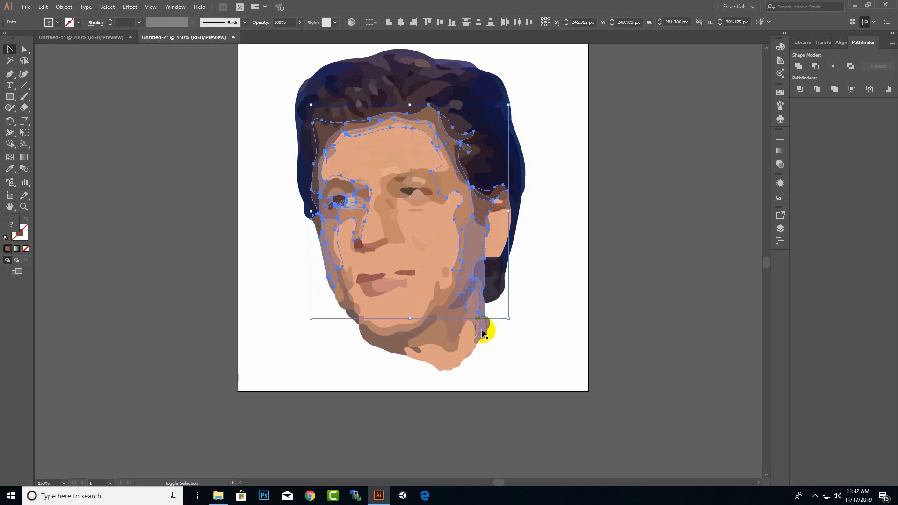
{"action": "left_click", "coordinate": [485, 328], "text": "shift"}
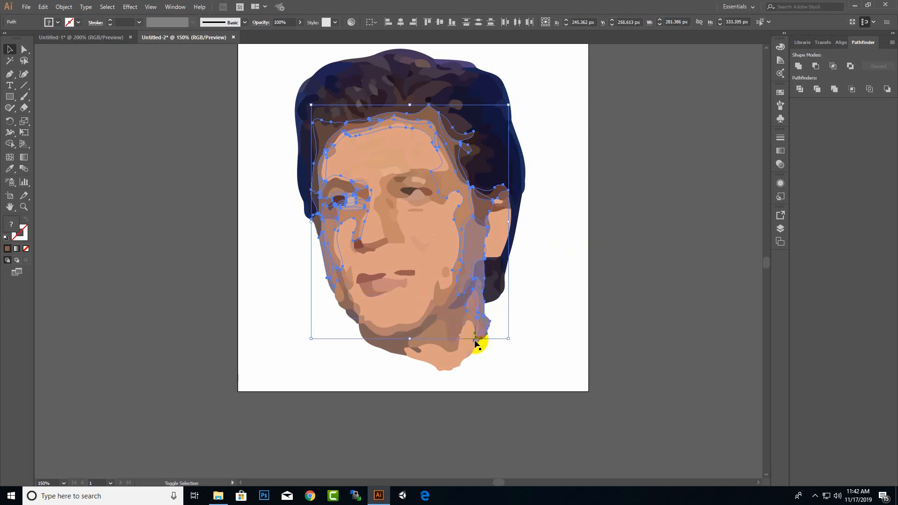
{"action": "left_click", "coordinate": [477, 344], "text": "shift"}
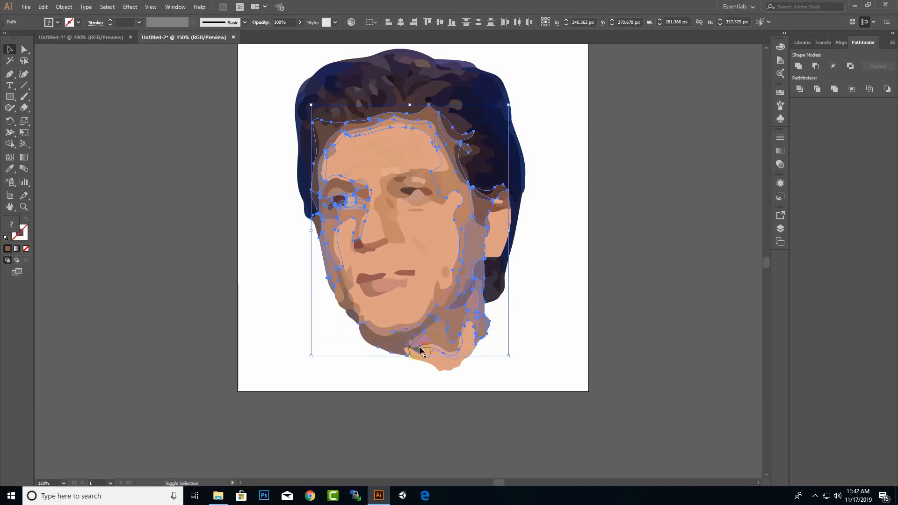
{"action": "left_click", "coordinate": [419, 354], "text": "shift"}
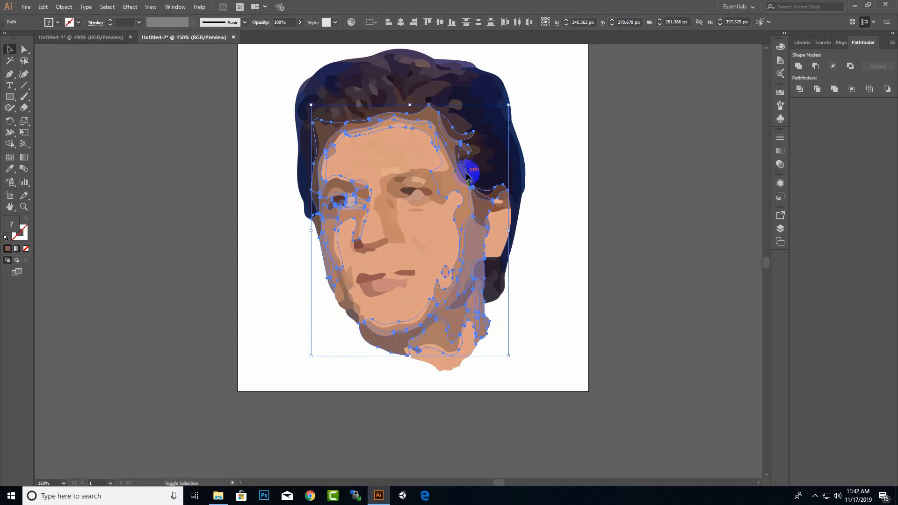
{"action": "left_click", "coordinate": [359, 311], "text": "shift"}
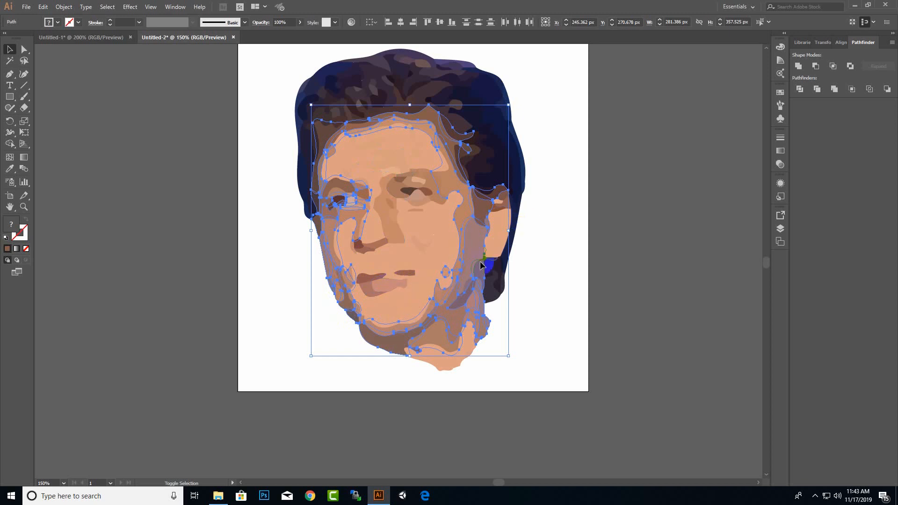
{"action": "left_click", "coordinate": [423, 249], "text": "shift"}
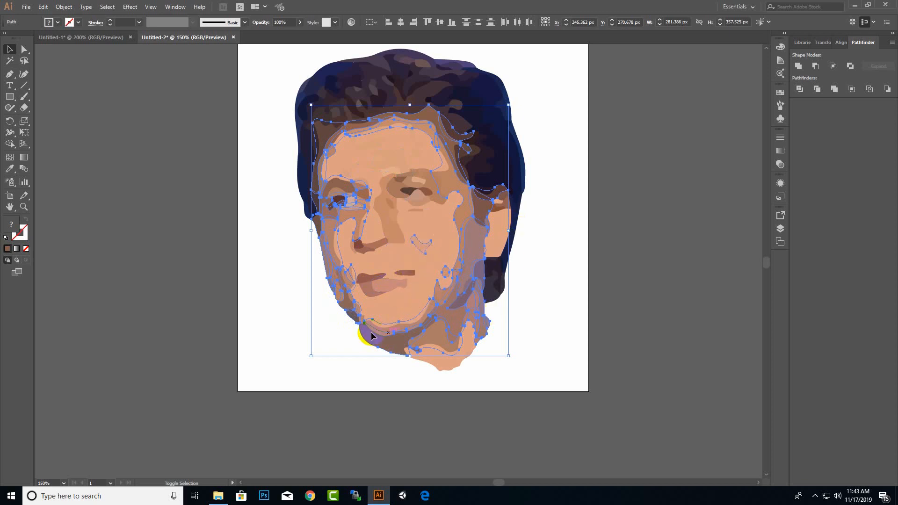
Step: Fill the selected shading paths with skin colour E0A182, darken it to D39072 and deselect the paths
{"action": "double_click", "coordinate": [17, 231]}
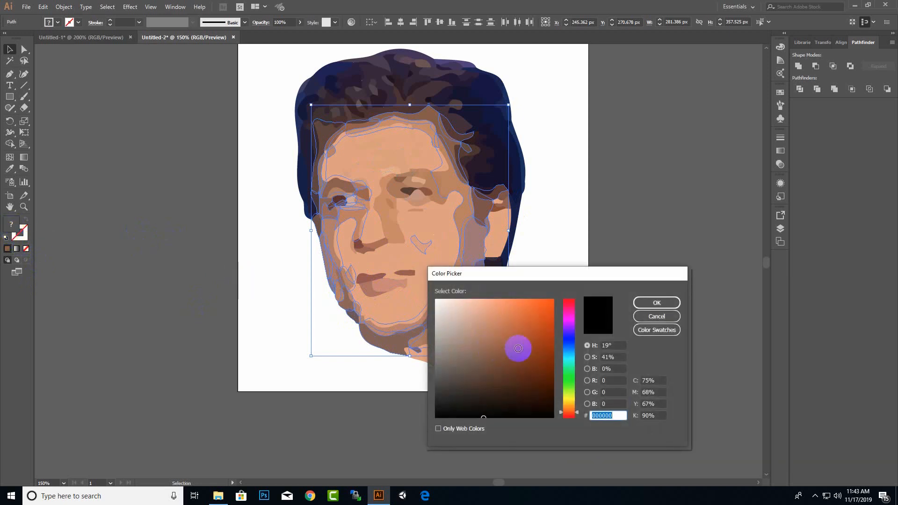
{"action": "left_click", "coordinate": [605, 416]}
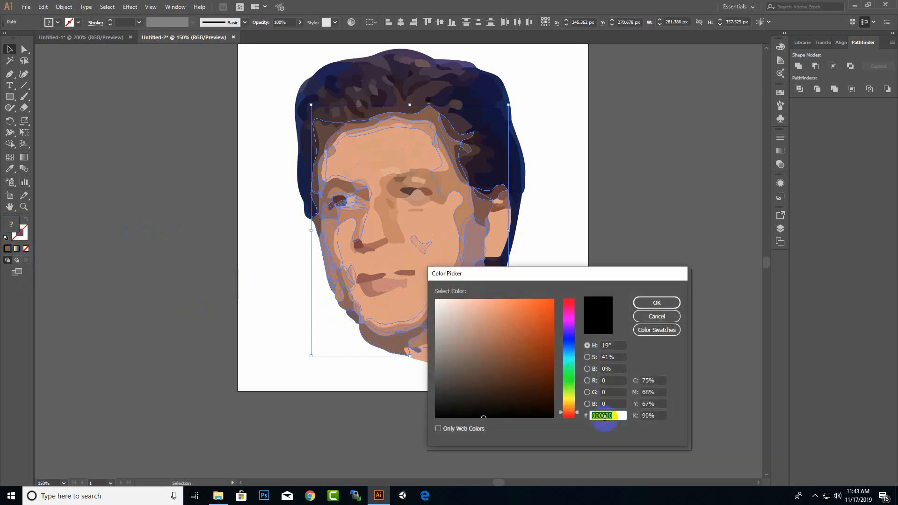
{"action": "key", "text": "ctrl+v"}
{"action": "left_click", "coordinate": [664, 303]}
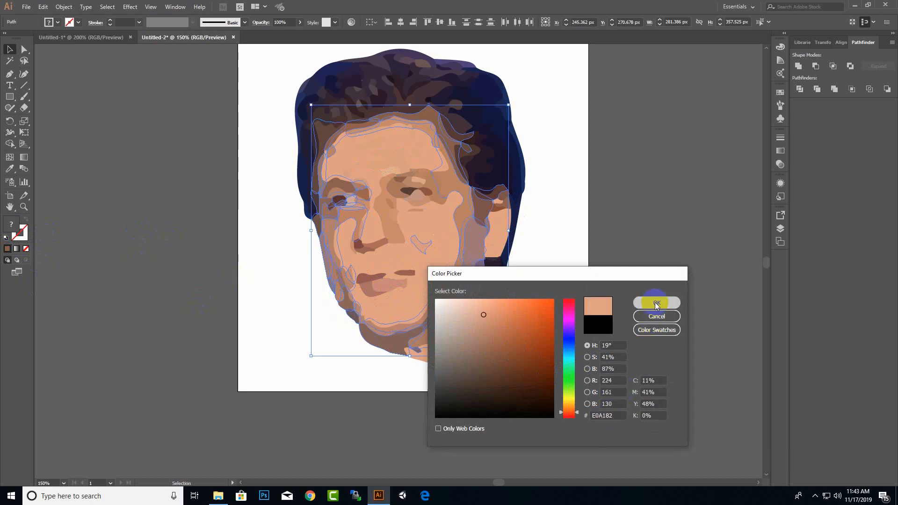
{"action": "double_click", "coordinate": [10, 224]}
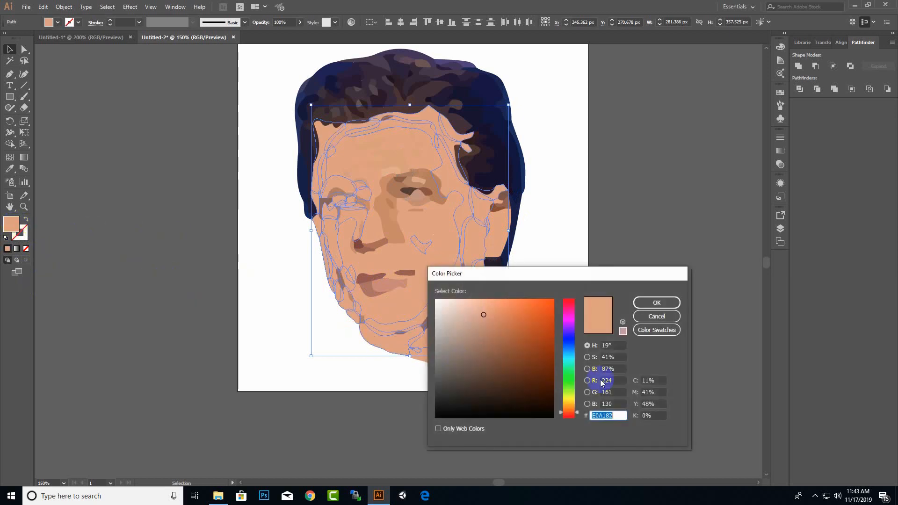
{"action": "left_click", "coordinate": [490, 319]}
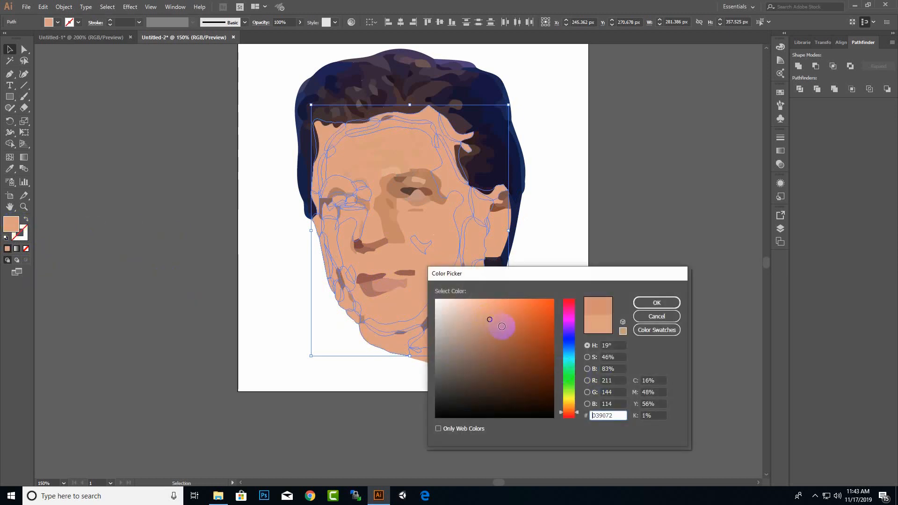
{"action": "left_click", "coordinate": [671, 318]}
{"action": "left_click", "coordinate": [597, 287]}
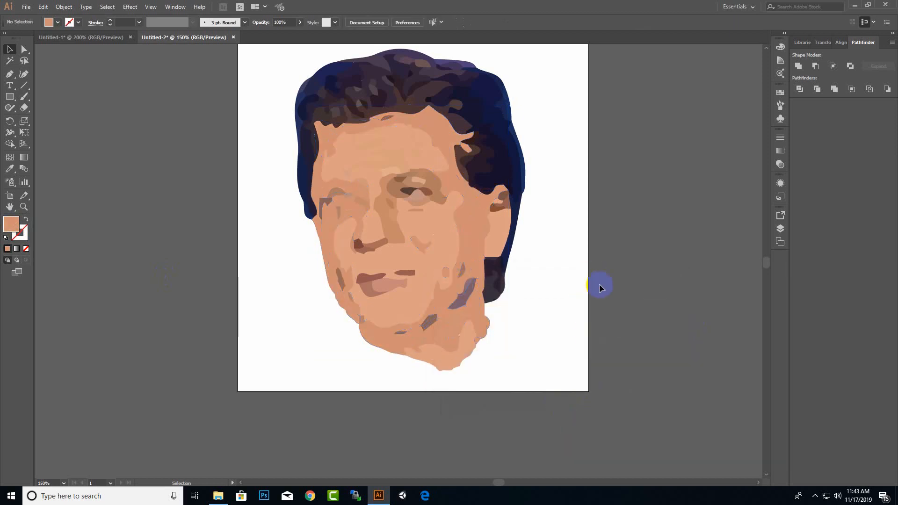
{"action": "scroll", "coordinate": [559, 349], "scroll_direction": "down", "scroll_amount": 2}
{"action": "scroll", "coordinate": [557, 360], "scroll_direction": "up", "scroll_amount": 1}
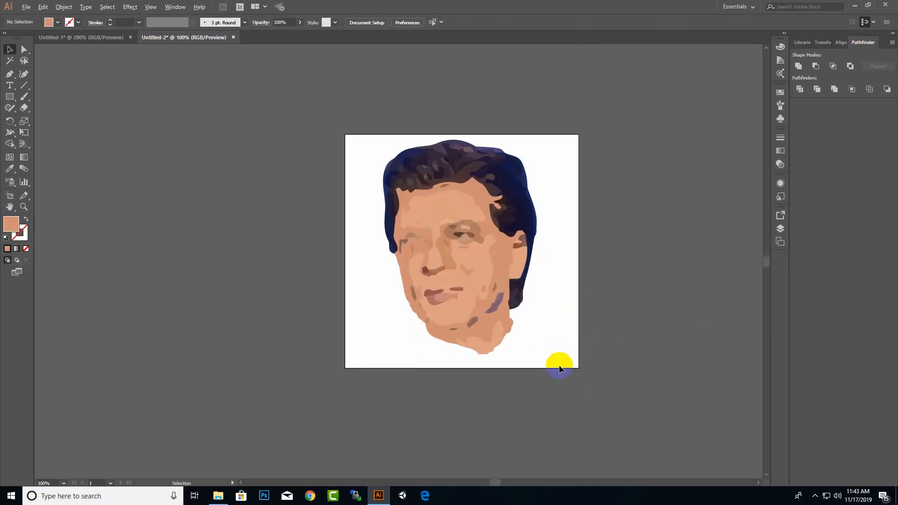
{"action": "left_click", "coordinate": [500, 304]}
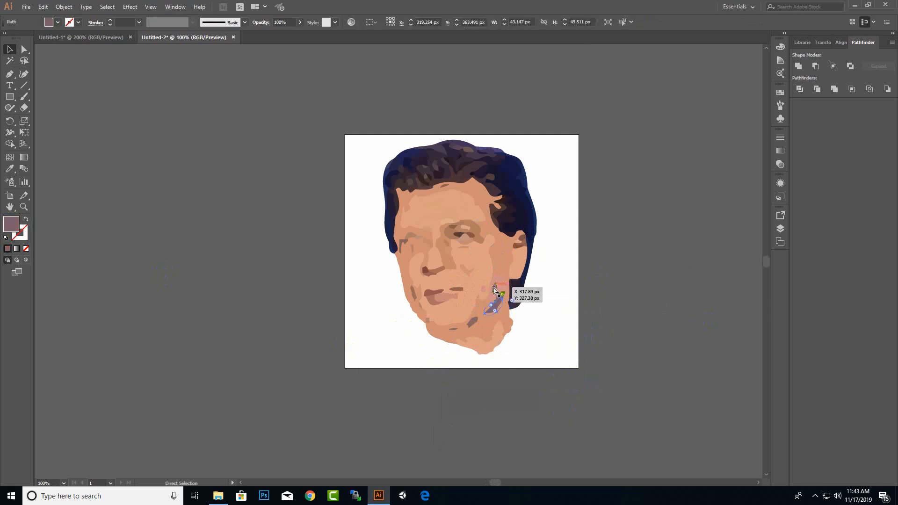
{"action": "key", "text": "a"}
{"action": "left_click", "coordinate": [494, 288]}
{"action": "left_click", "coordinate": [472, 325]}
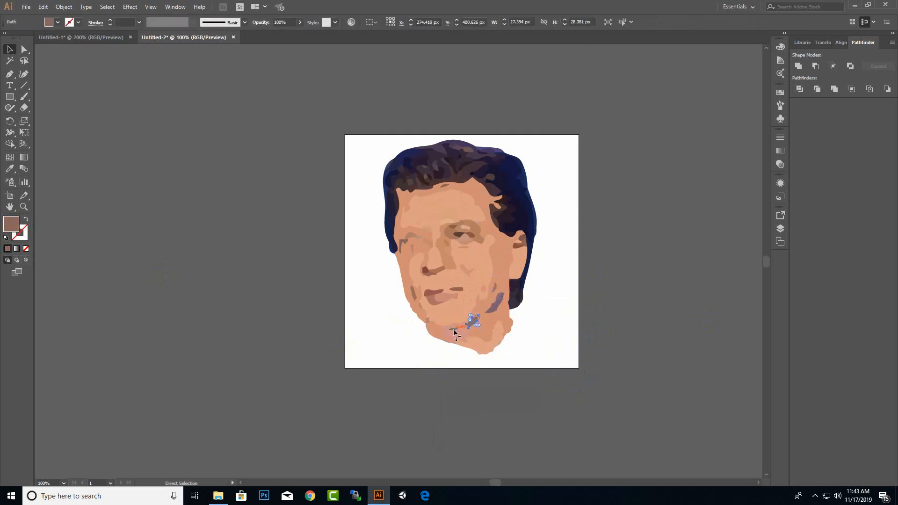
{"action": "left_click", "coordinate": [453, 329], "text": "ctrl"}
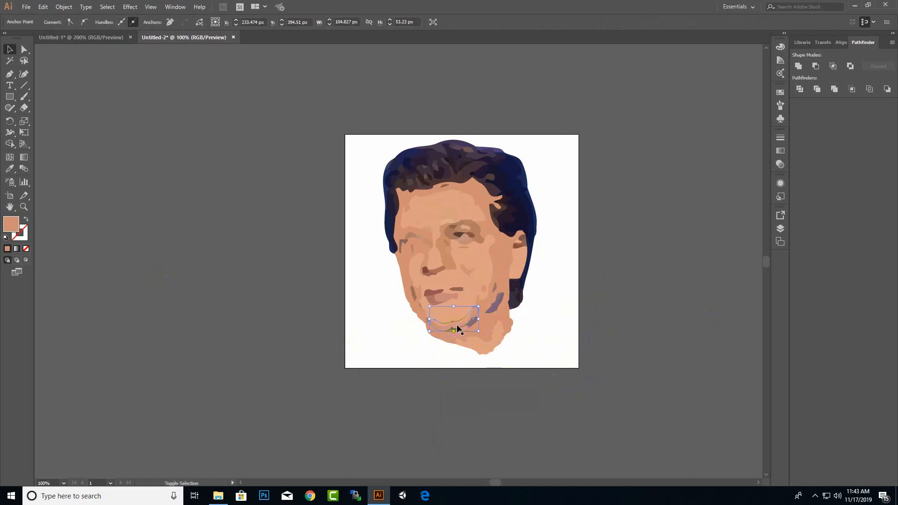
{"action": "left_click", "coordinate": [569, 381]}
Step: Select the leftover dark patches under the chin and along the jaw together with the dark paths in the ear
{"action": "left_click", "coordinate": [472, 322]}
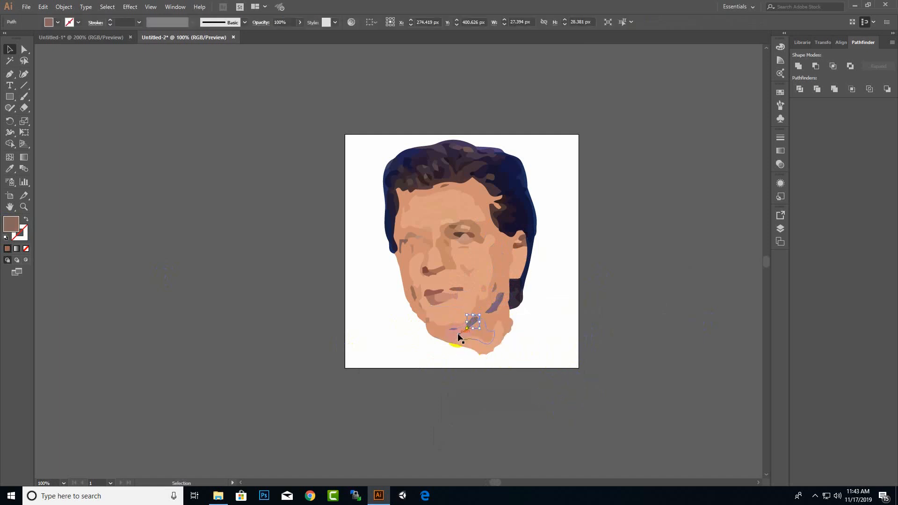
{"action": "left_click", "coordinate": [454, 328], "text": "shift"}
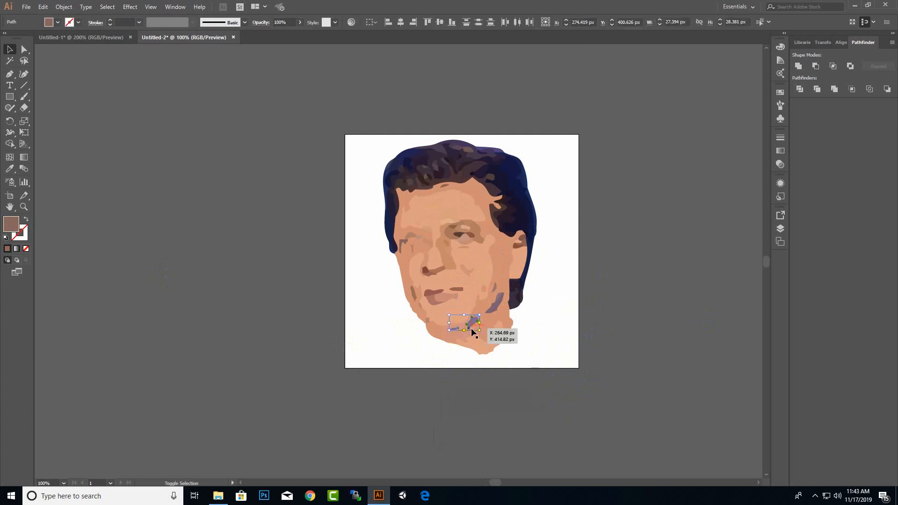
{"action": "left_click", "coordinate": [496, 308], "text": "shift"}
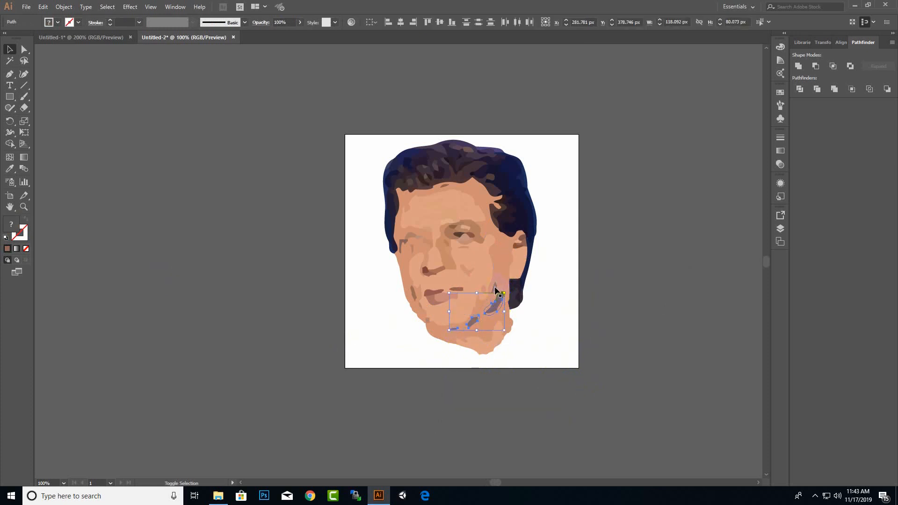
{"action": "left_click", "coordinate": [521, 244], "text": "shift"}
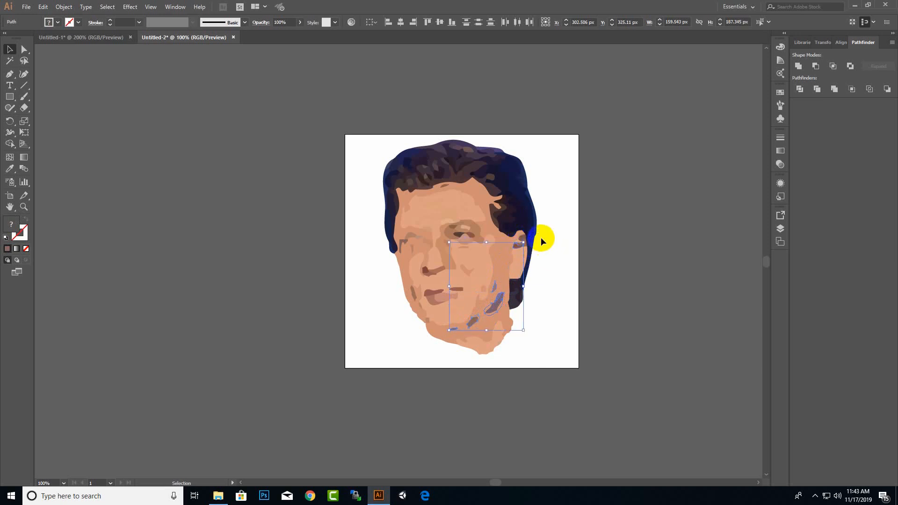
{"action": "scroll", "coordinate": [541, 237], "scroll_direction": "up", "scroll_amount": 3}
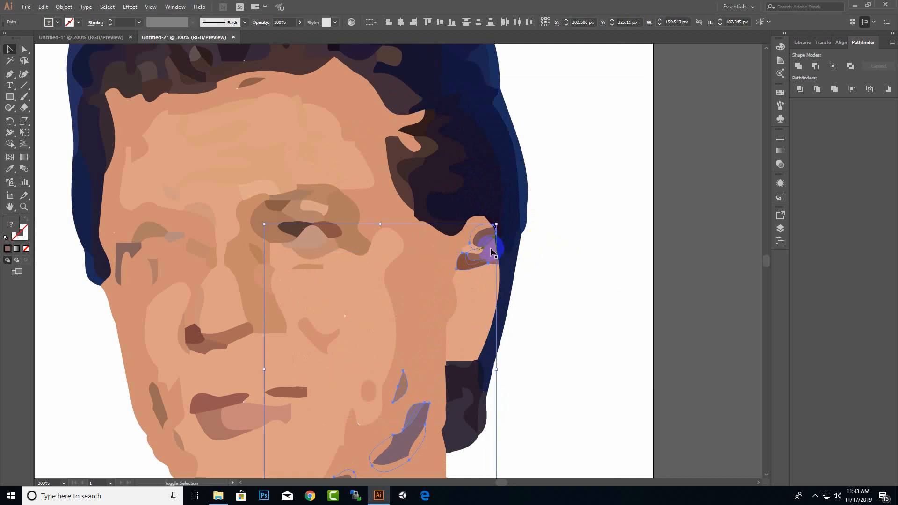
{"action": "left_click", "coordinate": [492, 253], "text": "shift"}
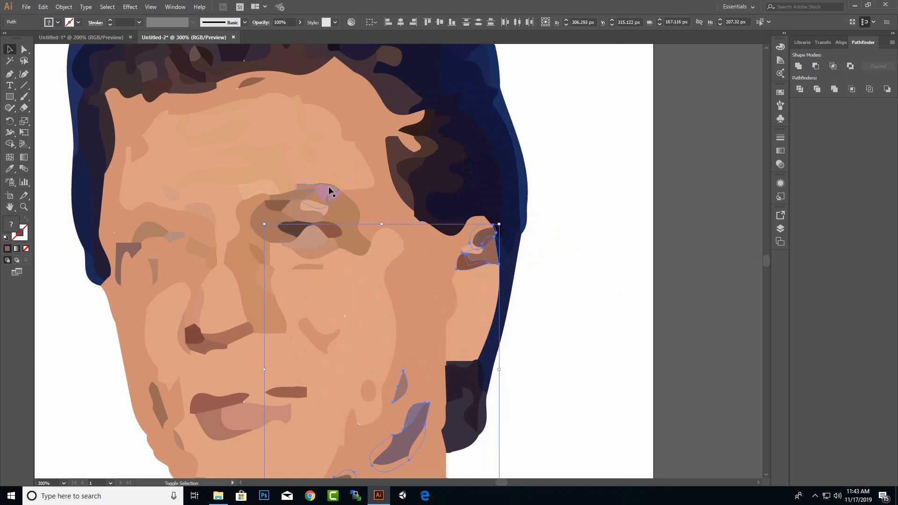
Step: Add the yellowish forehead patches and the small brown patch at the hairline to the selection
{"action": "left_click", "coordinate": [262, 146], "text": "shift"}
{"action": "left_click", "coordinate": [184, 162], "text": "shift"}
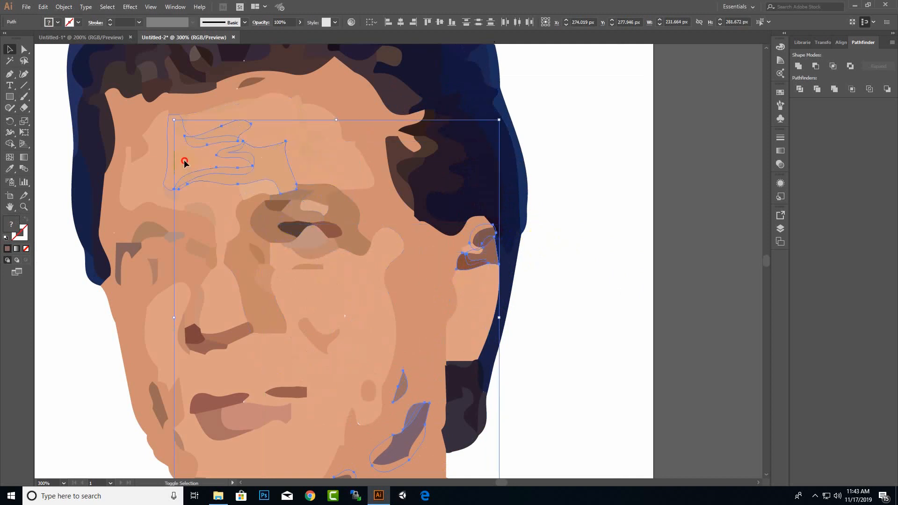
{"action": "left_click", "coordinate": [140, 171], "text": "shift"}
{"action": "left_click", "coordinate": [132, 188], "text": "shift"}
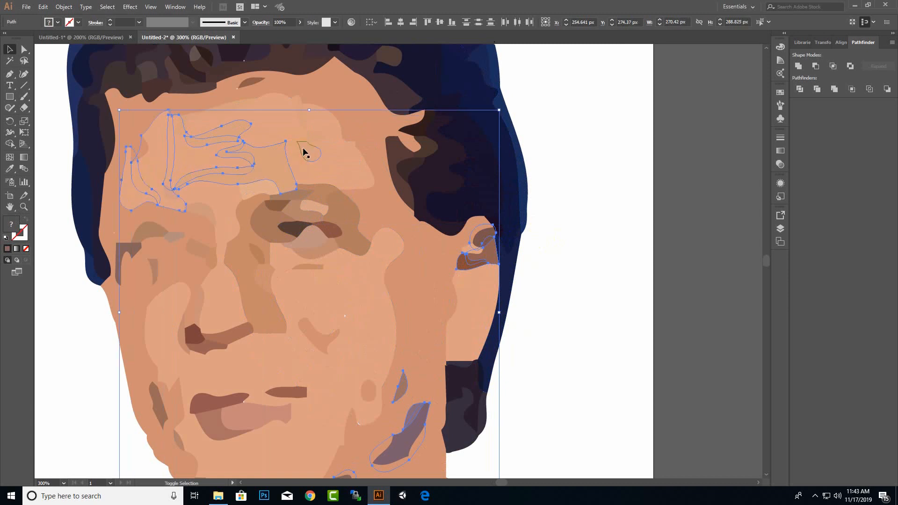
{"action": "left_click", "coordinate": [304, 150], "text": "shift"}
{"action": "left_click", "coordinate": [298, 123], "text": "shift"}
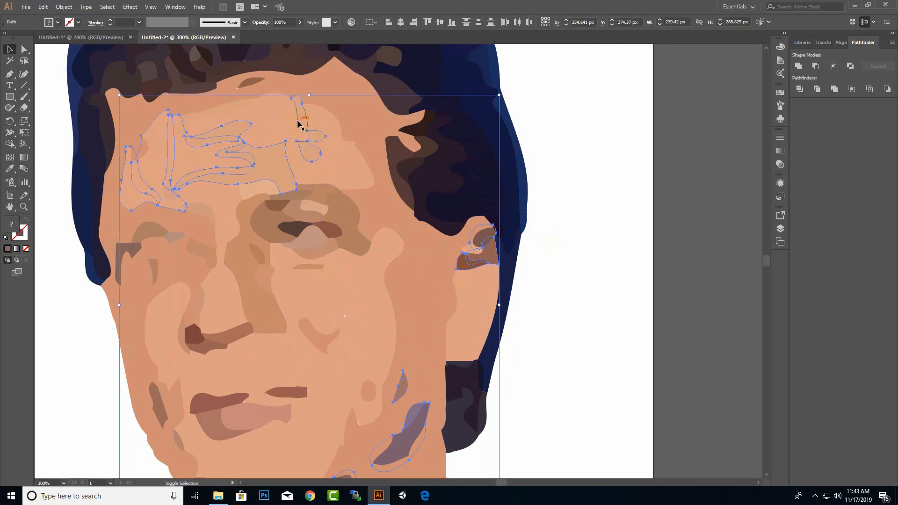
{"action": "left_click", "coordinate": [240, 104], "text": "shift"}
{"action": "left_click", "coordinate": [248, 84], "text": "shift"}
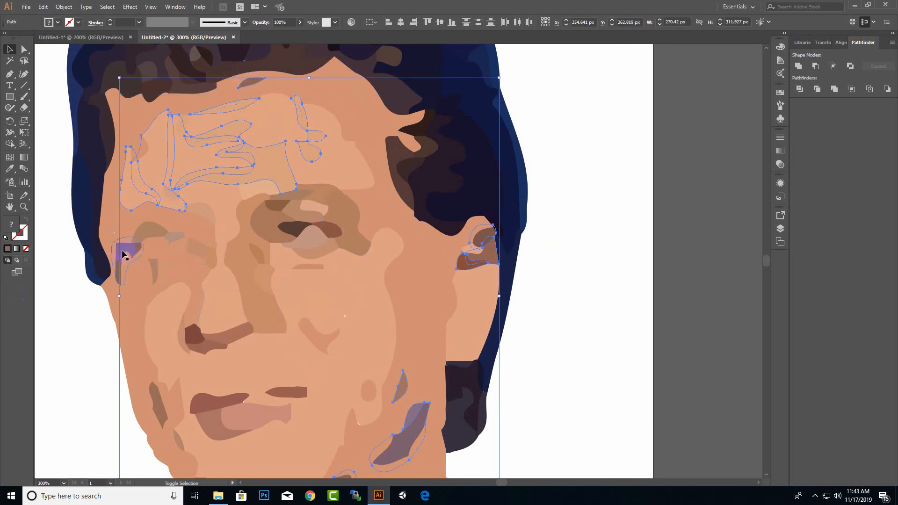
Step: Add the dark patches at the temple and along the cheek edge to the selection, and fill all selected paths with E0A182
{"action": "left_click", "coordinate": [121, 253], "text": "shift"}
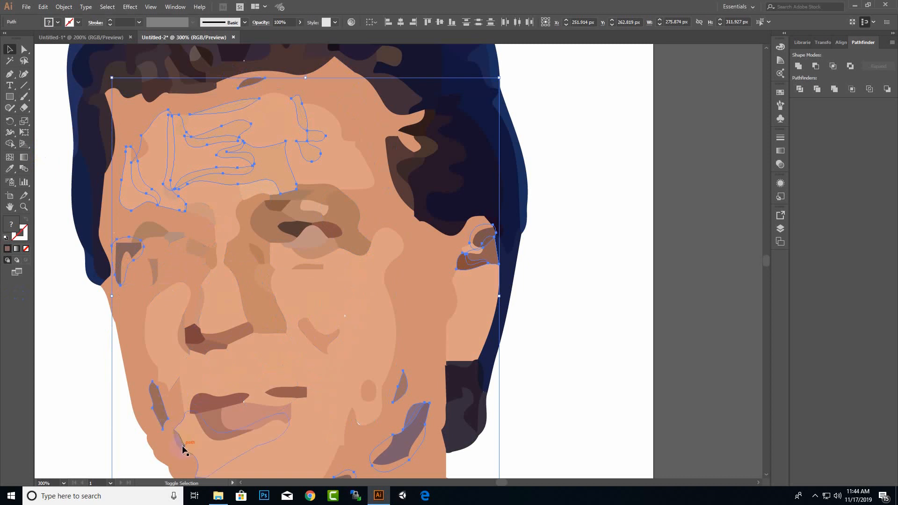
{"action": "scroll", "coordinate": [321, 365], "scroll_direction": "down", "scroll_amount": 3}
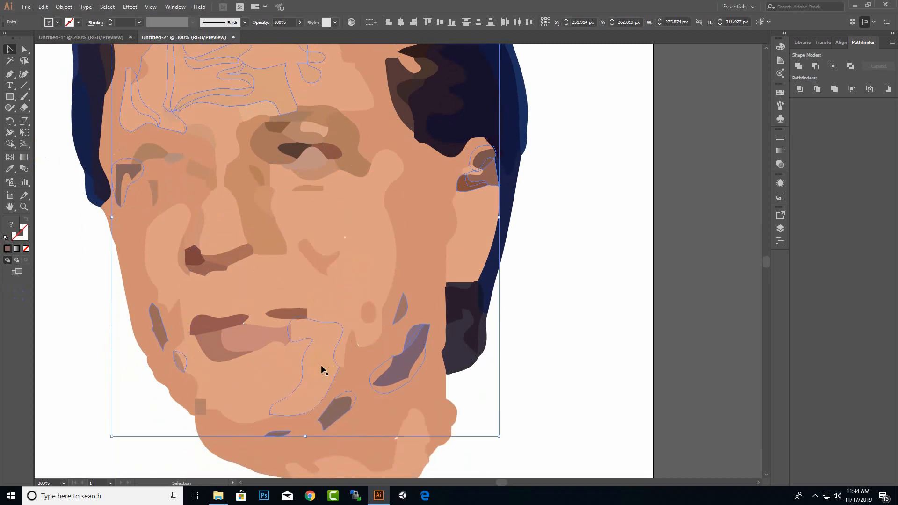
{"action": "left_click", "coordinate": [13, 229]}
{"action": "double_click", "coordinate": [13, 229]}
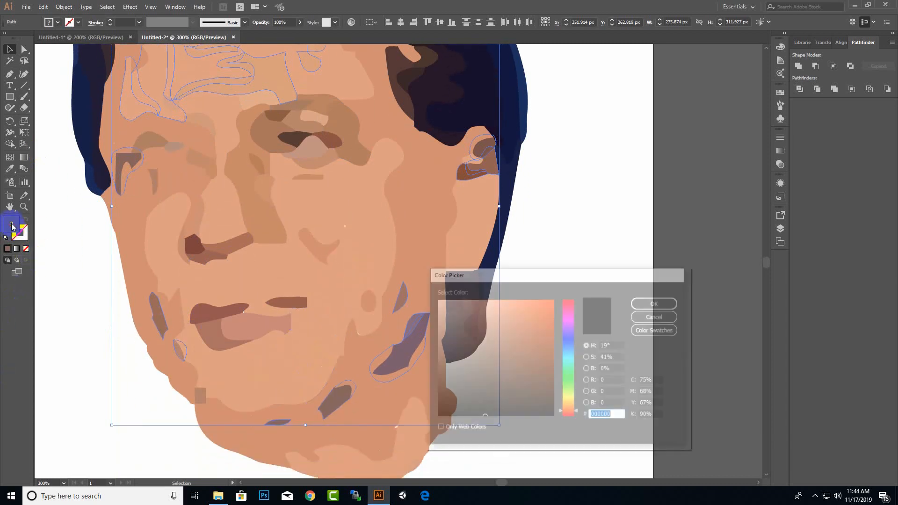
{"action": "key", "text": "ctrl+v"}
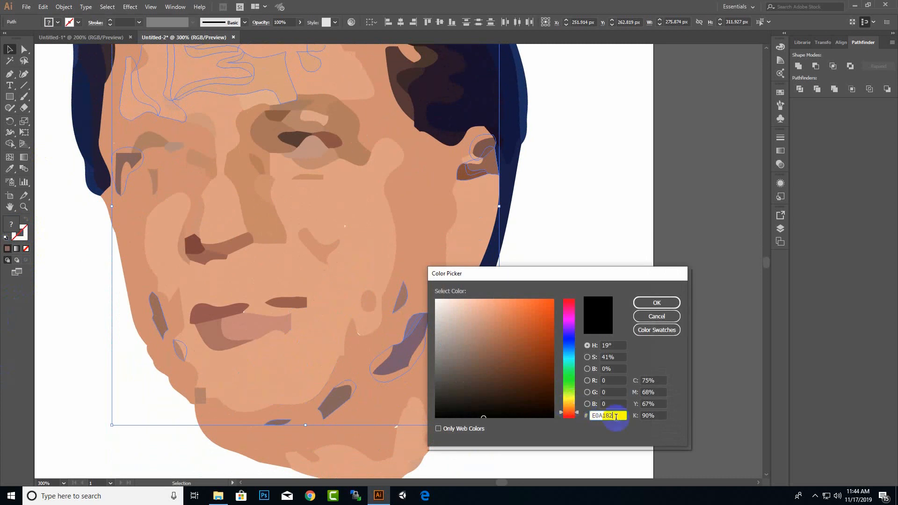
{"action": "left_click", "coordinate": [662, 302]}
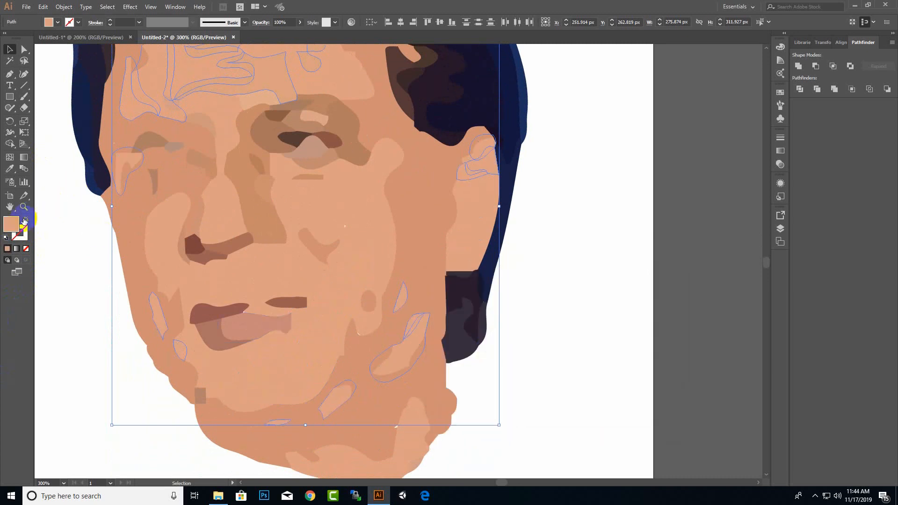
Step: Shift the selected patches' fill to the more saturated skin tone E29C7D and deselect them
{"action": "double_click", "coordinate": [13, 228]}
{"action": "key", "text": "ctrl+c"}
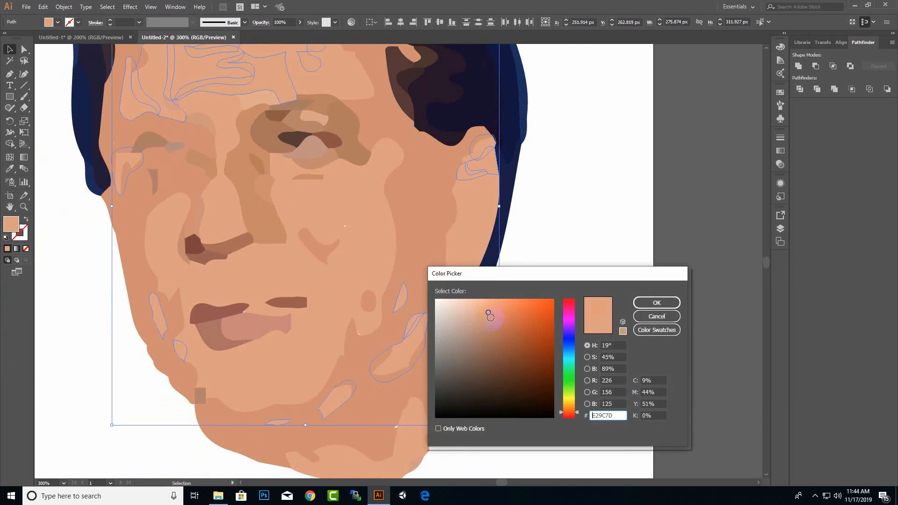
{"action": "left_click", "coordinate": [657, 302]}
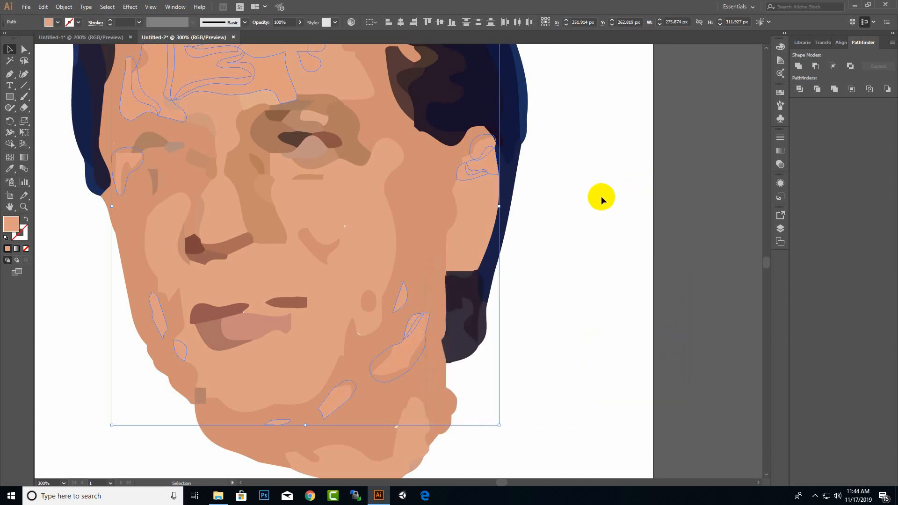
{"action": "left_click", "coordinate": [589, 195]}
Step: Select the lip and mouth paths together with the nostril and nose shading paths
{"action": "key", "text": "ctrl+0"}
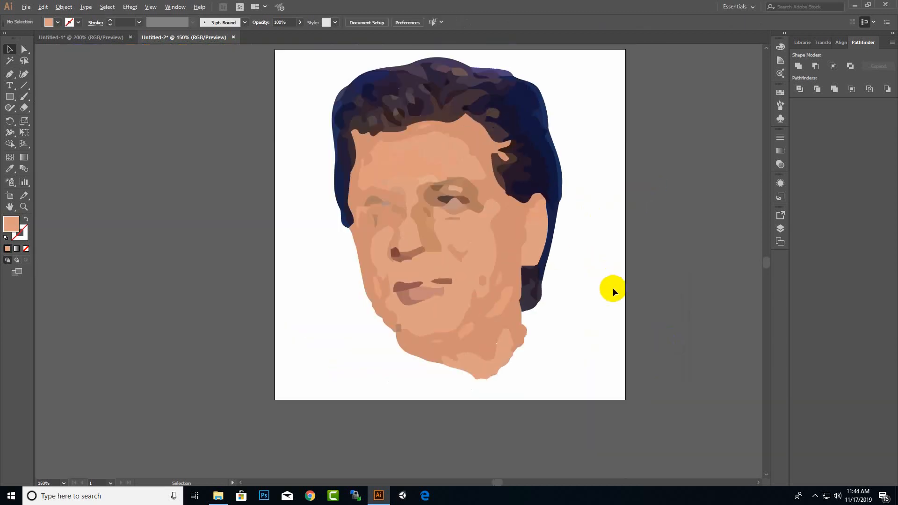
{"action": "key", "text": "ctrl+plus"}
{"action": "scroll", "coordinate": [602, 288], "scroll_direction": "down", "scroll_amount": 3}
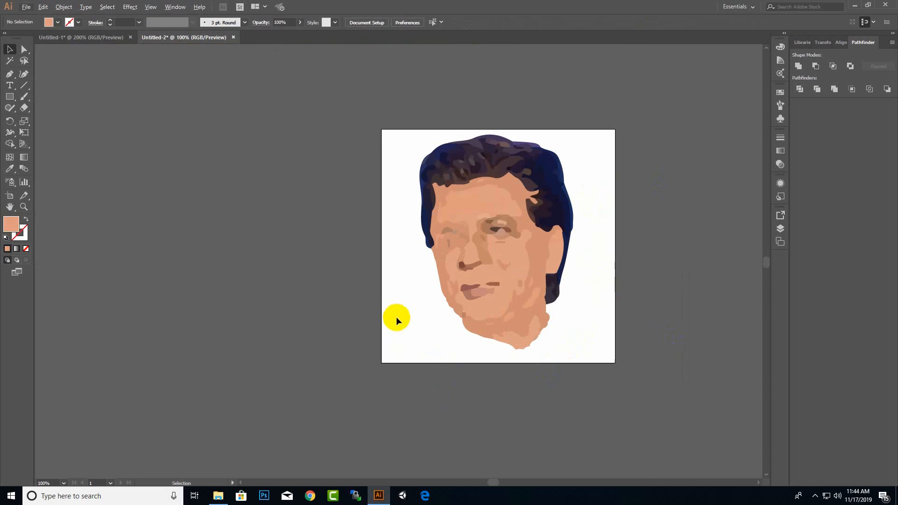
{"action": "left_click", "coordinate": [478, 290]}
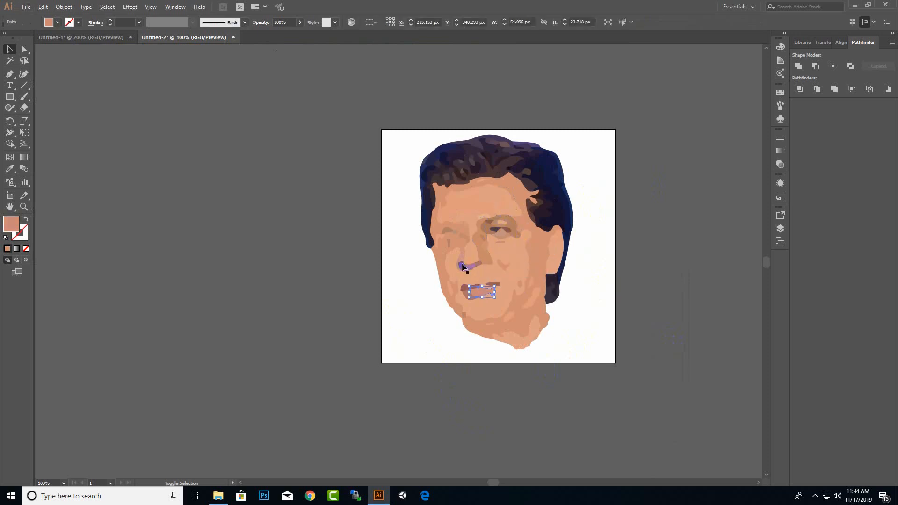
{"action": "key", "text": "ctrl+equal"}
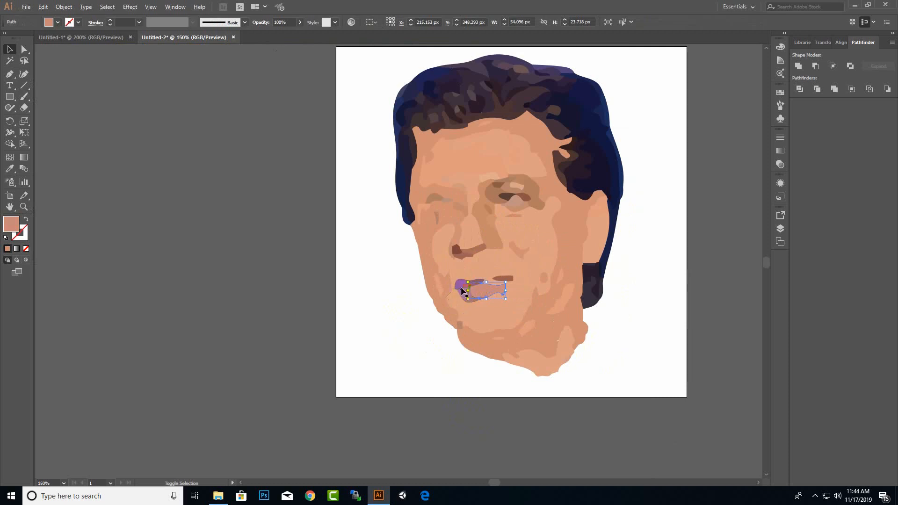
{"action": "left_click", "coordinate": [466, 286], "text": "shift"}
{"action": "left_click", "coordinate": [464, 295], "text": "shift"}
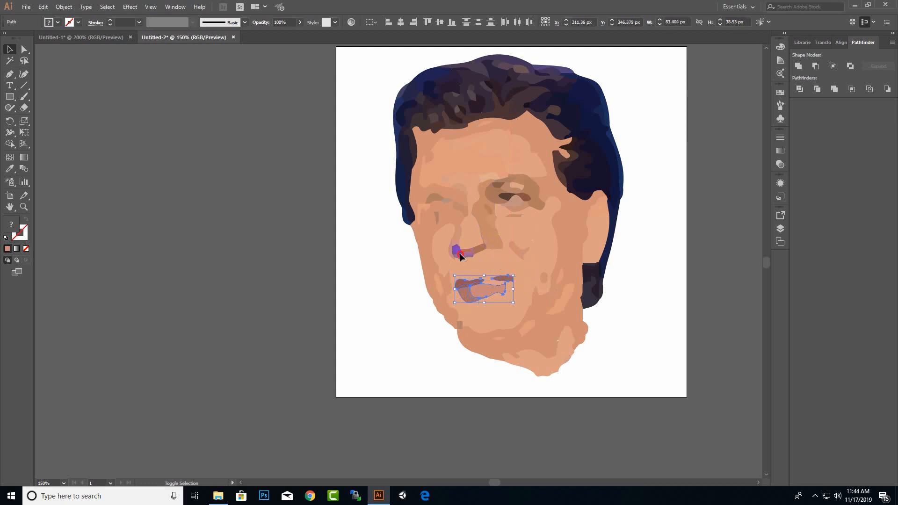
{"action": "left_click", "coordinate": [457, 250], "text": "shift"}
{"action": "left_click", "coordinate": [457, 237], "text": "shift"}
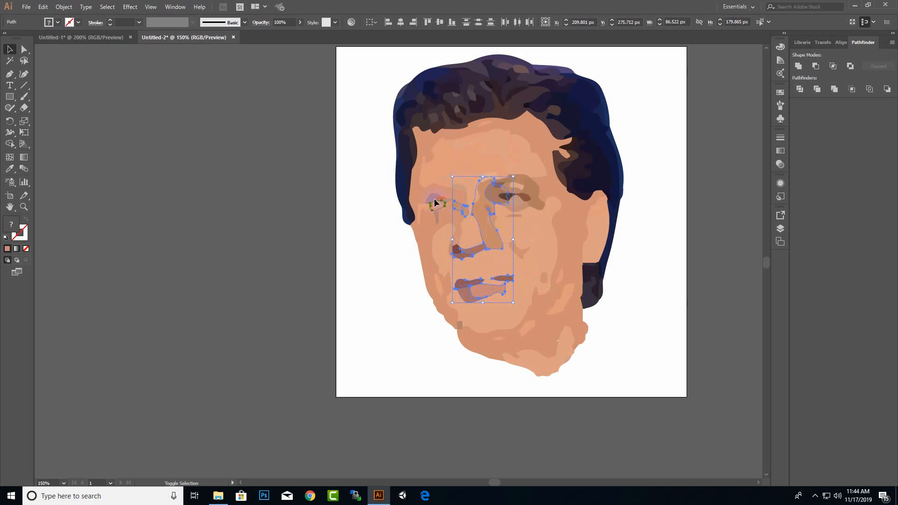
Step: Add the eye, eyelid and eyebrow paths on both sides of the face to the selection
{"action": "left_click", "coordinate": [435, 203], "text": "shift"}
{"action": "left_click", "coordinate": [448, 203], "text": "shift"}
{"action": "left_click", "coordinate": [528, 198], "text": "shift"}
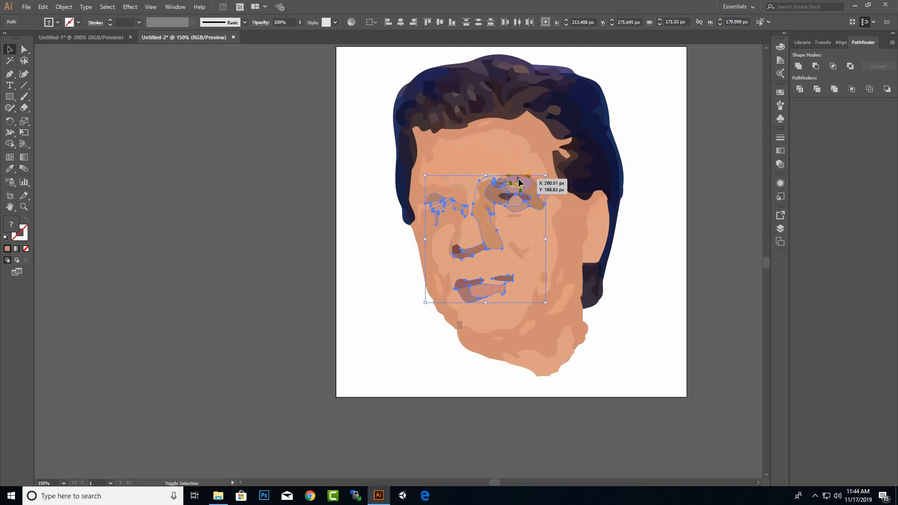
{"action": "left_click", "coordinate": [519, 182], "text": "shift"}
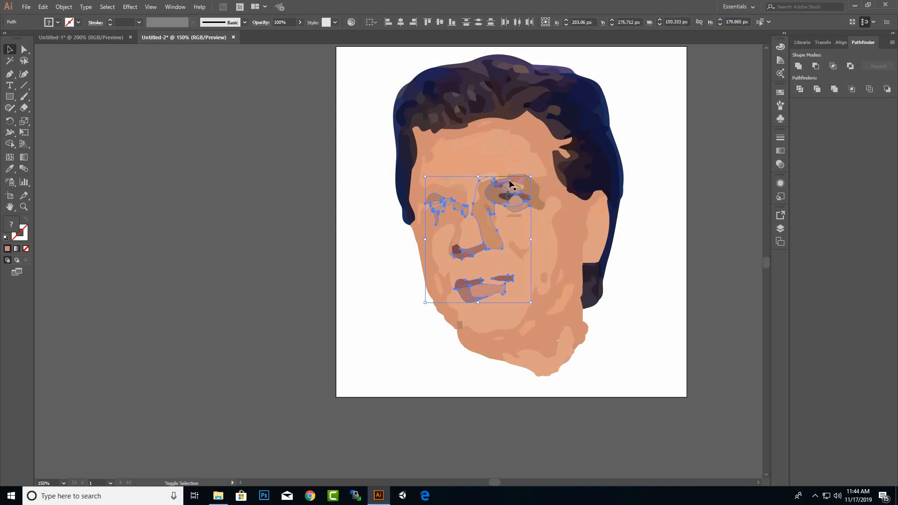
{"action": "left_click", "coordinate": [516, 185], "text": "shift"}
{"action": "left_click", "coordinate": [530, 192], "text": "shift"}
{"action": "left_click", "coordinate": [518, 182], "text": "shift"}
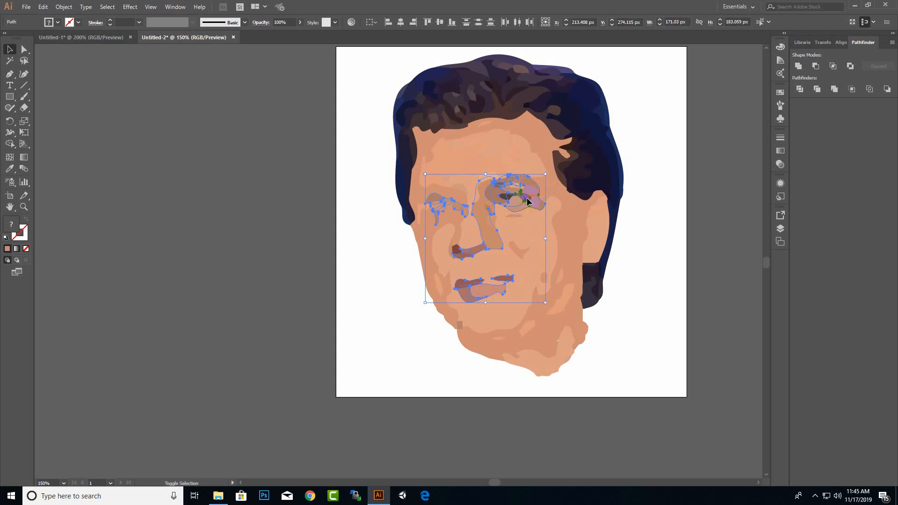
Step: Fill the selected mouth, nose and eye paths with skin colour E0A182 and deselect them
{"action": "left_click", "coordinate": [14, 226]}
{"action": "double_click", "coordinate": [15, 225]}
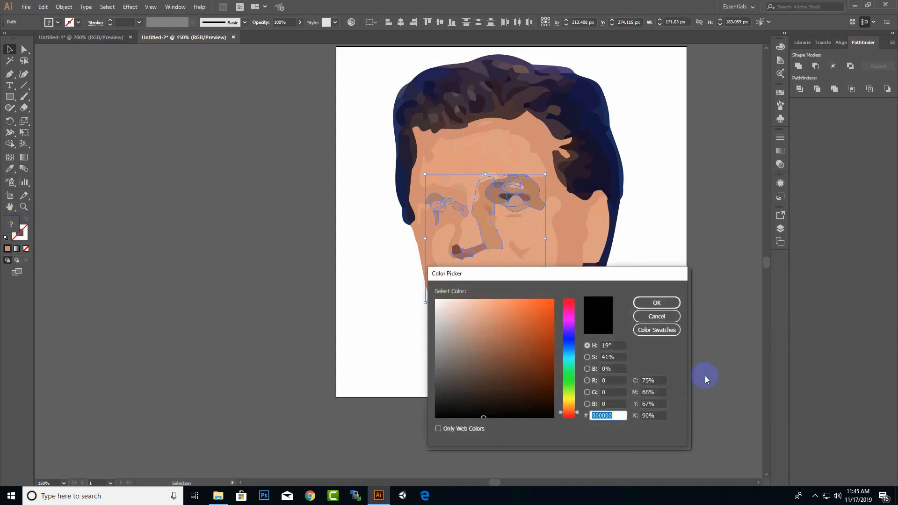
{"action": "key", "text": "ctrl+v"}
{"action": "left_click", "coordinate": [672, 309]}
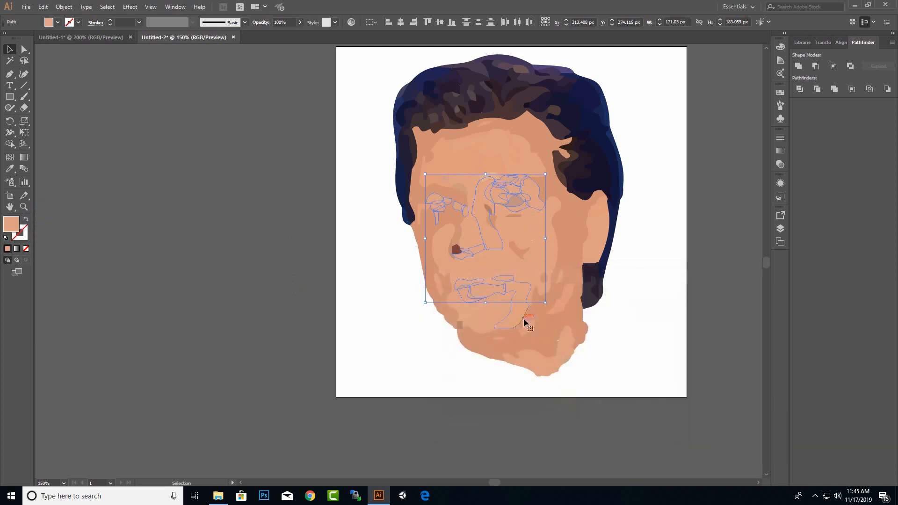
{"action": "left_click", "coordinate": [315, 261]}
Step: Select the leftover nostril, nose-bridge and under-eye patches, fill them with E0A182 and deselect
{"action": "left_click", "coordinate": [460, 255]}
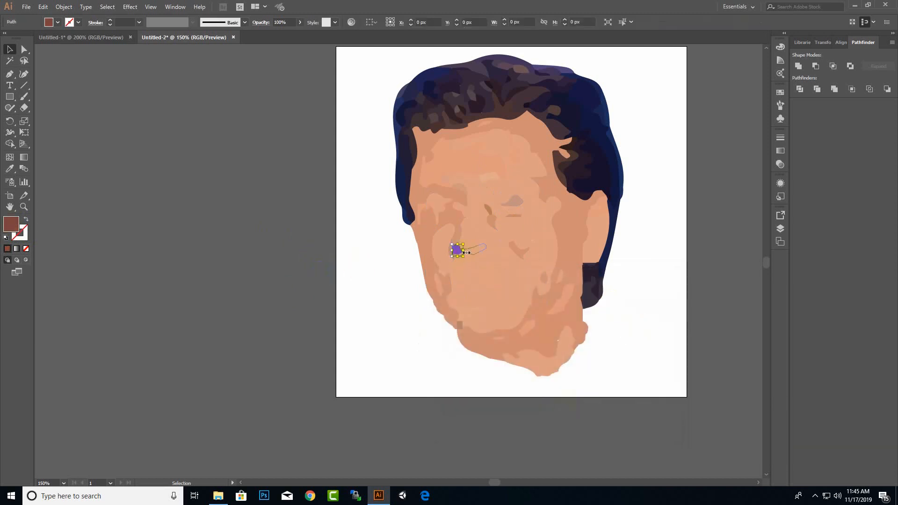
{"action": "left_click", "coordinate": [514, 206], "text": "shift"}
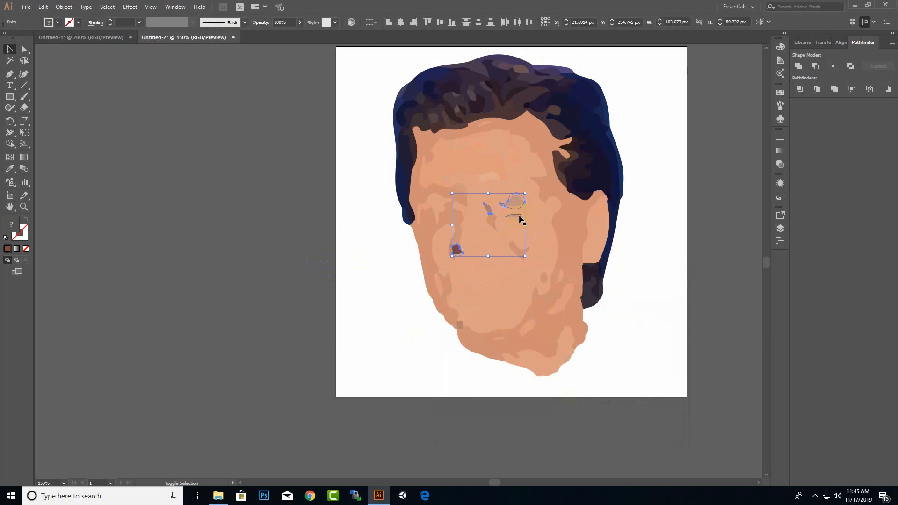
{"action": "left_click", "coordinate": [518, 217], "text": "shift"}
{"action": "double_click", "coordinate": [12, 226]}
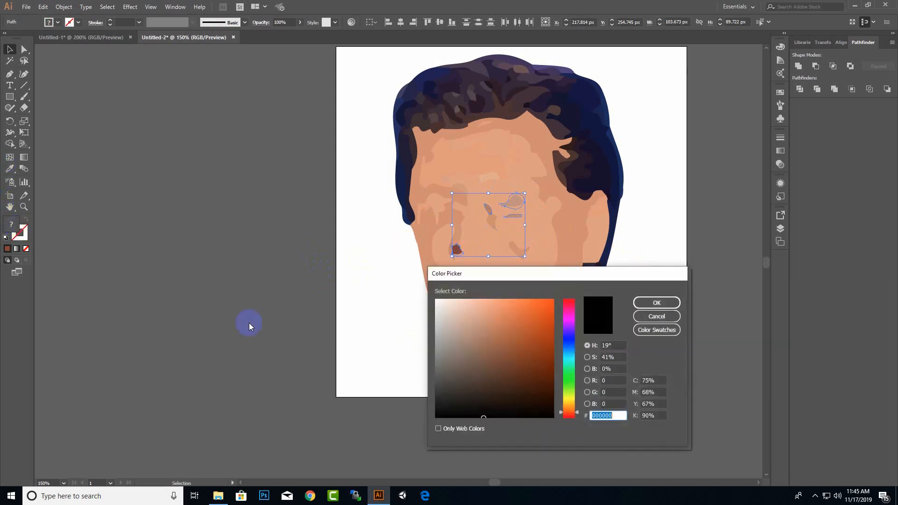
{"action": "left_click", "coordinate": [671, 304]}
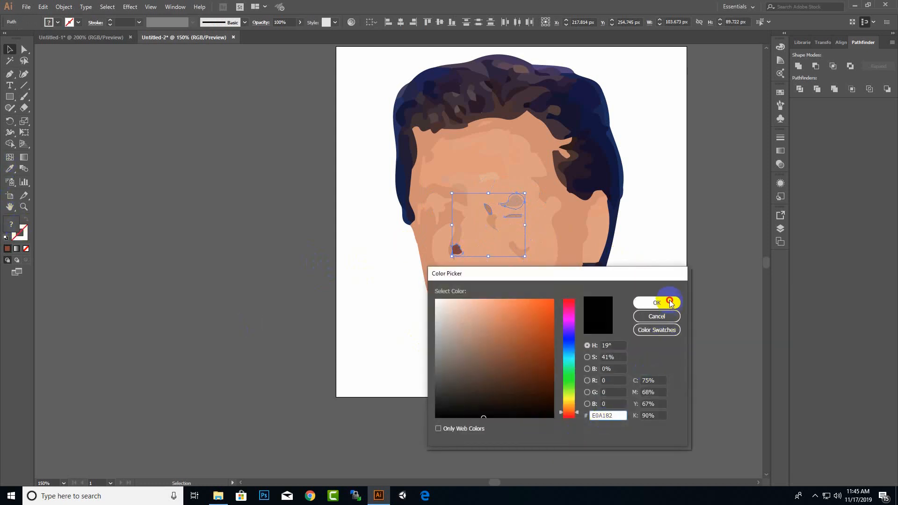
{"action": "left_click", "coordinate": [190, 202]}
Step: Export the featureless head as a PNG over the existing face.png, at High (300 ppi) with a transparent background
{"action": "left_click", "coordinate": [26, 6]}
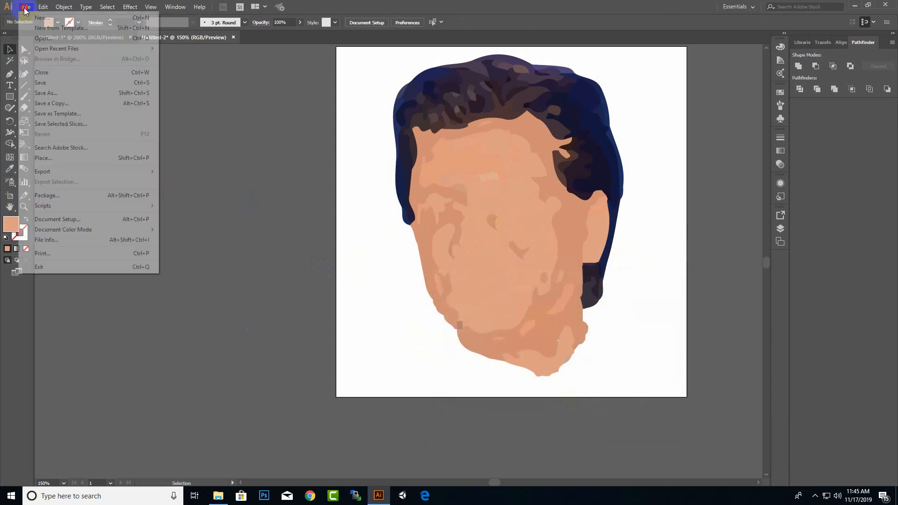
{"action": "mouse_move", "coordinate": [50, 171]}
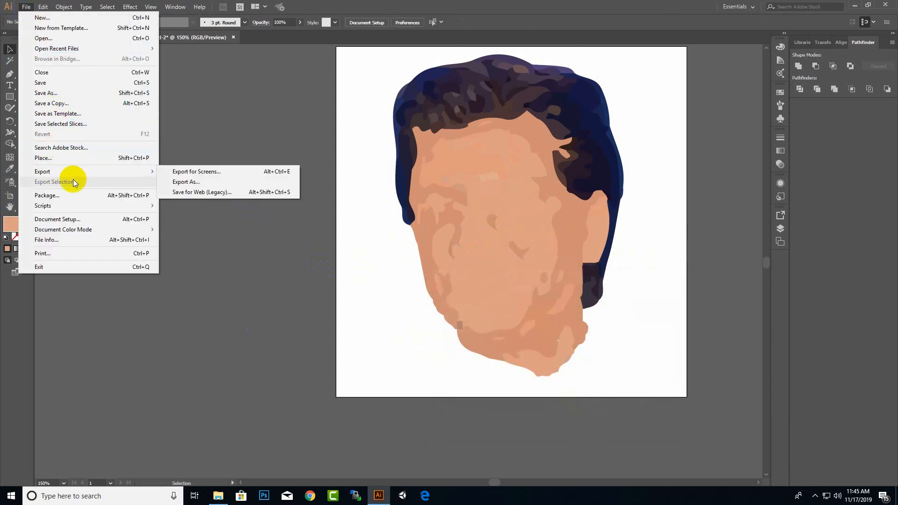
{"action": "left_click", "coordinate": [192, 182]}
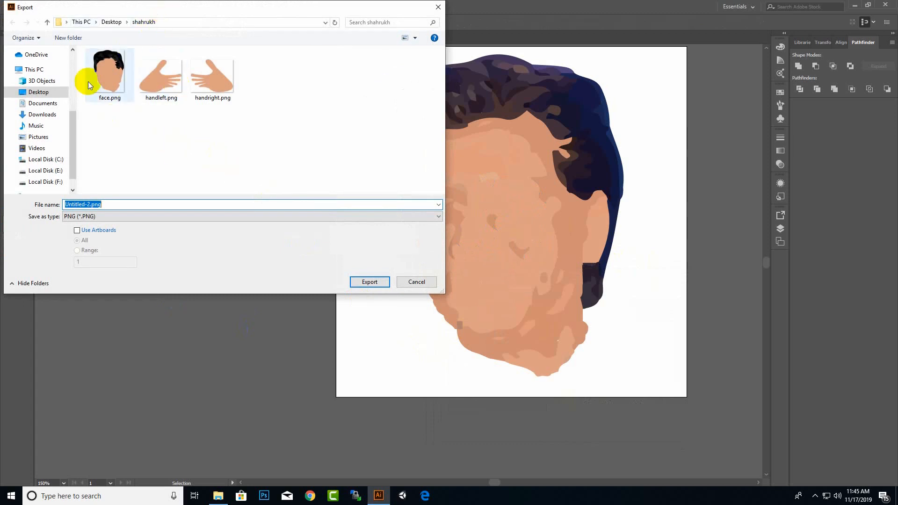
{"action": "left_click", "coordinate": [109, 66]}
{"action": "double_click", "coordinate": [116, 74]}
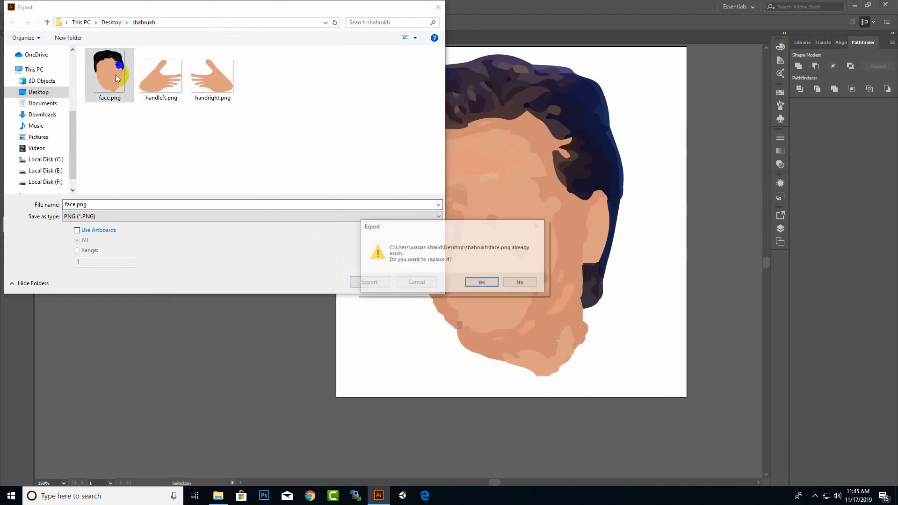
{"action": "left_click", "coordinate": [472, 283]}
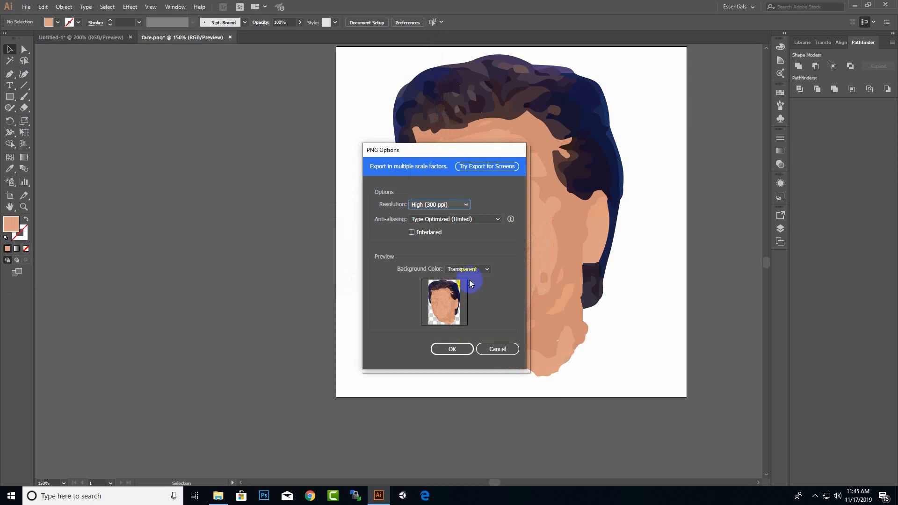
{"action": "left_click", "coordinate": [452, 349]}
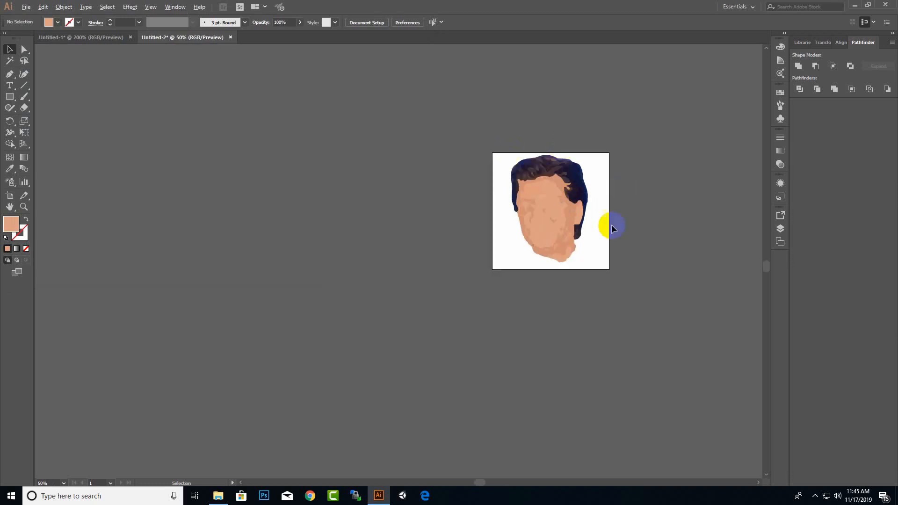
{"action": "scroll", "coordinate": [628, 229], "scroll_direction": "up", "scroll_amount": 2}
{"action": "left_click_drag", "start_coordinate": [564, 87], "coordinate": [494, 123]}
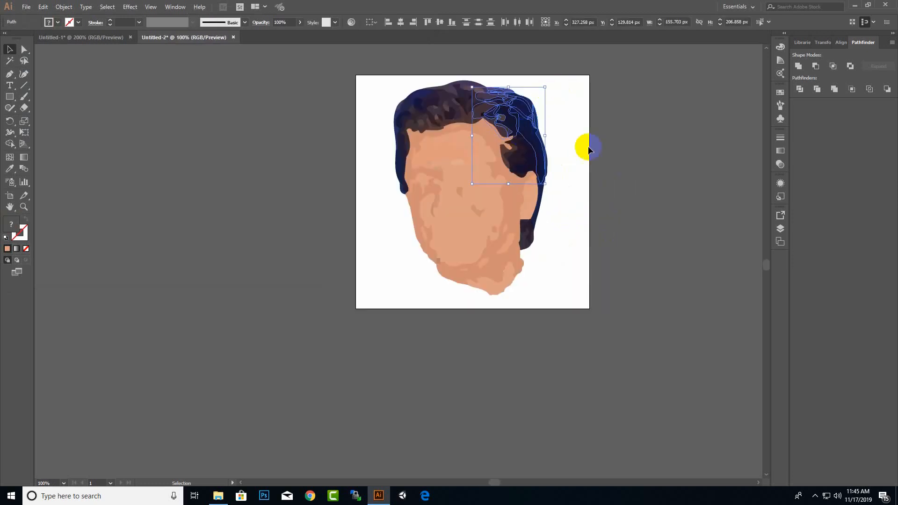
{"action": "left_click", "coordinate": [589, 148]}
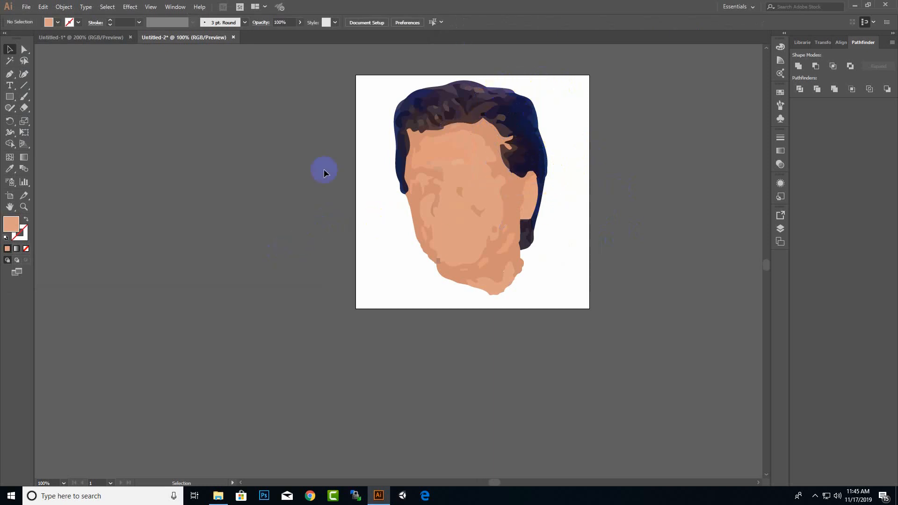
Step: Delete the whole head artwork from the artboard
{"action": "scroll", "coordinate": [351, 84], "scroll_direction": "up", "scroll_amount": 5}
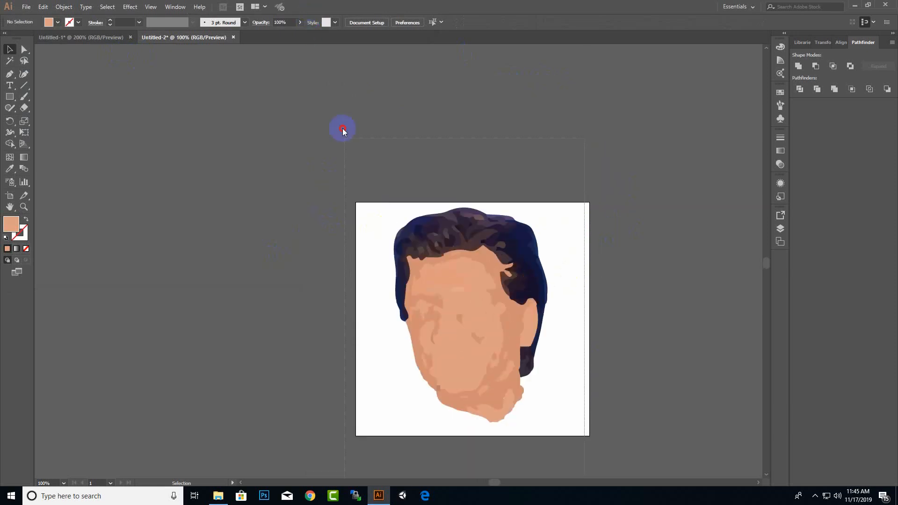
{"action": "left_click_drag", "start_coordinate": [343, 130], "coordinate": [450, 229]}
{"action": "key", "text": "Delete"}
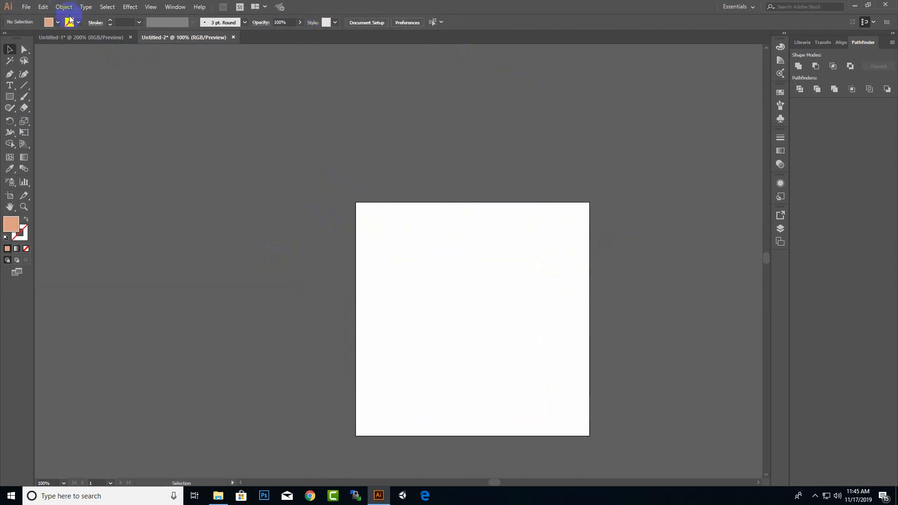
Step: Select the man's torso paths in Untitled-1, copy them into Untitled-2, position them on the artboard and deselect
{"action": "left_click", "coordinate": [87, 37]}
{"action": "left_click", "coordinate": [557, 206]}
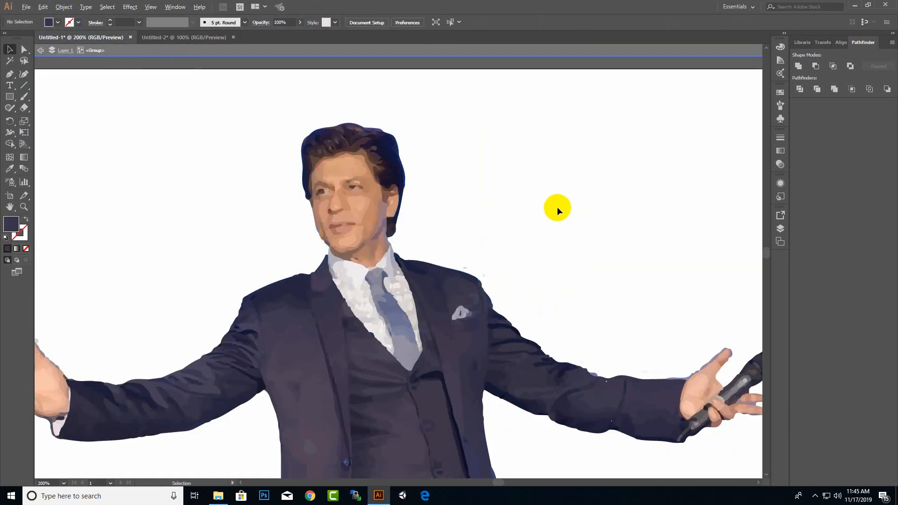
{"action": "scroll", "coordinate": [557, 208], "scroll_direction": "down", "scroll_amount": 3}
{"action": "scroll", "coordinate": [535, 286], "scroll_direction": "up", "scroll_amount": 1}
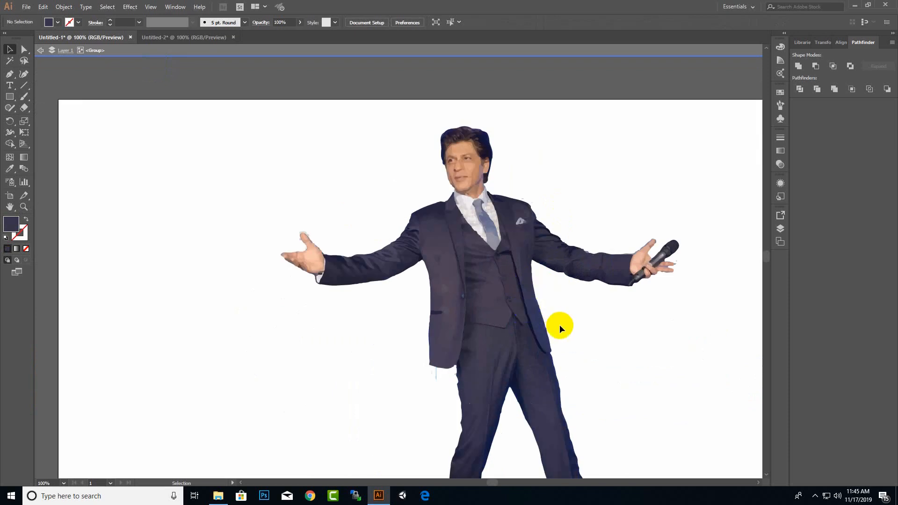
{"action": "mouse_move", "coordinate": [545, 194]}
{"action": "left_mouse_down"}
{"action": "mouse_move", "coordinate": [445, 341]}
{"action": "mouse_move", "coordinate": [403, 381]}
{"action": "mouse_move", "coordinate": [411, 375]}
{"action": "left_mouse_up"}
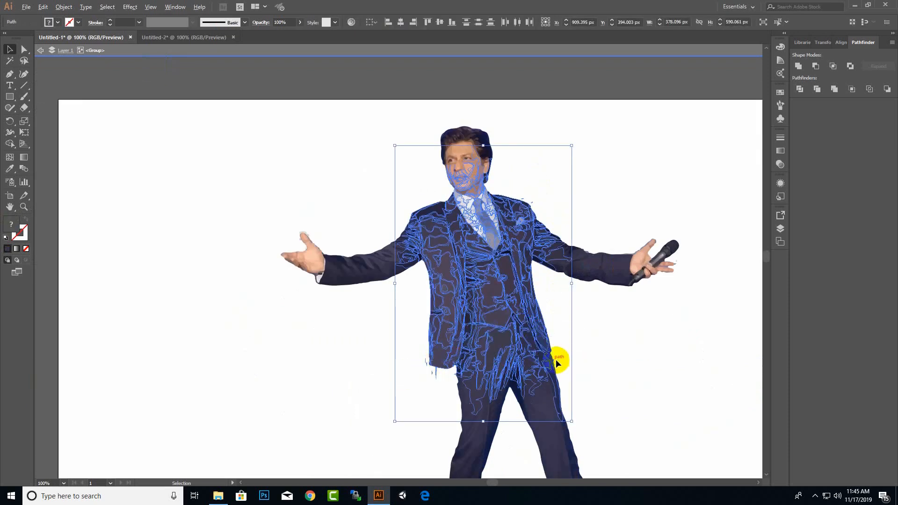
{"action": "scroll", "coordinate": [561, 357], "scroll_direction": "up", "scroll_amount": 2}
{"action": "scroll", "coordinate": [577, 297], "scroll_direction": "down", "scroll_amount": 2}
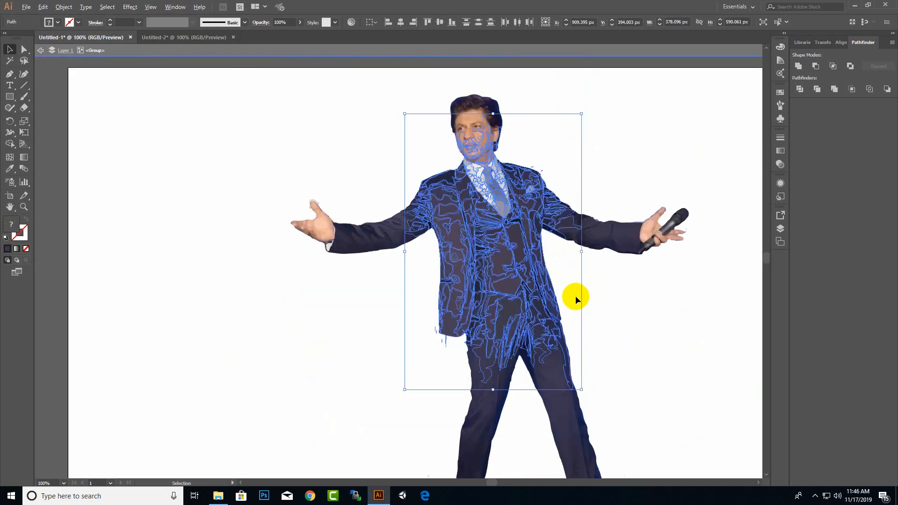
{"action": "mouse_move", "coordinate": [509, 252]}
{"action": "left_mouse_down"}
{"action": "mouse_move", "coordinate": [179, 27]}
{"action": "mouse_move", "coordinate": [442, 172]}
{"action": "mouse_move", "coordinate": [470, 293]}
{"action": "left_mouse_up"}
{"action": "scroll", "coordinate": [492, 301], "scroll_direction": "down", "scroll_amount": 3}
{"action": "scroll", "coordinate": [494, 302], "scroll_direction": "down", "scroll_amount": 2}
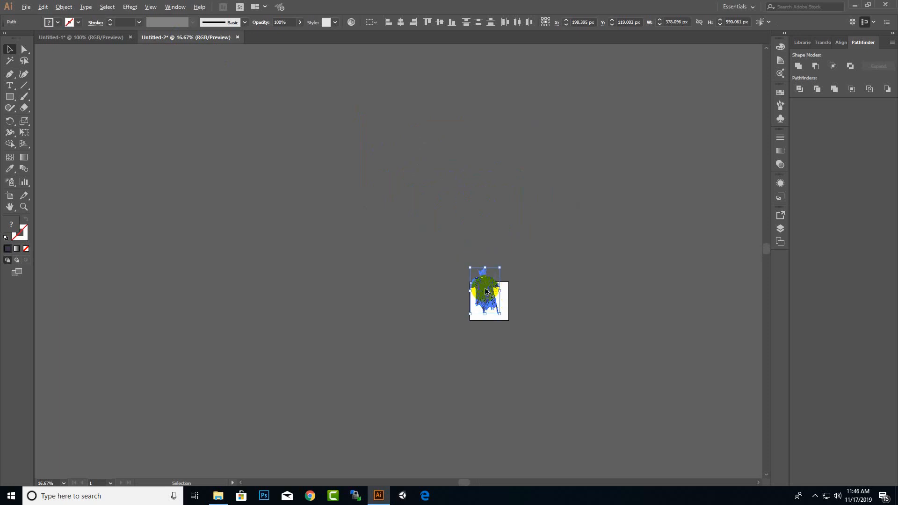
{"action": "scroll", "coordinate": [501, 315], "scroll_direction": "up", "scroll_amount": 5}
{"action": "left_click_drag", "start_coordinate": [470, 277], "coordinate": [481, 307]}
{"action": "left_click", "coordinate": [566, 318]}
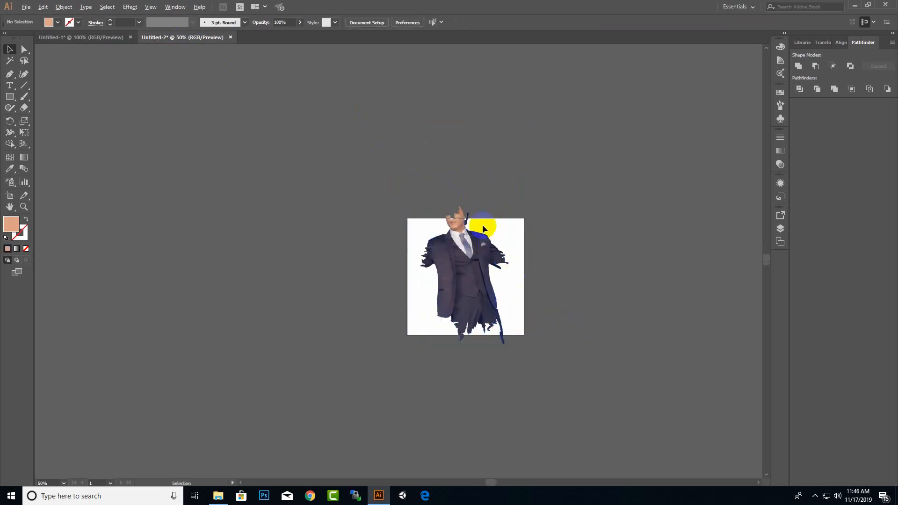
Step: Select the leftover face paths above the shirt collar in Untitled-2 and delete them
{"action": "scroll", "coordinate": [505, 205], "scroll_direction": "up", "scroll_amount": 1}
{"action": "left_click_drag", "start_coordinate": [522, 187], "coordinate": [415, 236]}
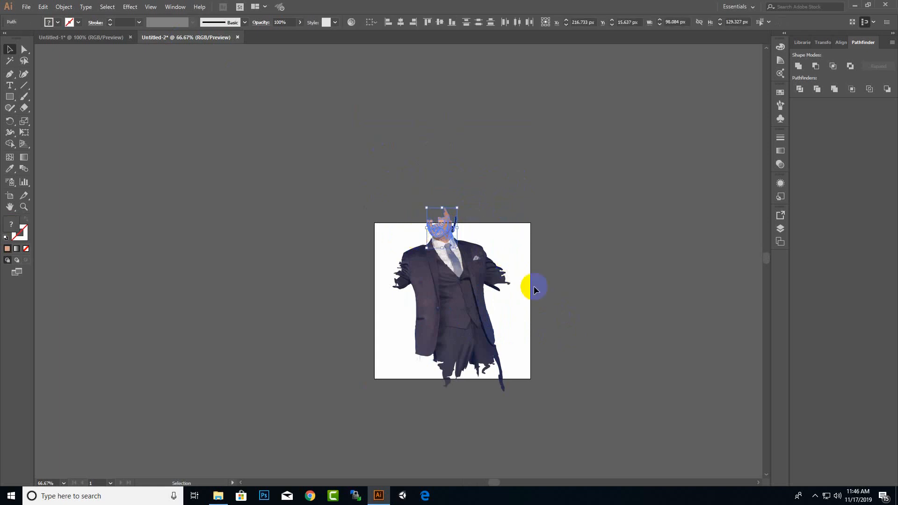
{"action": "key", "text": "Delete"}
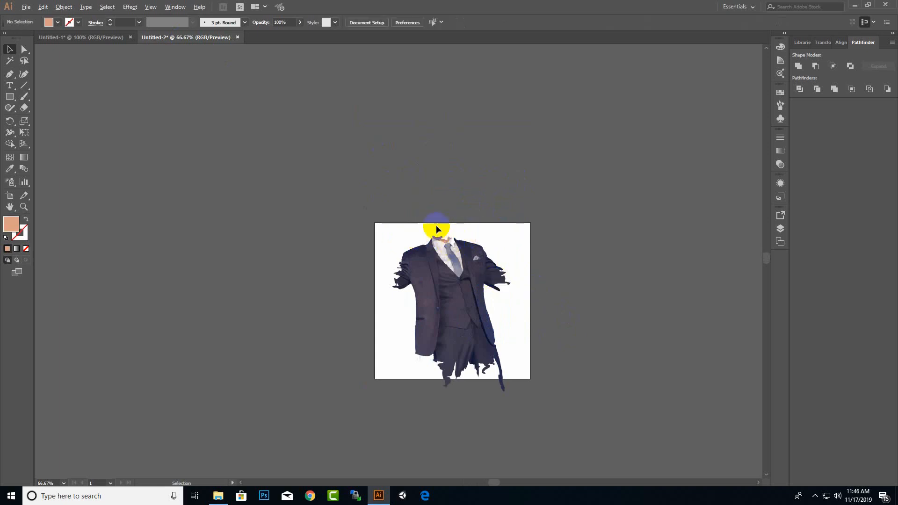
Step: Delete the trouser fragments hanging below the jacket and the stray paths near the pocket-square shoulder
{"action": "scroll", "coordinate": [427, 274], "scroll_direction": "up", "scroll_amount": 1}
{"action": "scroll", "coordinate": [541, 363], "scroll_direction": "down", "scroll_amount": 1}
{"action": "scroll", "coordinate": [531, 413], "scroll_direction": "up", "scroll_amount": 1}
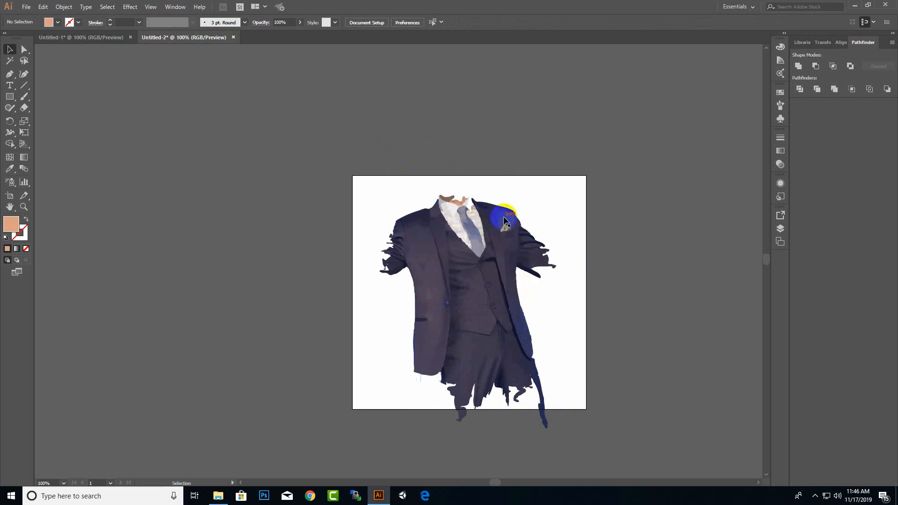
{"action": "left_click", "coordinate": [516, 398]}
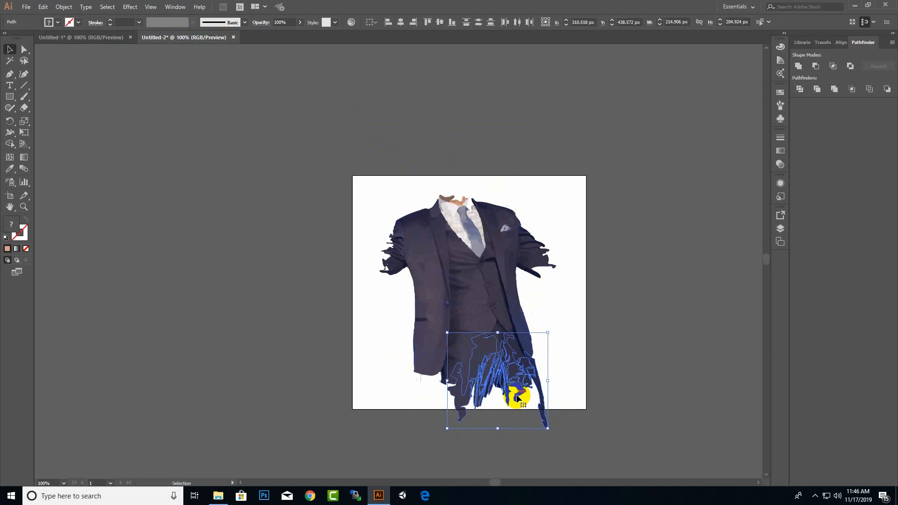
{"action": "key", "text": "Delete"}
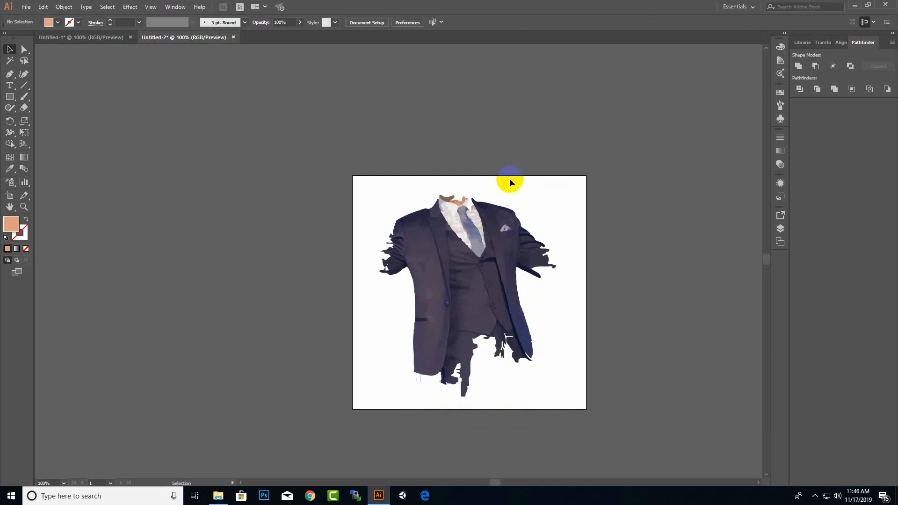
{"action": "left_click_drag", "start_coordinate": [538, 192], "coordinate": [507, 207]}
{"action": "key", "text": "Delete"}
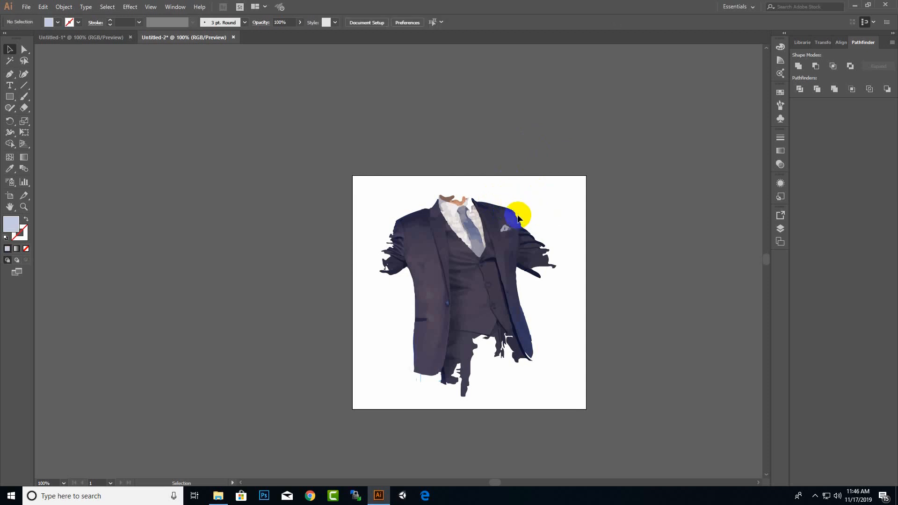
Step: Return to the Untitled-1 document and deselect the torso paths
{"action": "left_click", "coordinate": [100, 37]}
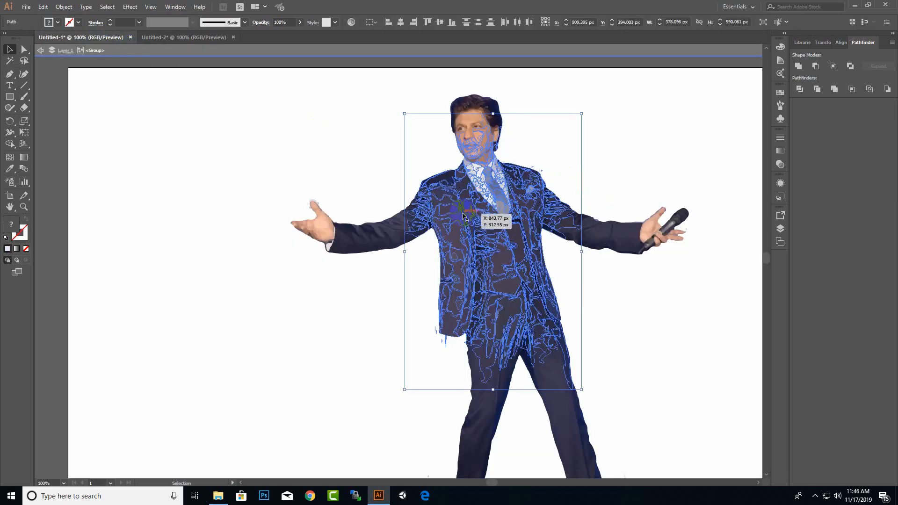
{"action": "scroll", "coordinate": [675, 291], "scroll_direction": "down", "scroll_amount": 3}
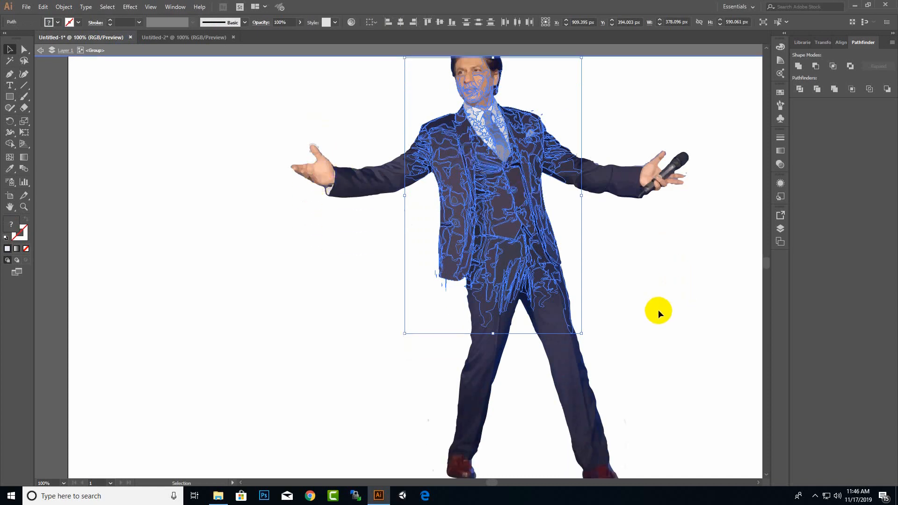
{"action": "scroll", "coordinate": [658, 310], "scroll_direction": "down", "scroll_amount": 3}
{"action": "scroll", "coordinate": [627, 291], "scroll_direction": "down", "scroll_amount": 2}
{"action": "scroll", "coordinate": [628, 216], "scroll_direction": "up", "scroll_amount": 3}
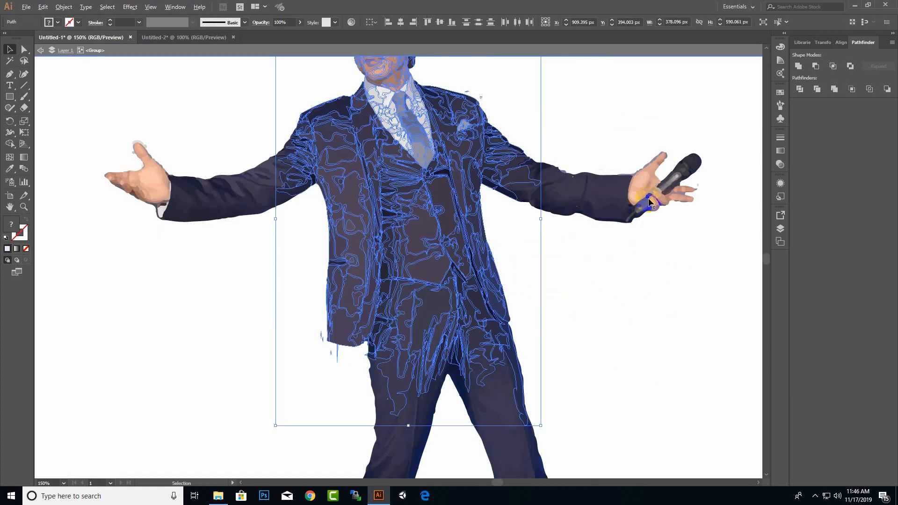
{"action": "left_click", "coordinate": [187, 312]}
{"action": "scroll", "coordinate": [424, 220], "scroll_direction": "down", "scroll_amount": 2}
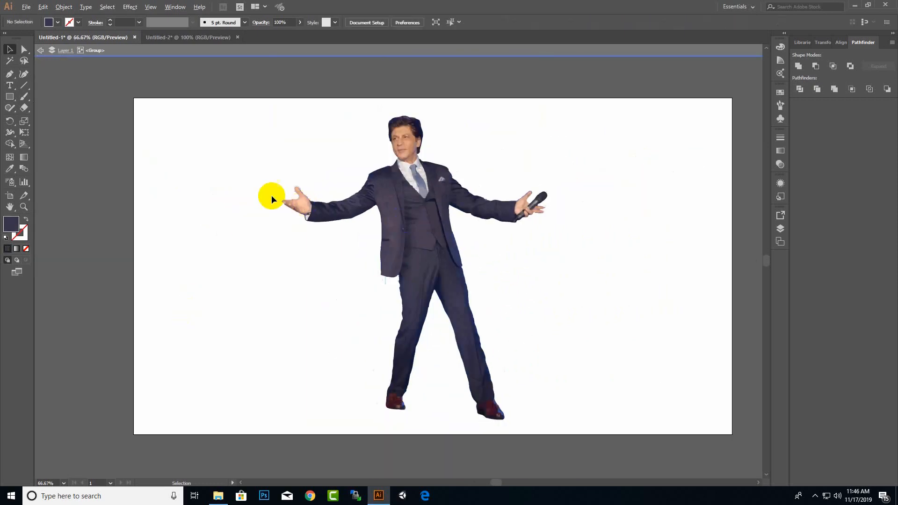
Step: Begin tracing the man's empty open hand with the Pen tool, from the sleeve around the thumb and the uppermost finger
{"action": "scroll", "coordinate": [271, 199], "scroll_direction": "up", "scroll_amount": 2}
{"action": "left_click", "coordinate": [9, 75]}
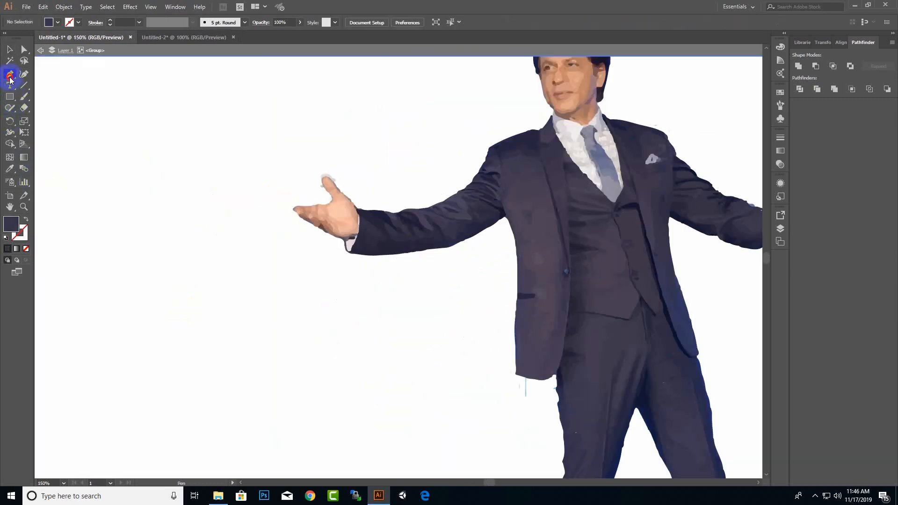
{"action": "left_click", "coordinate": [9, 76]}
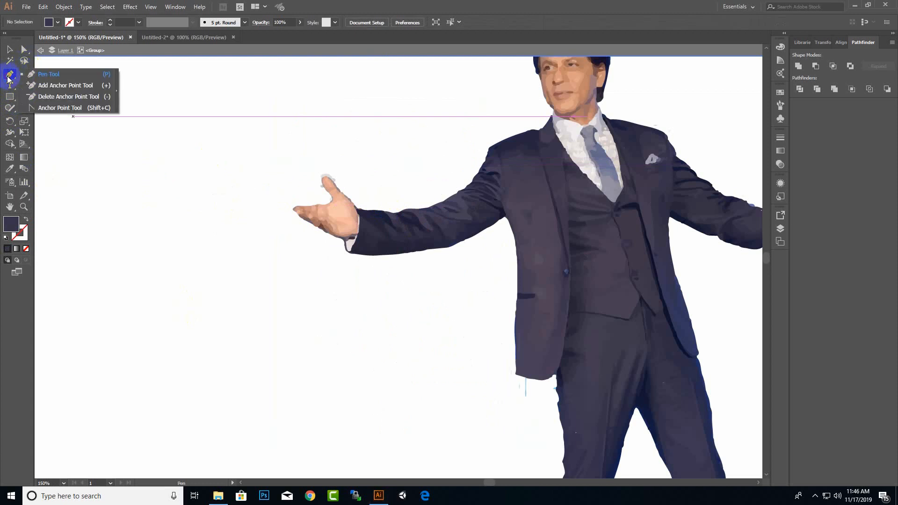
{"action": "left_click", "coordinate": [38, 75]}
{"action": "scroll", "coordinate": [397, 230], "scroll_direction": "up", "scroll_amount": 1}
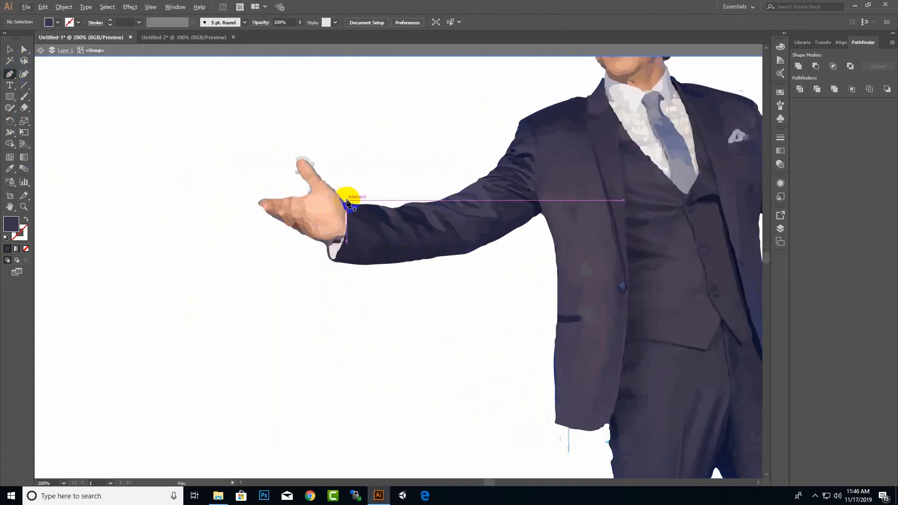
{"action": "left_click", "coordinate": [345, 201]}
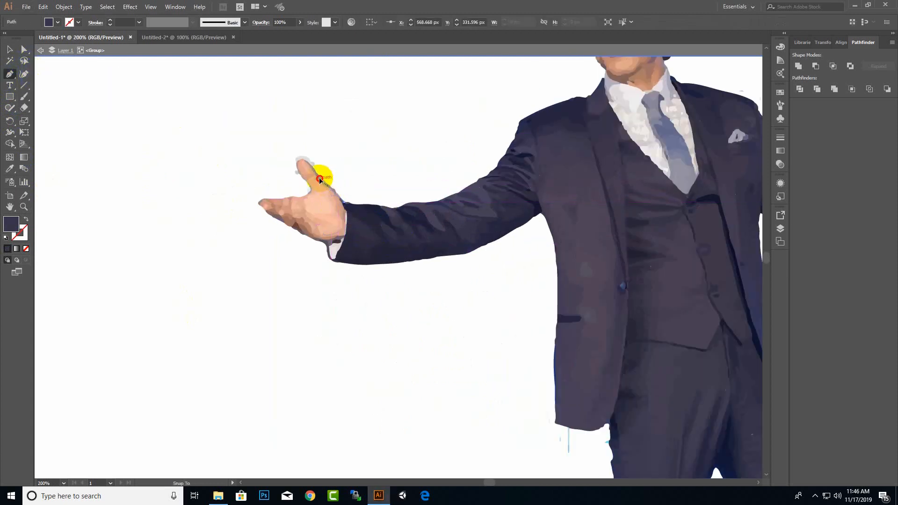
{"action": "left_click_drag", "start_coordinate": [320, 181], "coordinate": [314, 178]}
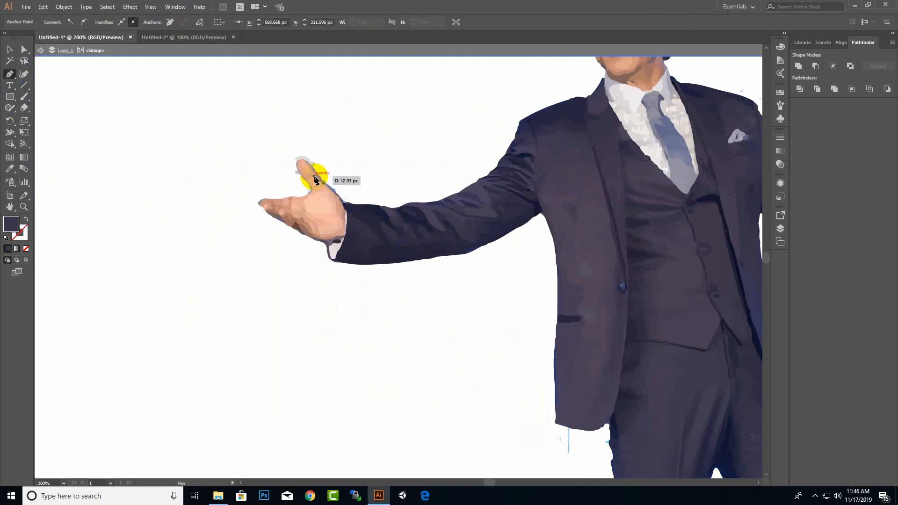
{"action": "left_click", "coordinate": [304, 160]}
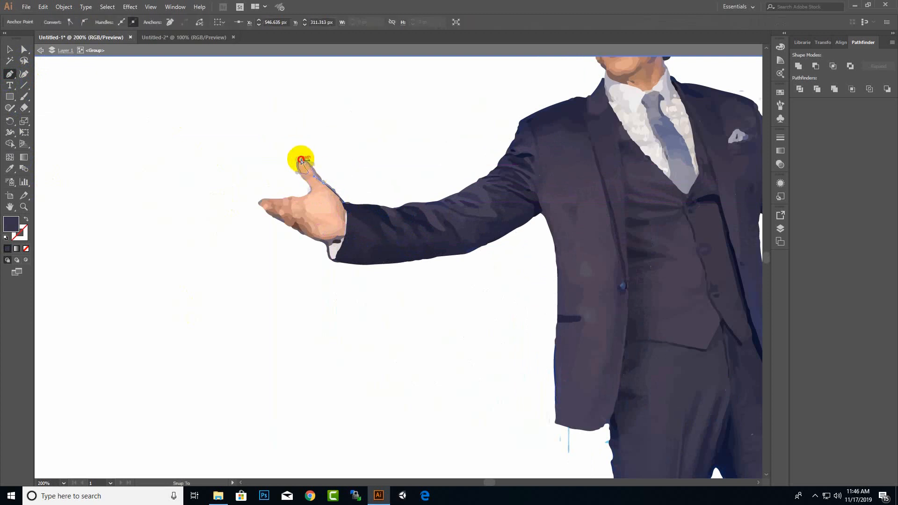
{"action": "left_click_drag", "start_coordinate": [302, 160], "coordinate": [260, 202]}
{"action": "left_click_drag", "start_coordinate": [260, 201], "coordinate": [299, 209]}
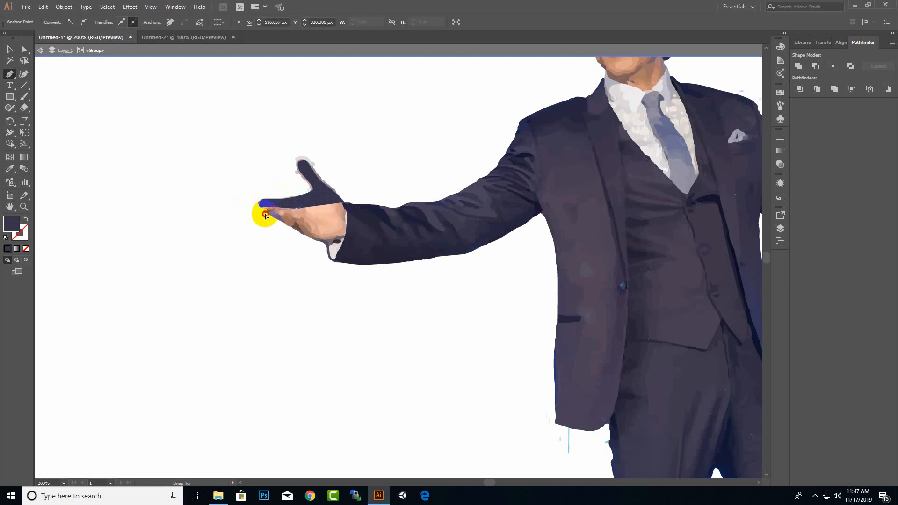
Step: Continue the hand outline around the remaining fingers and the wrist, and close the path at its starting point
{"action": "left_click_drag", "start_coordinate": [267, 216], "coordinate": [307, 212]}
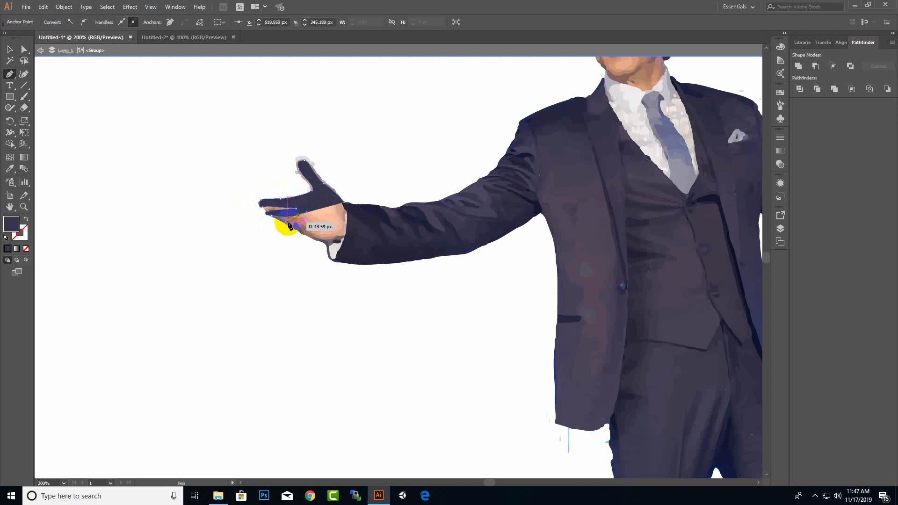
{"action": "left_click", "coordinate": [282, 224]}
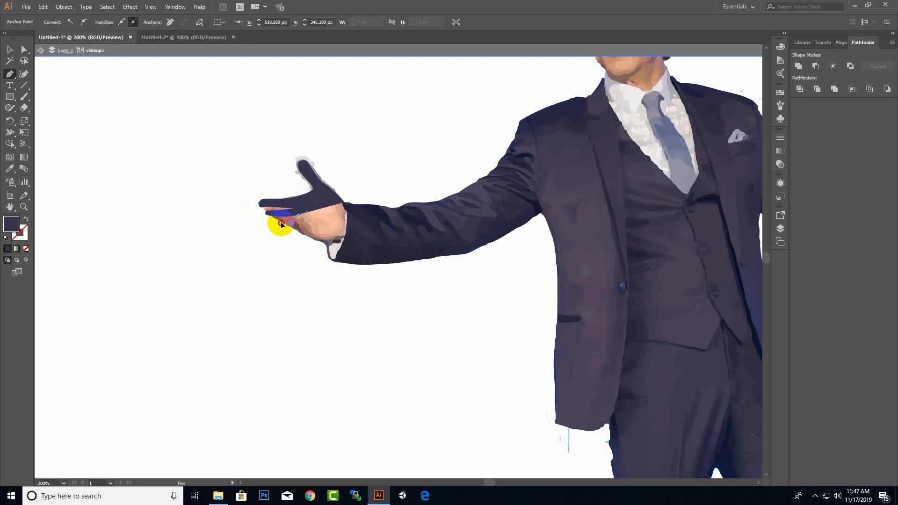
{"action": "left_click_drag", "start_coordinate": [289, 230], "coordinate": [305, 226]}
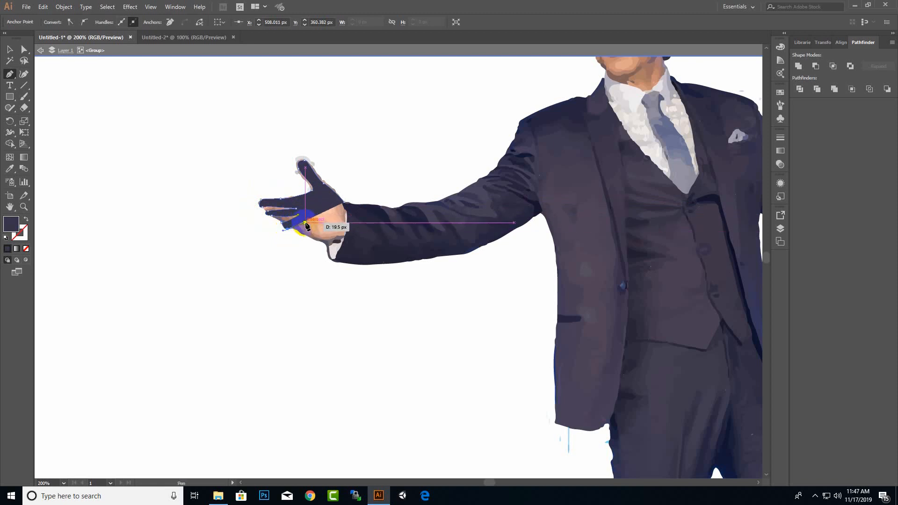
{"action": "left_click", "coordinate": [309, 222]}
{"action": "left_click", "coordinate": [306, 235]}
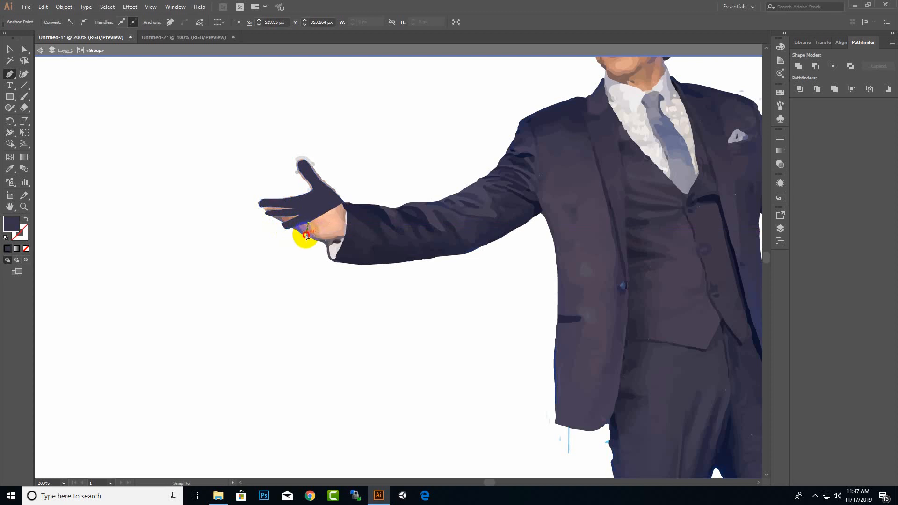
{"action": "left_click_drag", "start_coordinate": [306, 235], "coordinate": [348, 235]}
{"action": "left_click", "coordinate": [317, 228]}
{"action": "left_click", "coordinate": [345, 201]}
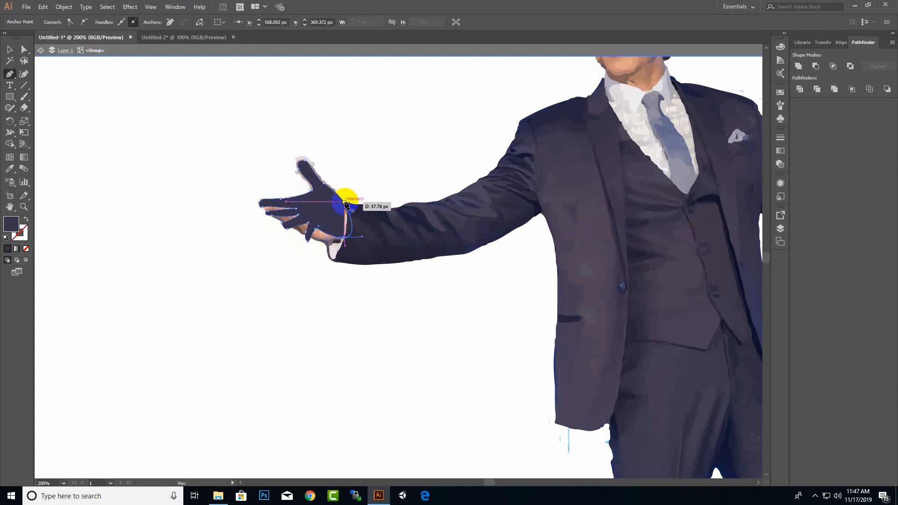
Step: Fill the traced hand shape with the copied skin-colour hex code
{"action": "double_click", "coordinate": [11, 223]}
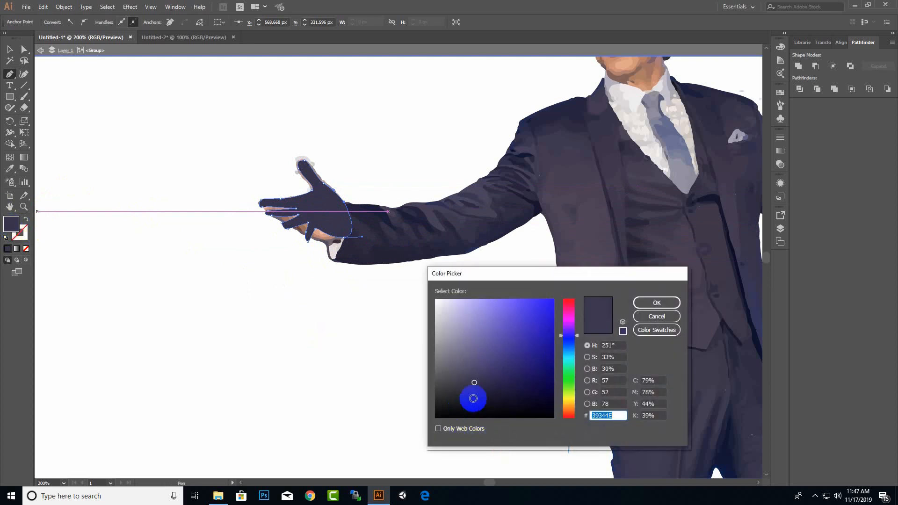
{"action": "key", "text": "ctrl+v"}
{"action": "left_click", "coordinate": [656, 303]}
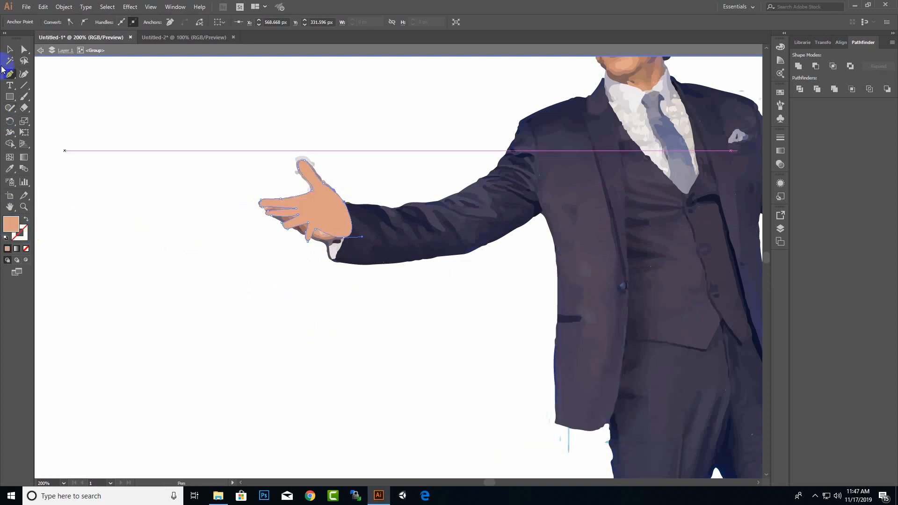
Step: Move the skin-coloured hand shape off the original hand onto the empty area beside the man's fingertips
{"action": "left_click", "coordinate": [10, 48]}
{"action": "left_click", "coordinate": [330, 253]}
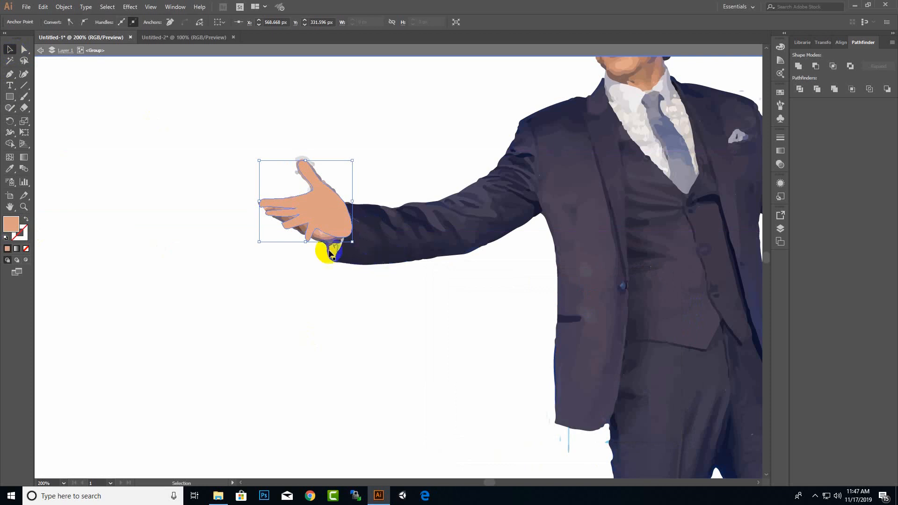
{"action": "left_click", "coordinate": [325, 287]}
{"action": "left_click_drag", "start_coordinate": [350, 212], "coordinate": [240, 174]}
{"action": "scroll", "coordinate": [465, 255], "scroll_direction": "down", "scroll_amount": 2}
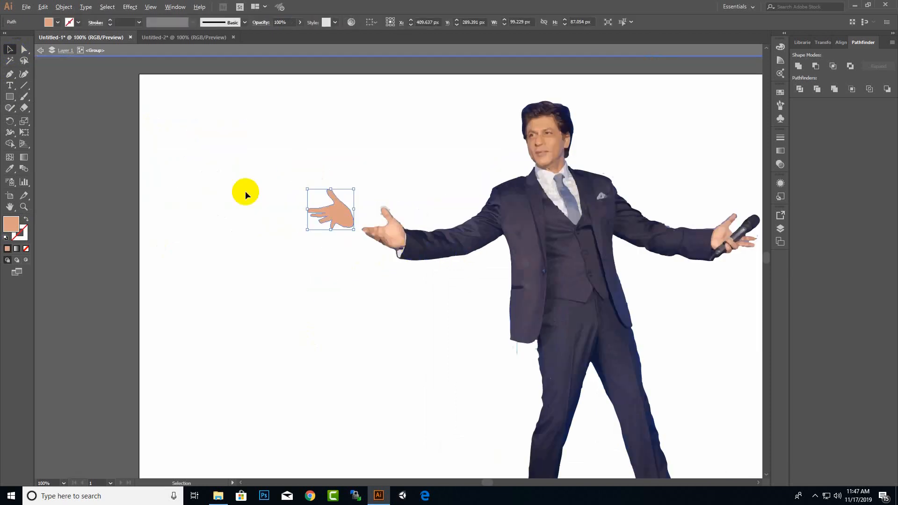
Step: Try to copy the traced hand shape into the Untitled-2 document
{"action": "scroll", "coordinate": [361, 205], "scroll_direction": "up", "scroll_amount": 1}
{"action": "left_click_drag", "start_coordinate": [328, 215], "coordinate": [536, 290]}
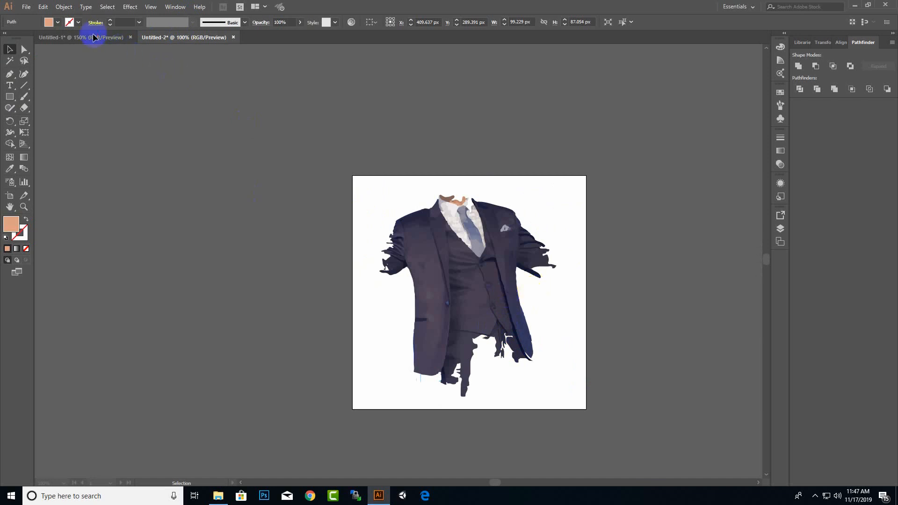
{"action": "left_click", "coordinate": [253, 122]}
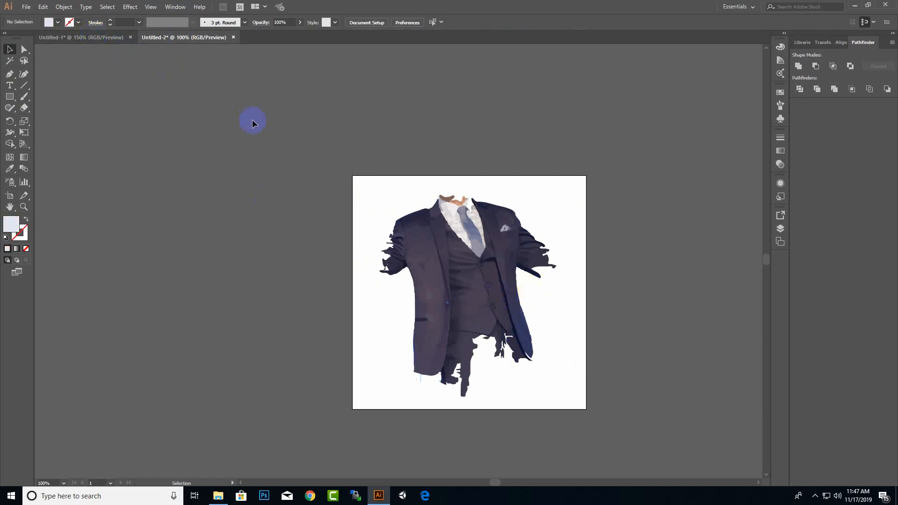
Step: Return to the Untitled-1 document and reshape the little finger and lower palm edge of the skin-coloured hand by moving anchor points
{"action": "left_click", "coordinate": [82, 37]}
{"action": "left_click", "coordinate": [24, 50]}
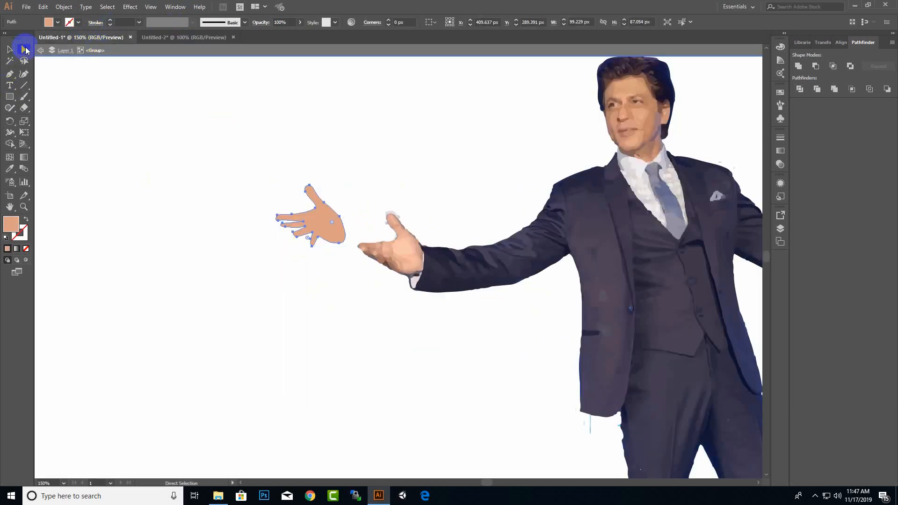
{"action": "left_click_drag", "start_coordinate": [22, 51], "coordinate": [60, 60]}
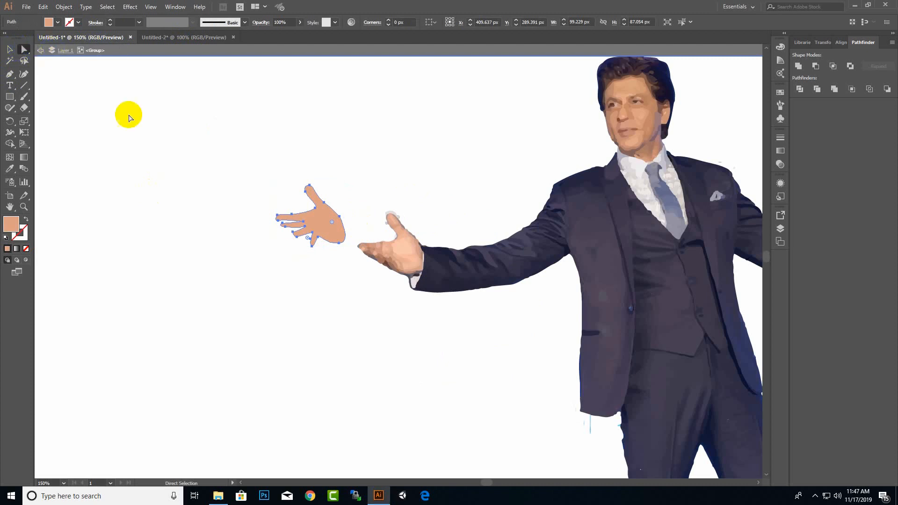
{"action": "scroll", "coordinate": [323, 245], "scroll_direction": "up", "scroll_amount": 3}
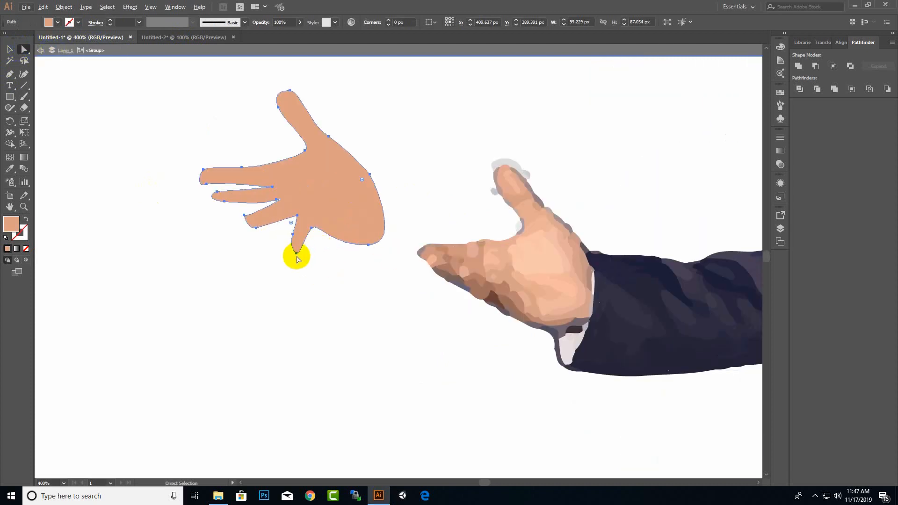
{"action": "left_click_drag", "start_coordinate": [297, 255], "coordinate": [292, 238]}
{"action": "left_click_drag", "start_coordinate": [352, 246], "coordinate": [363, 242]}
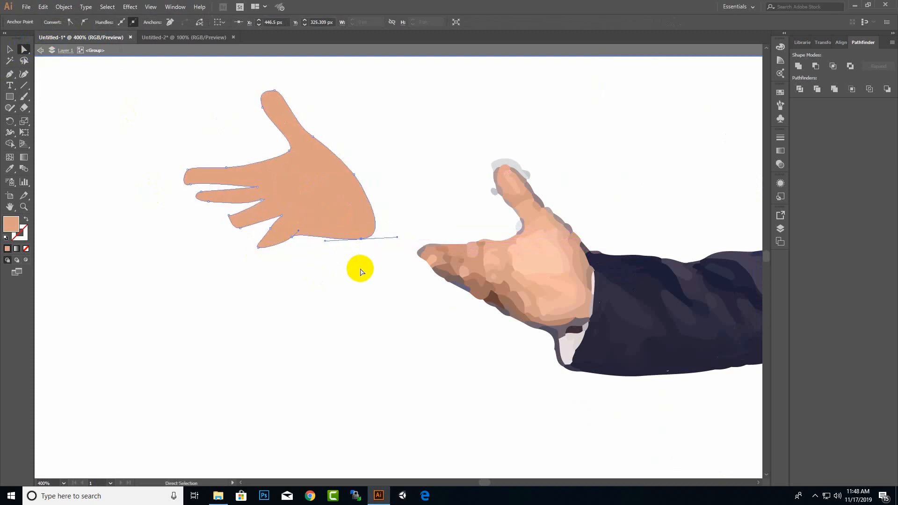
Step: Adjust the anchor point in the gap between the hand's little finger and ring finger
{"action": "left_click", "coordinate": [342, 274]}
{"action": "left_click", "coordinate": [289, 230]}
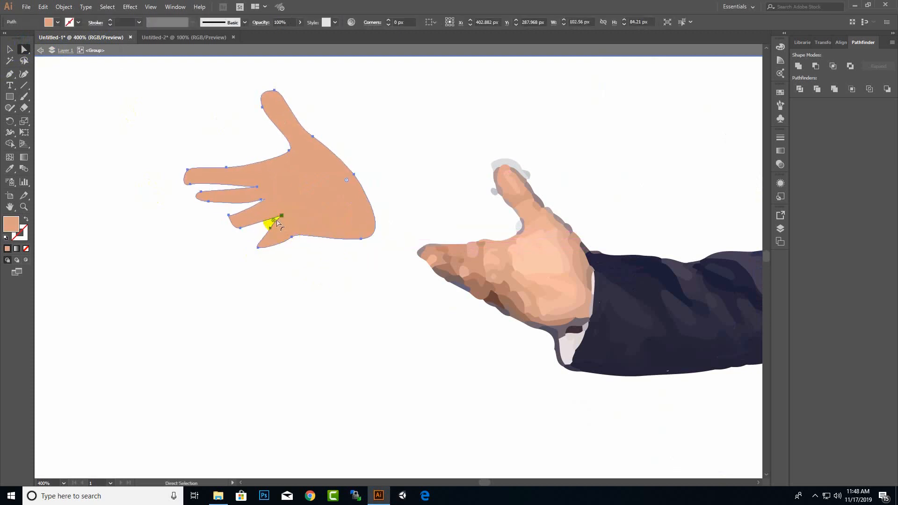
{"action": "mouse_move", "coordinate": [272, 230]}
{"action": "left_mouse_down"}
{"action": "mouse_move", "coordinate": [283, 219]}
{"action": "mouse_move", "coordinate": [267, 232]}
{"action": "left_mouse_up"}
{"action": "left_click", "coordinate": [271, 232]}
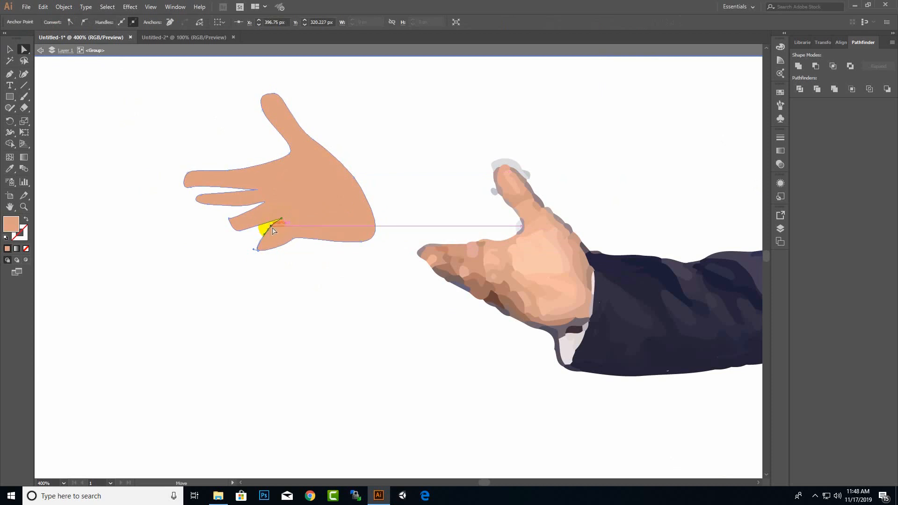
{"action": "left_click", "coordinate": [321, 274]}
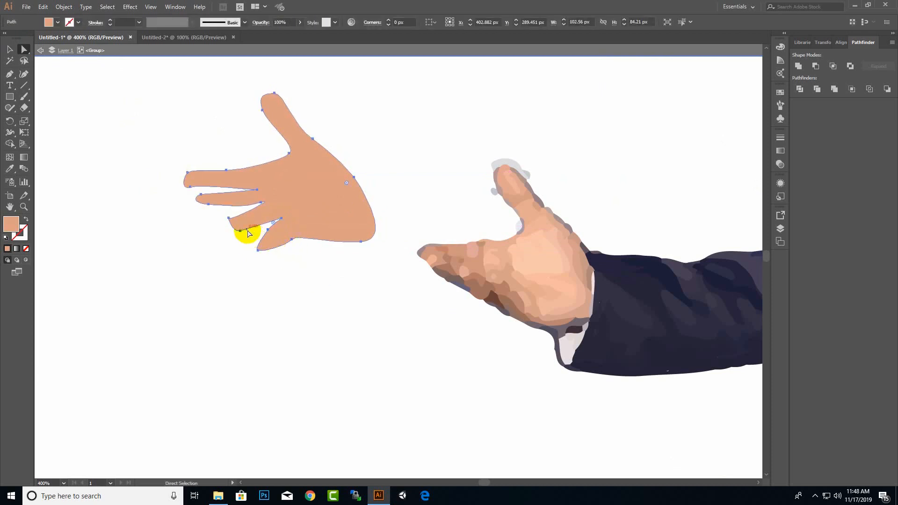
Step: Round off the ring fingertip of the skin-coloured hand by adjusting its anchor point's direction handle
{"action": "left_click_drag", "start_coordinate": [227, 218], "coordinate": [233, 221]}
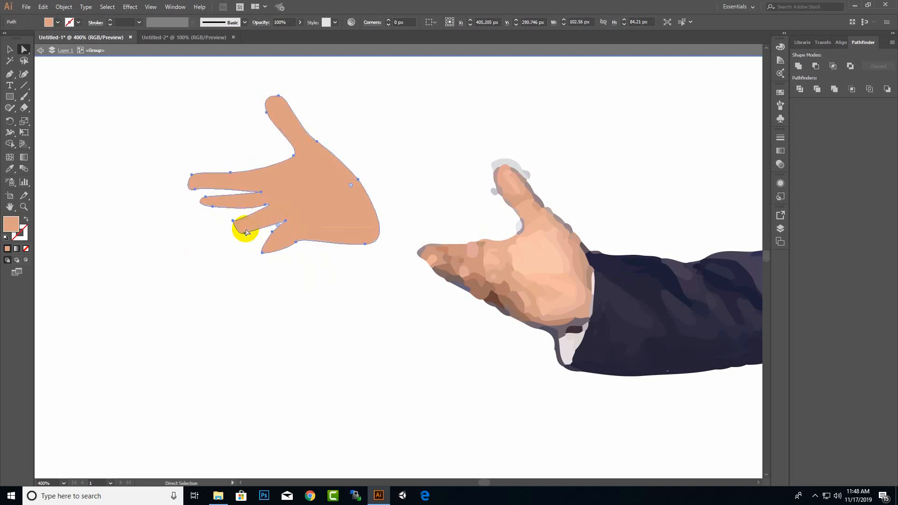
{"action": "left_click", "coordinate": [262, 274]}
{"action": "scroll", "coordinate": [412, 311], "scroll_direction": "down", "scroll_amount": 3}
{"action": "scroll", "coordinate": [417, 316], "scroll_direction": "up", "scroll_amount": 2}
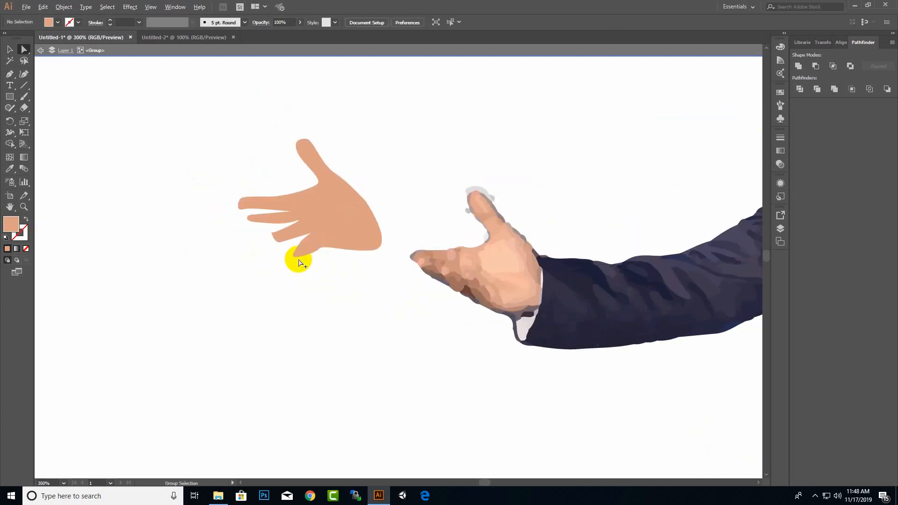
{"action": "left_click", "coordinate": [287, 226]}
{"action": "scroll", "coordinate": [365, 284], "scroll_direction": "down", "scroll_amount": 1}
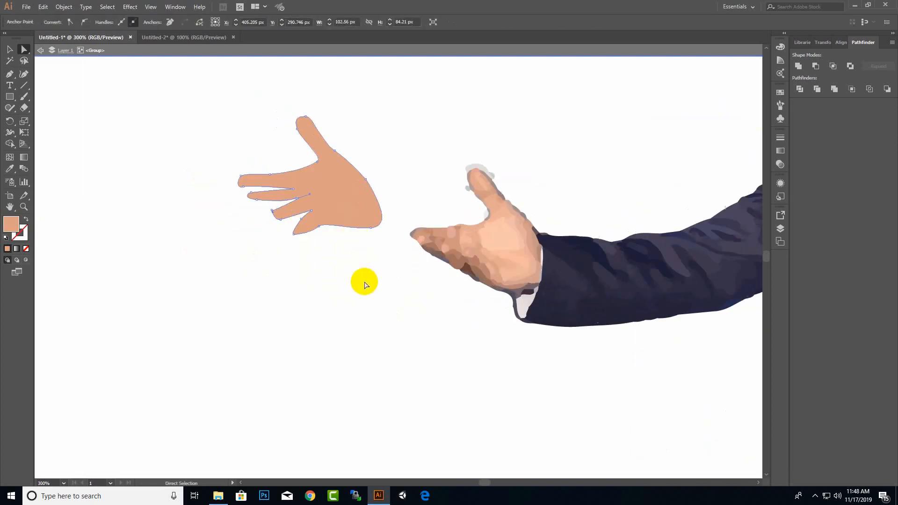
{"action": "scroll", "coordinate": [271, 211], "scroll_direction": "up", "scroll_amount": 4}
{"action": "left_click", "coordinate": [280, 203]}
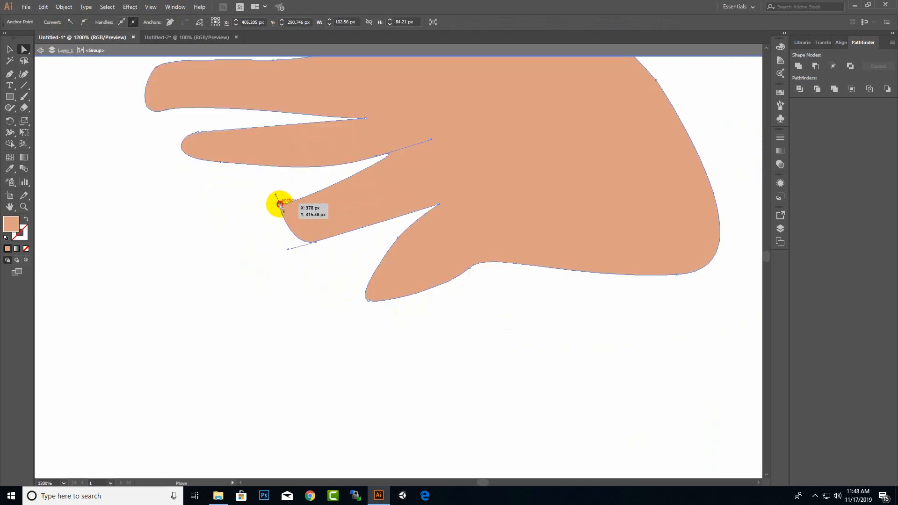
{"action": "left_click_drag", "start_coordinate": [284, 215], "coordinate": [310, 192]}
{"action": "left_click", "coordinate": [273, 264]}
{"action": "scroll", "coordinate": [352, 293], "scroll_direction": "down", "scroll_amount": 4}
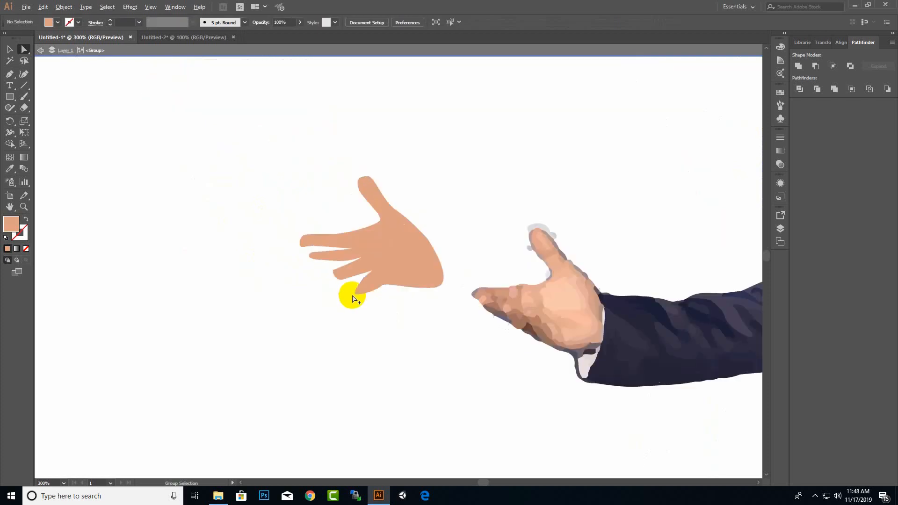
{"action": "left_click", "coordinate": [368, 234]}
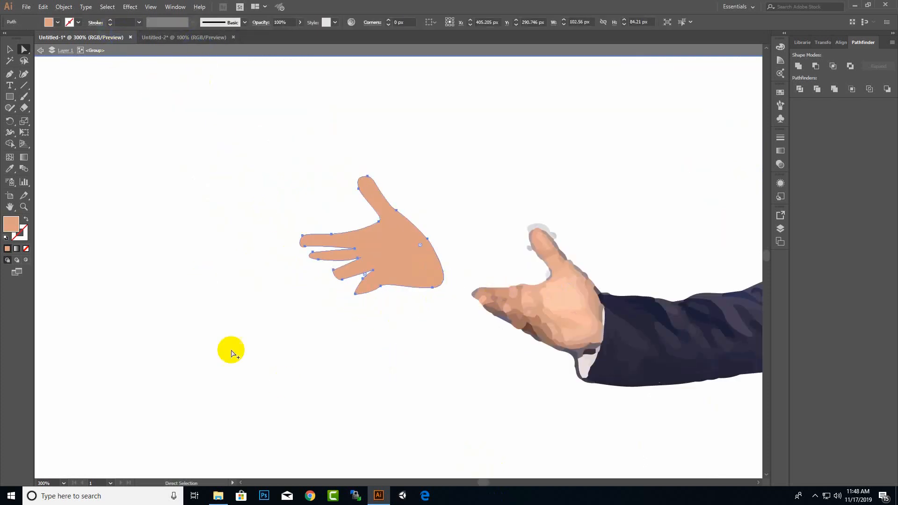
{"action": "scroll", "coordinate": [230, 354], "scroll_direction": "down", "scroll_amount": 2}
Step: Switch to the browser and skip through the YouTube movie to 37:00, pausing it to look for a suitable facial expression
{"action": "left_click", "coordinate": [815, 497]}
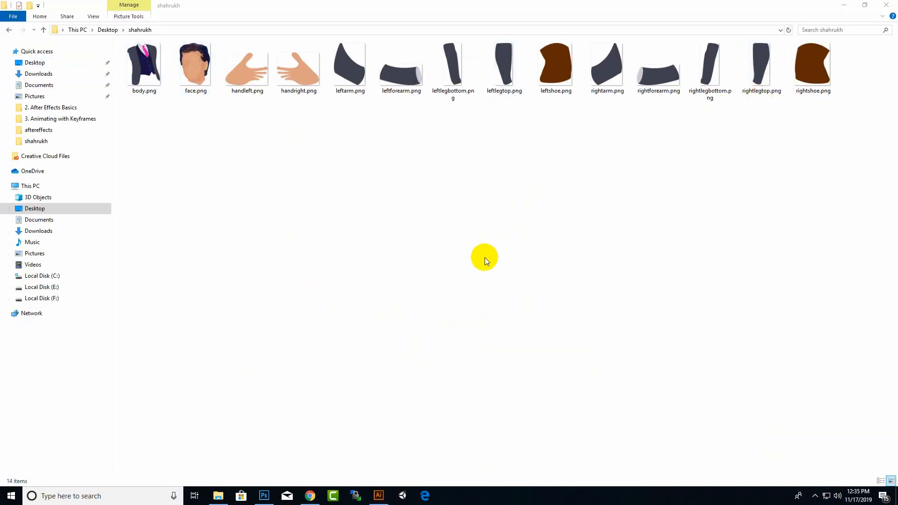
{"action": "left_click", "coordinate": [310, 496]}
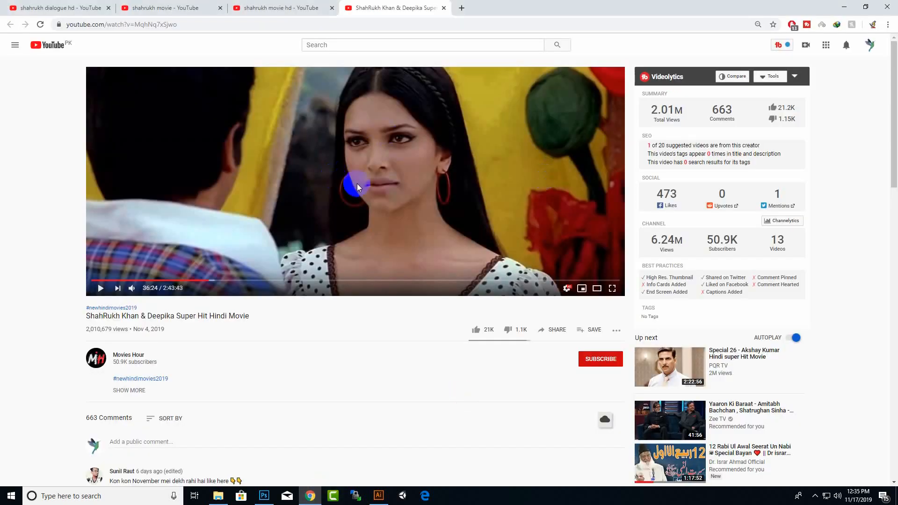
{"action": "left_click", "coordinate": [242, 240]}
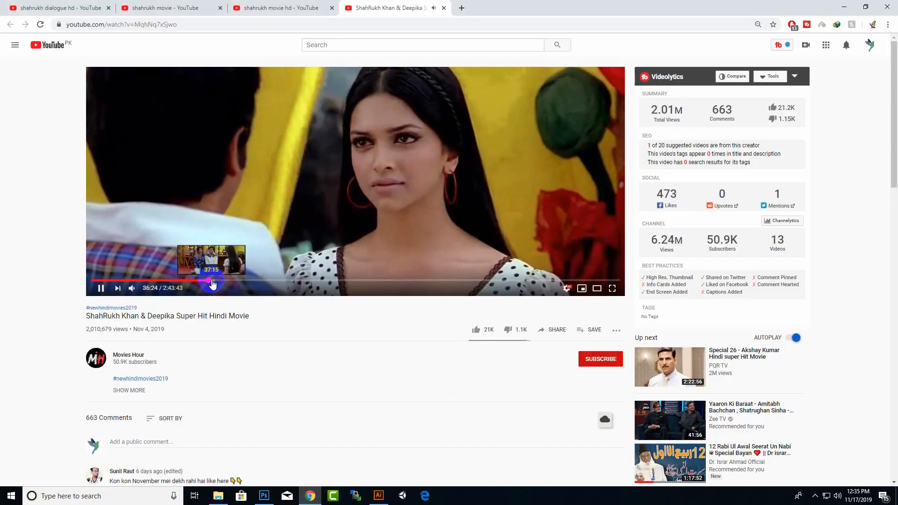
{"action": "left_click", "coordinate": [212, 281]}
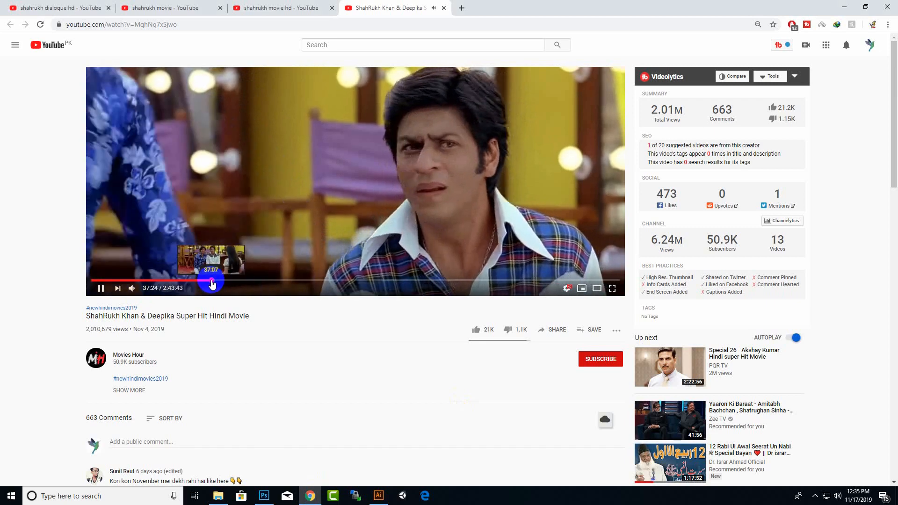
{"action": "left_click", "coordinate": [211, 281]}
{"action": "left_click", "coordinate": [386, 218]}
{"action": "left_click", "coordinate": [363, 223]}
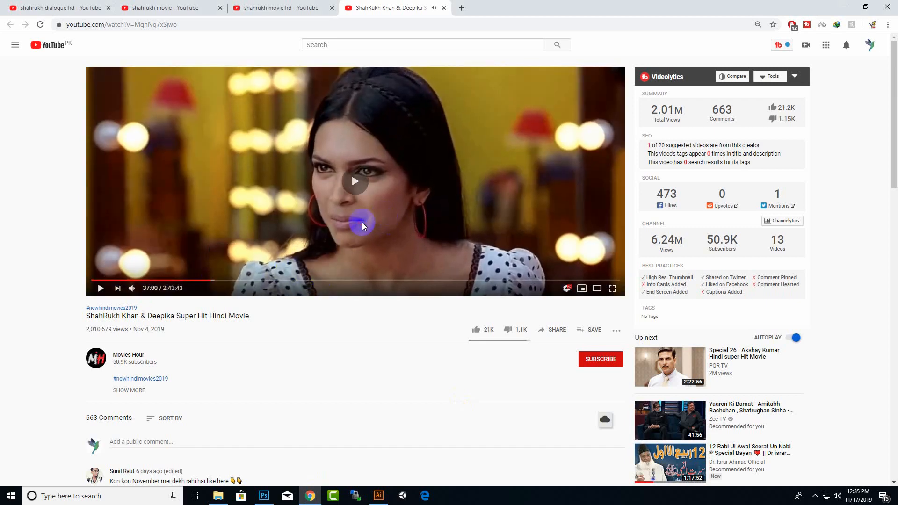
{"action": "left_click", "coordinate": [330, 216]}
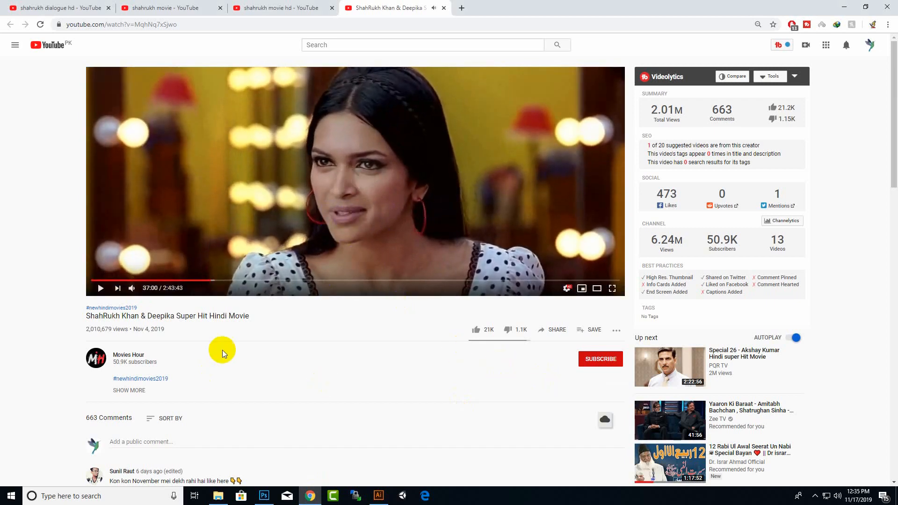
Step: Save the Snipping Tool capture of the actor's face to the Desktop as a PNG named x
{"action": "left_click", "coordinate": [109, 495]}
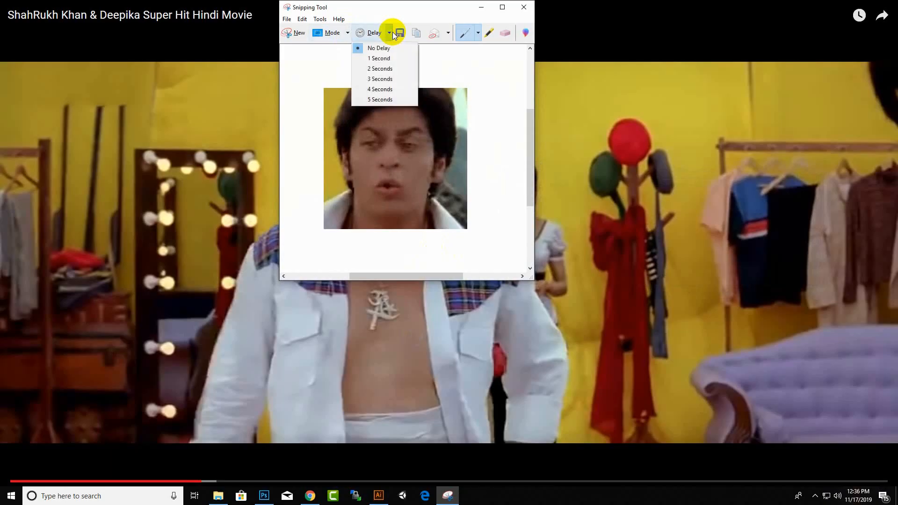
{"action": "left_click", "coordinate": [398, 33]}
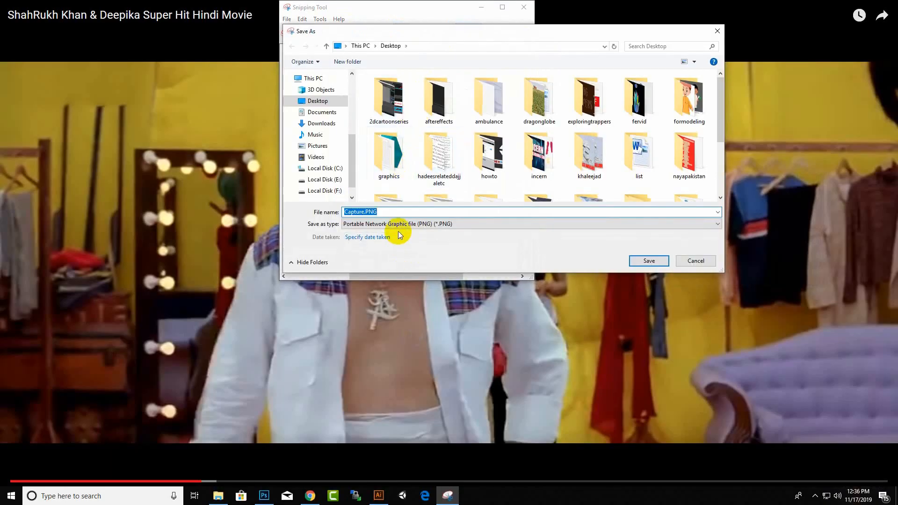
{"action": "type", "text": "x"}
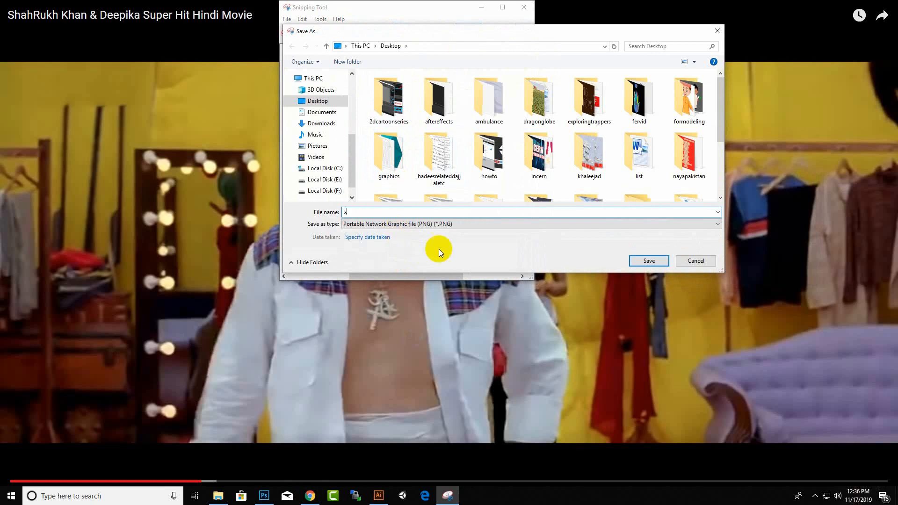
{"action": "left_click", "coordinate": [636, 260]}
{"action": "left_click", "coordinate": [523, 7]}
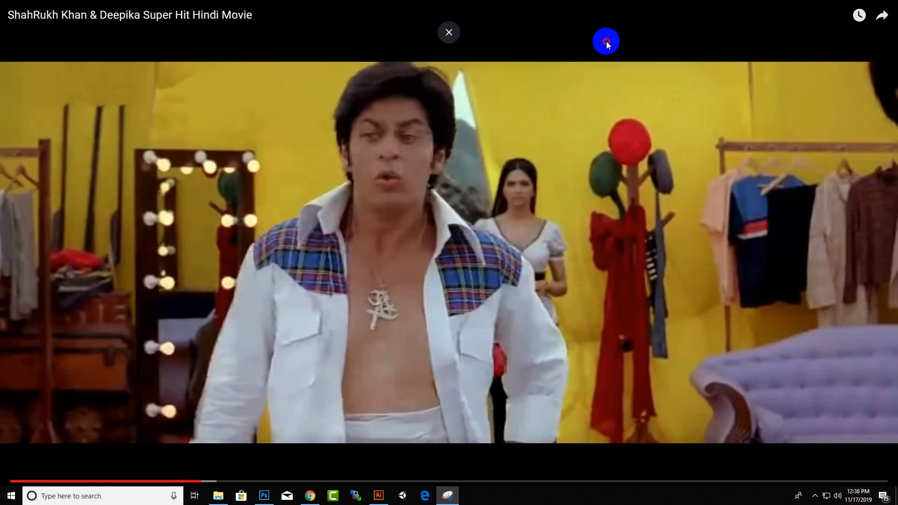
Step: Play the movie on to 35:38, pause it there and start a new snip in Snipping Tool
{"action": "left_click", "coordinate": [606, 41]}
{"action": "left_click", "coordinate": [535, 240]}
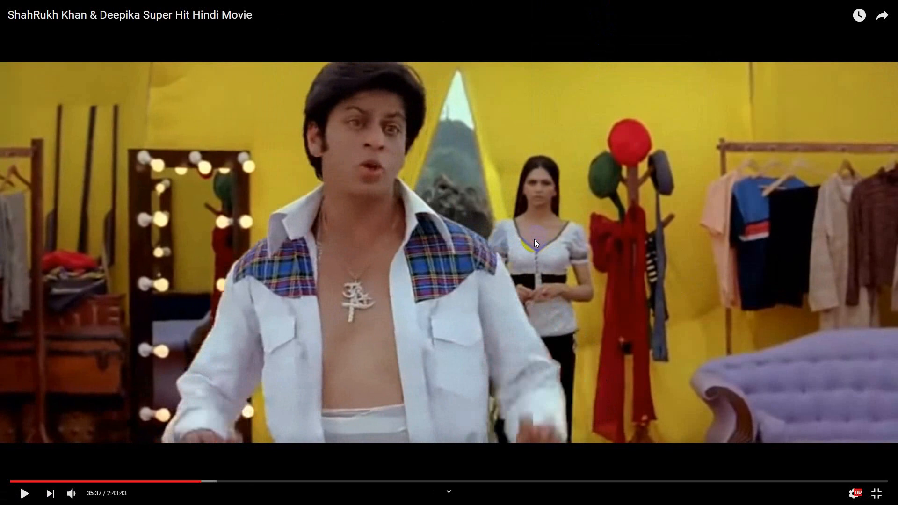
{"action": "left_click", "coordinate": [534, 239]}
{"action": "left_click", "coordinate": [535, 243]}
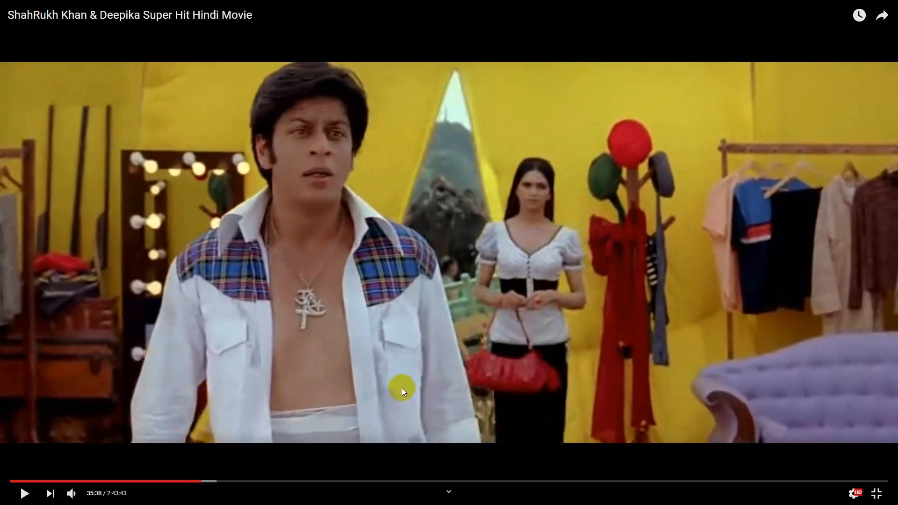
{"action": "key", "text": "alt+Tab"}
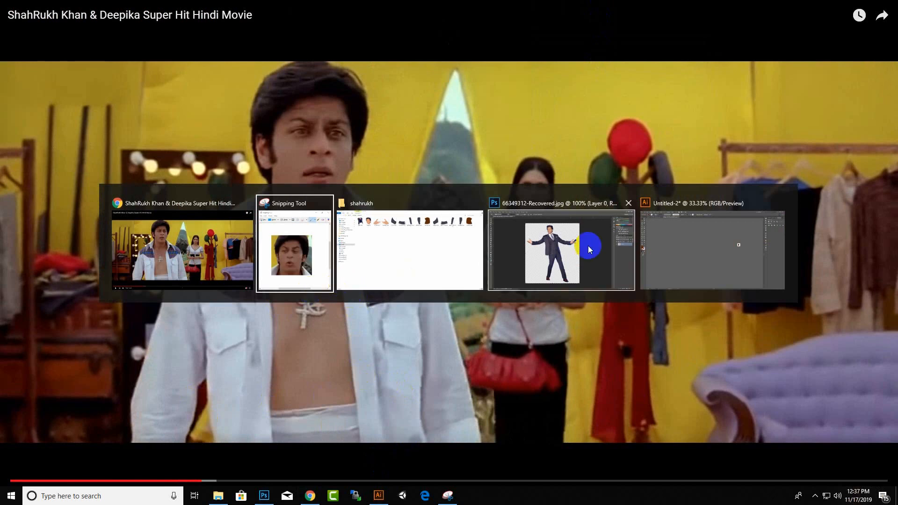
{"action": "left_click", "coordinate": [328, 248]}
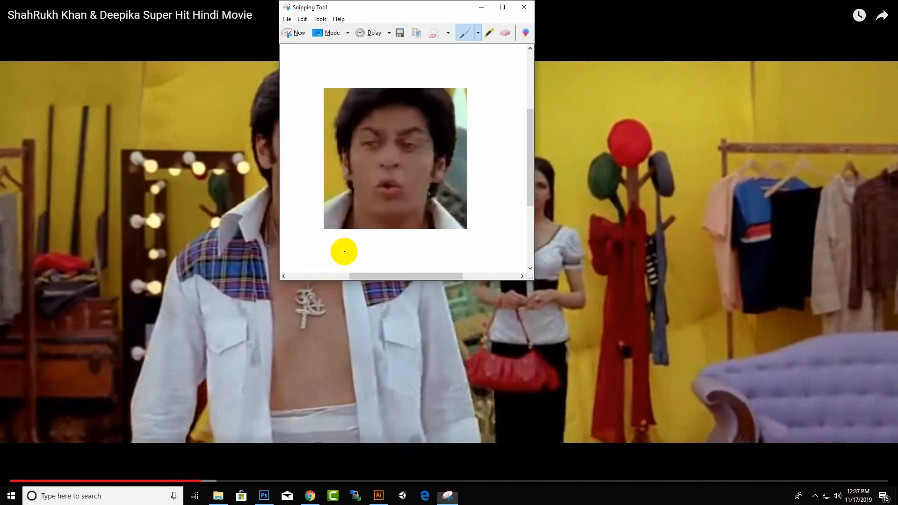
{"action": "left_click", "coordinate": [291, 35]}
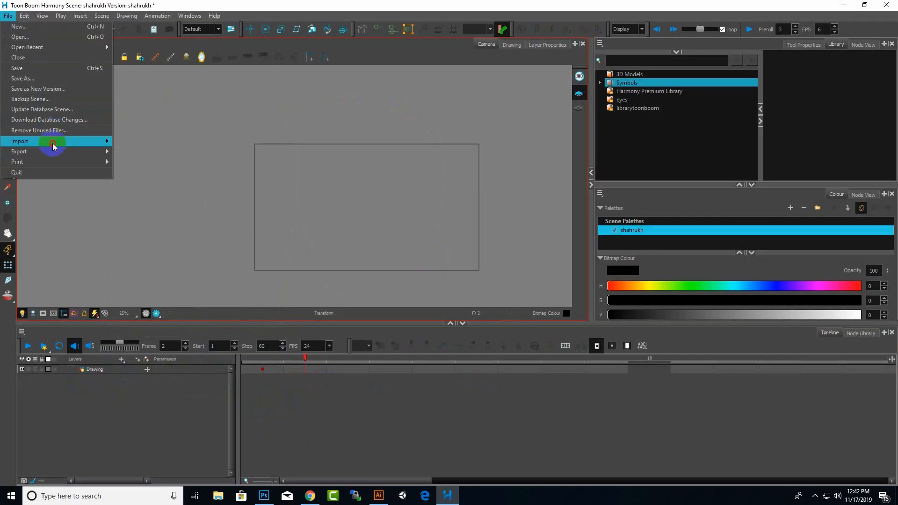
Step: In Toon Boom Harmony, import all the body-part PNGs as Toon Boom bitmap drawings, creating layers based on their filenames
{"action": "mouse_move", "coordinate": [50, 144]}
{"action": "left_click", "coordinate": [138, 142]}
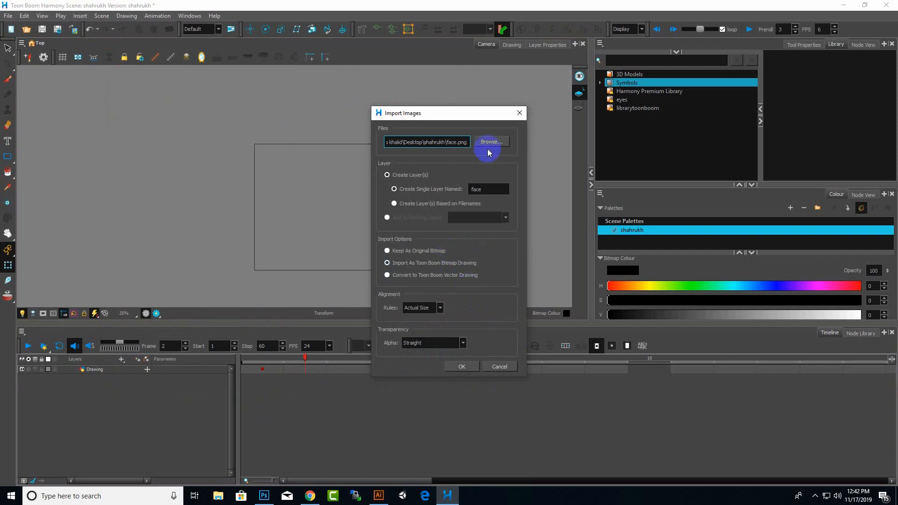
{"action": "left_click", "coordinate": [489, 146]}
{"action": "left_click_drag", "start_coordinate": [468, 297], "coordinate": [784, 173]}
{"action": "left_click", "coordinate": [739, 357]}
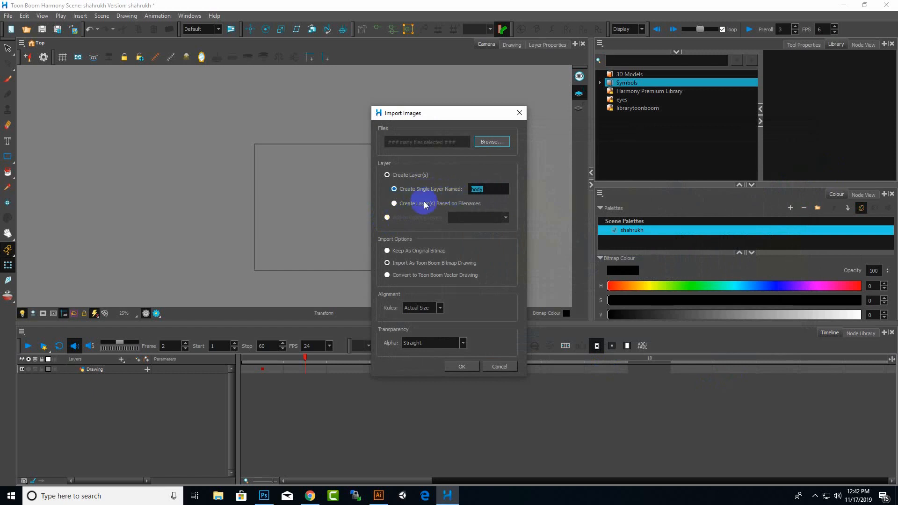
{"action": "left_click", "coordinate": [401, 206]}
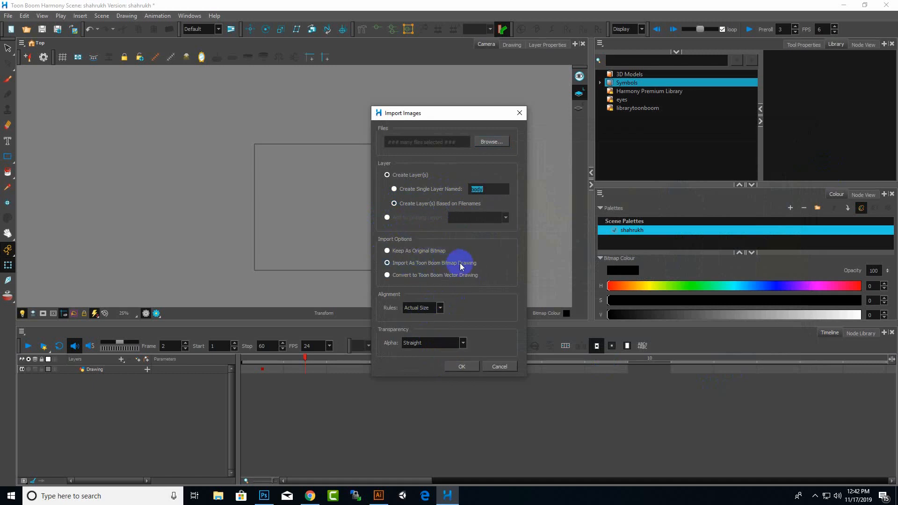
{"action": "left_click", "coordinate": [461, 367]}
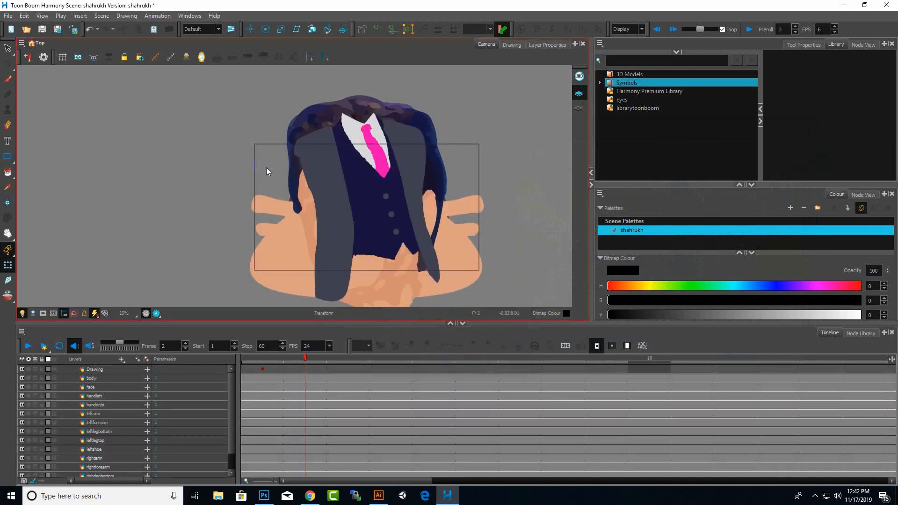
Step: Examine the imported body parts in the camera view and their layers in the timeline
{"action": "left_click", "coordinate": [390, 240]}
{"action": "left_click", "coordinate": [327, 268]}
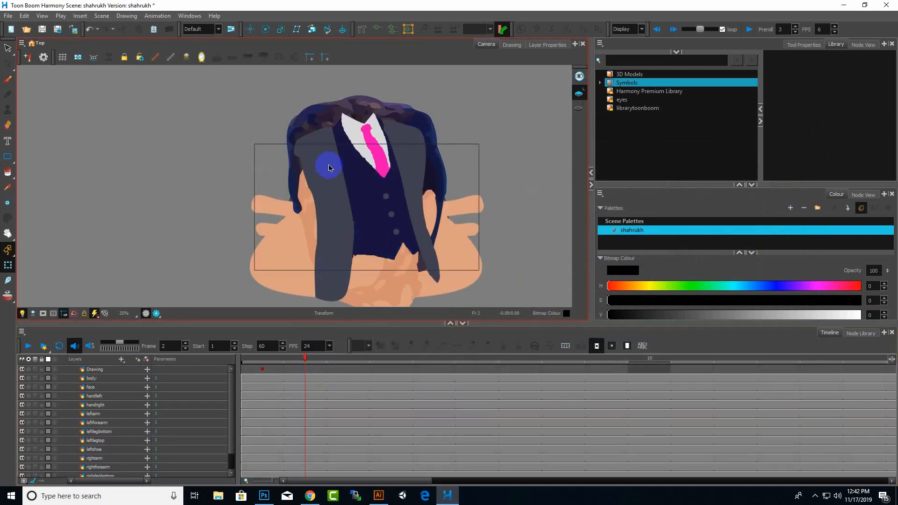
{"action": "scroll", "coordinate": [329, 166], "scroll_direction": "down", "scroll_amount": 3}
{"action": "scroll", "coordinate": [383, 365], "scroll_direction": "down", "scroll_amount": 2}
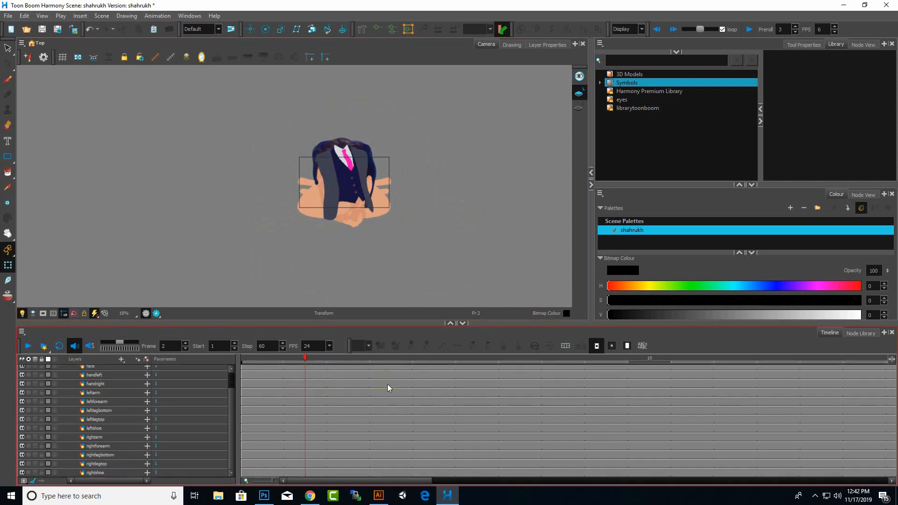
{"action": "scroll", "coordinate": [384, 179], "scroll_direction": "down", "scroll_amount": 2}
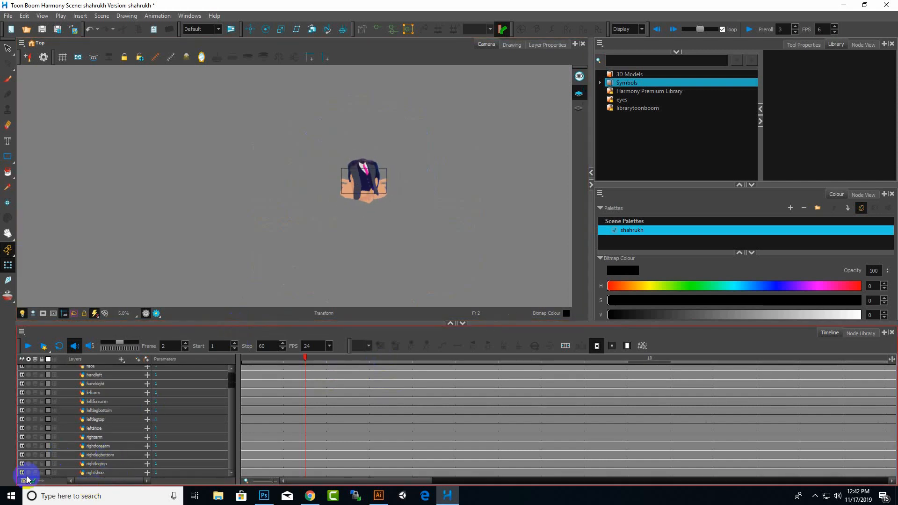
Step: Move the face layer's rotation pivot down from the middle of the face to the base of the neck
{"action": "scroll", "coordinate": [108, 446], "scroll_direction": "down", "scroll_amount": 10}
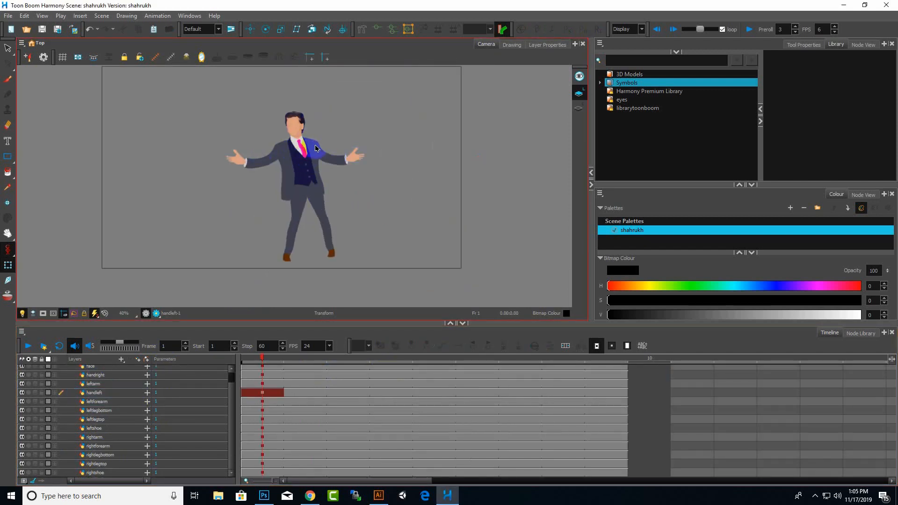
{"action": "scroll", "coordinate": [318, 147], "scroll_direction": "up", "scroll_amount": 3}
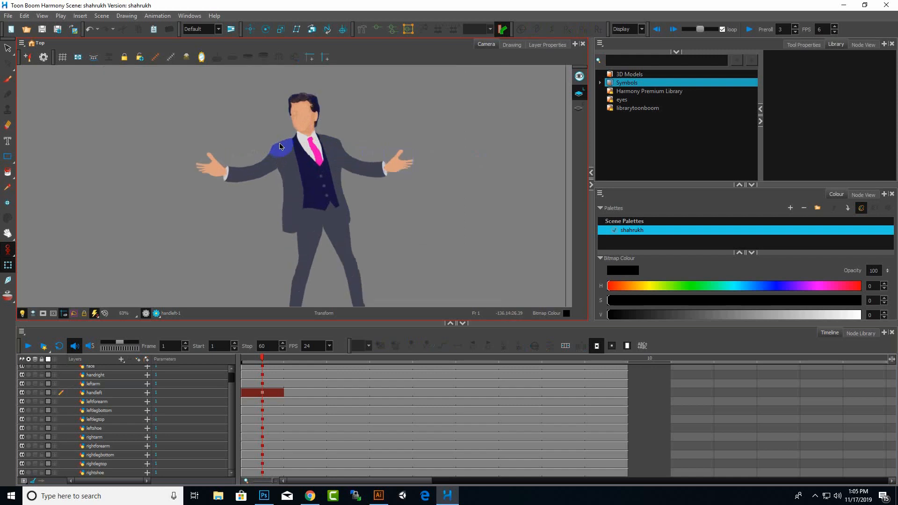
{"action": "left_click", "coordinate": [326, 140]}
{"action": "scroll", "coordinate": [326, 118], "scroll_direction": "up", "scroll_amount": 1}
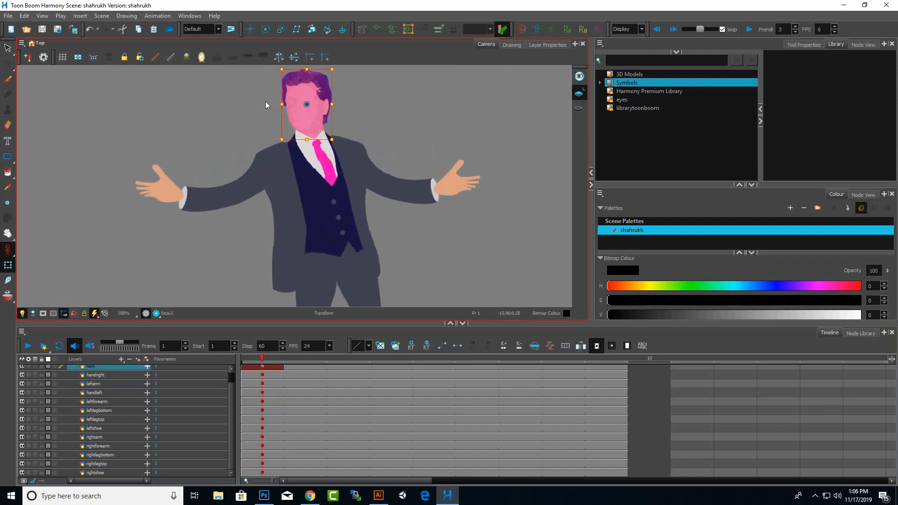
{"action": "left_click", "coordinate": [265, 30]}
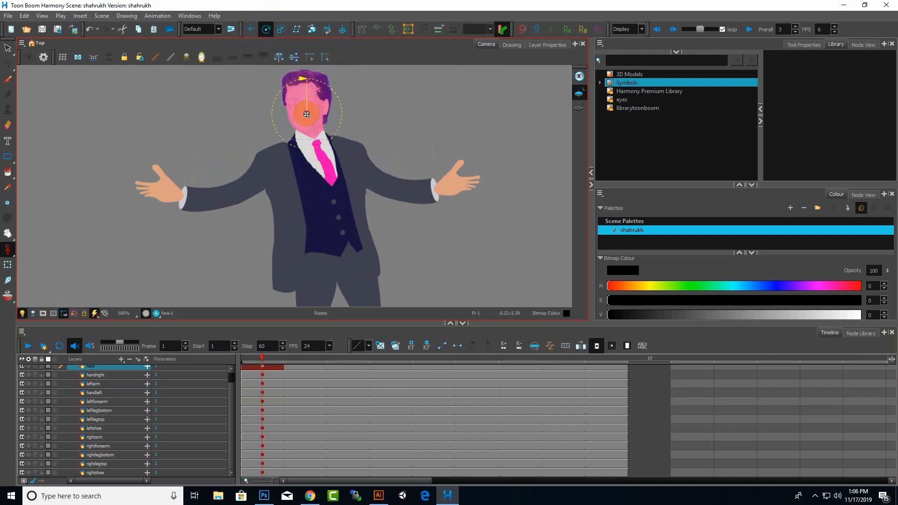
{"action": "left_click_drag", "start_coordinate": [307, 114], "coordinate": [313, 136]}
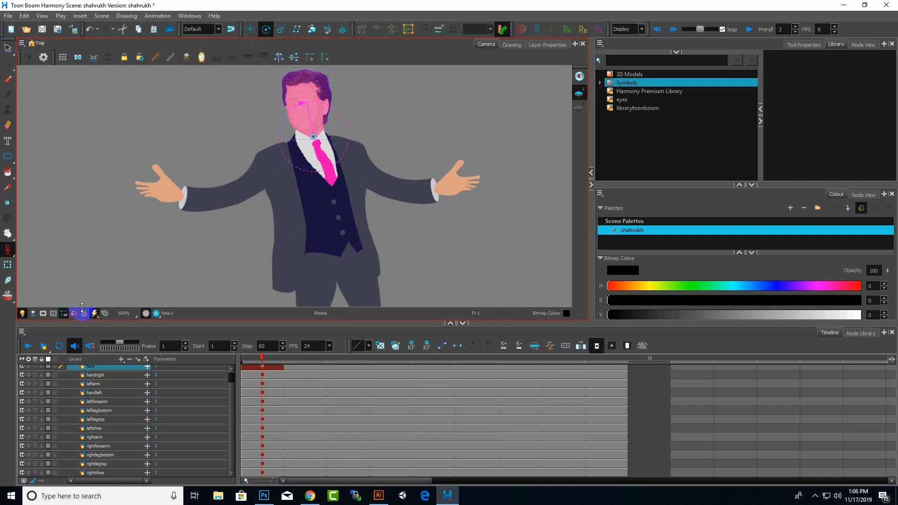
{"action": "left_click", "coordinate": [100, 374]}
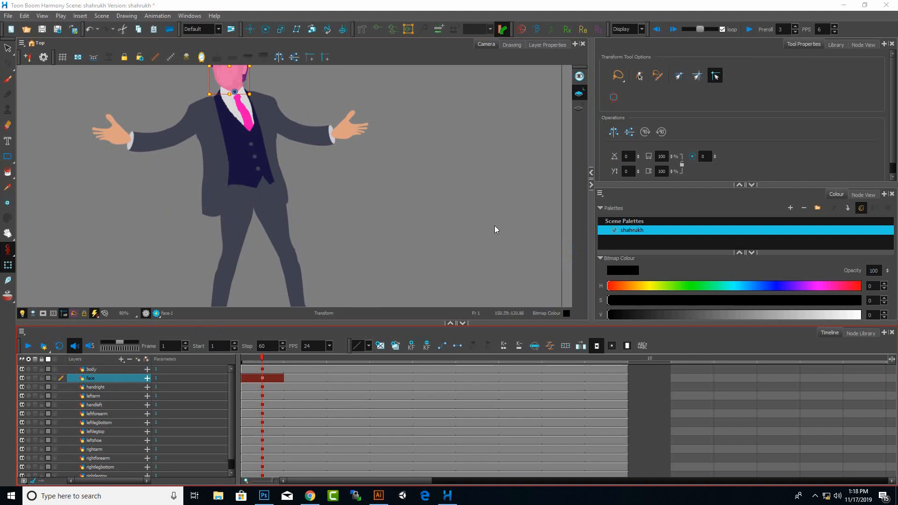
Step: Rig the body layer with a bone chain running up from the waist through the chest to the collar, and collapse its deformation group
{"action": "scroll", "coordinate": [495, 230], "scroll_direction": "down", "scroll_amount": 3}
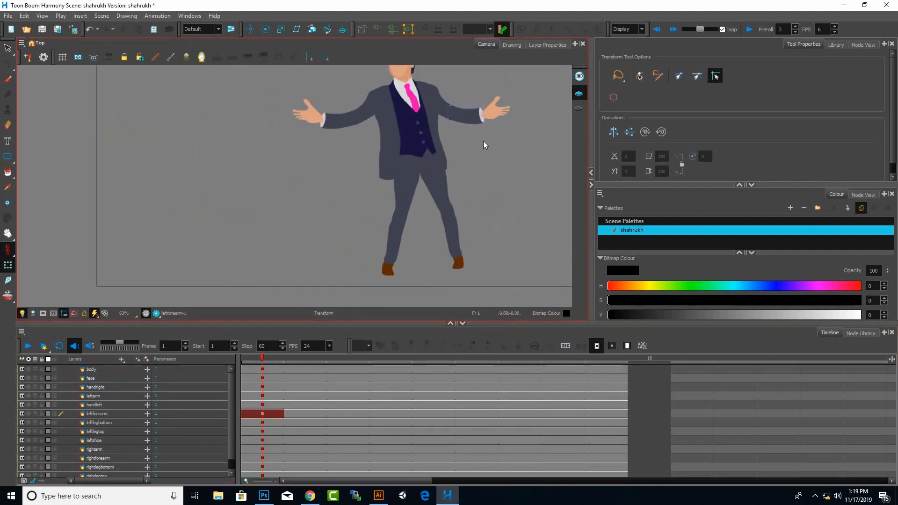
{"action": "scroll", "coordinate": [484, 144], "scroll_direction": "down", "scroll_amount": 1}
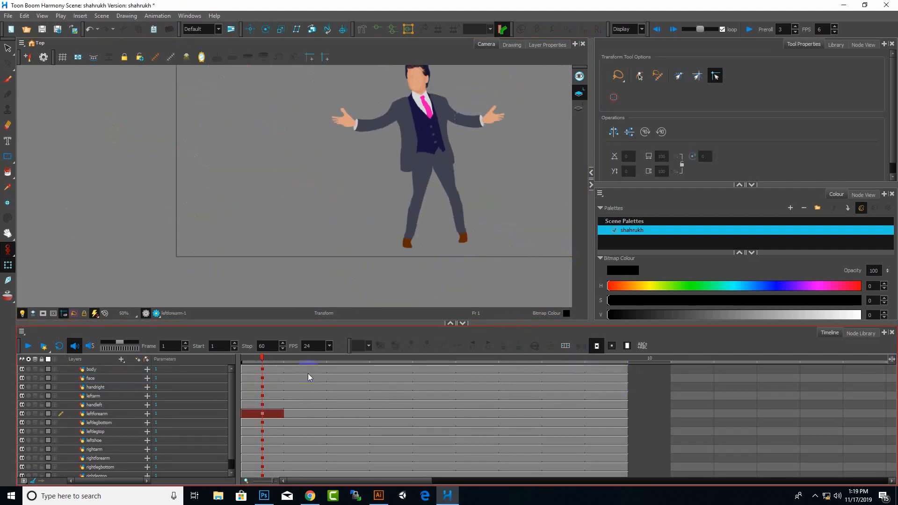
{"action": "left_click", "coordinate": [100, 370]}
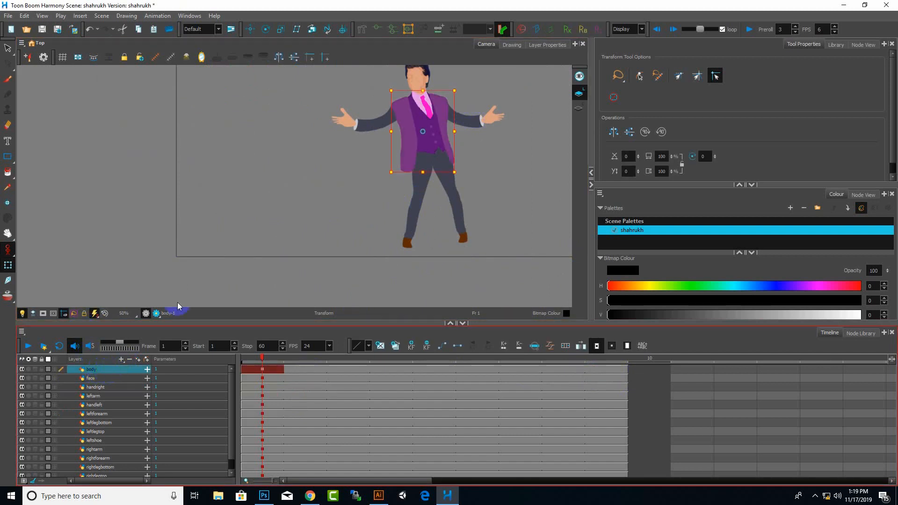
{"action": "left_click", "coordinate": [366, 31]}
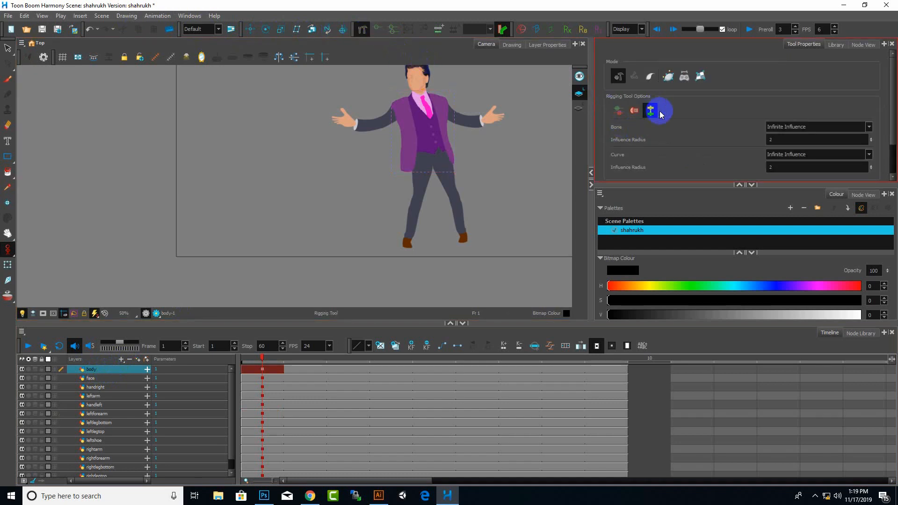
{"action": "scroll", "coordinate": [423, 97], "scroll_direction": "up", "scroll_amount": 3}
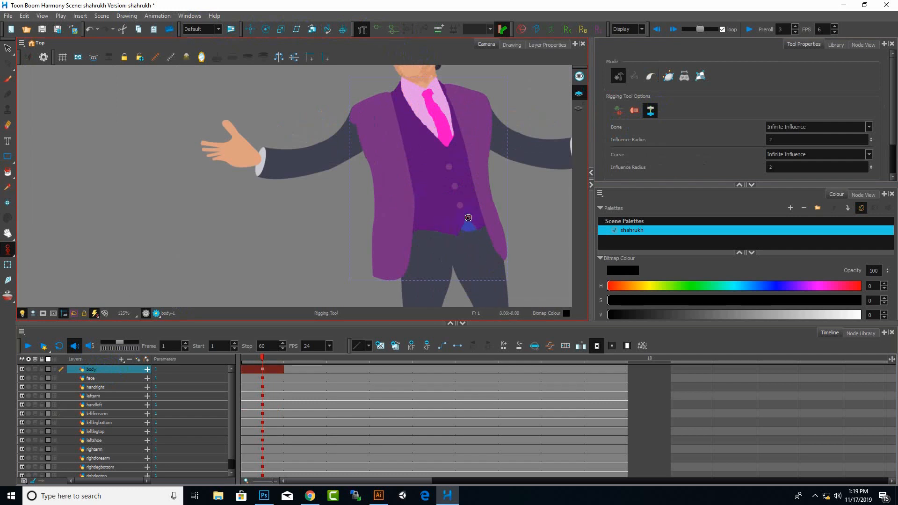
{"action": "left_click_drag", "start_coordinate": [454, 179], "coordinate": [468, 218]}
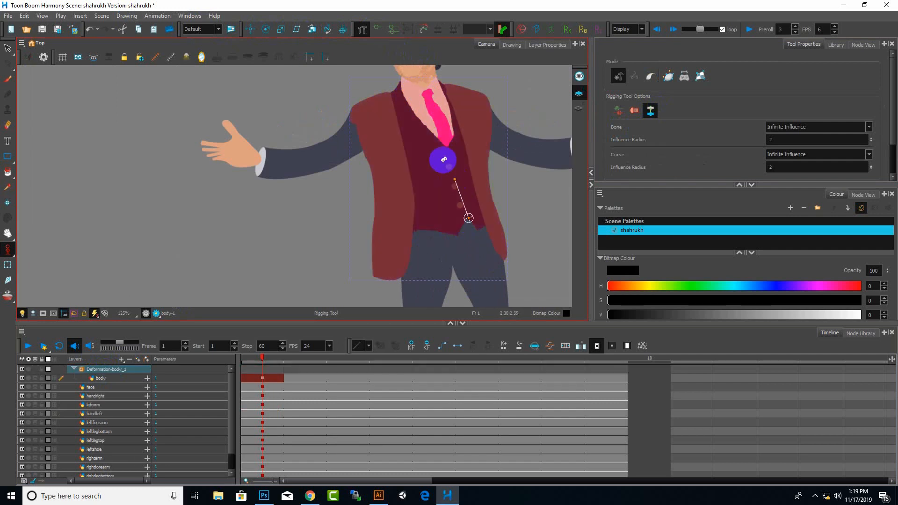
{"action": "left_click", "coordinate": [439, 126]}
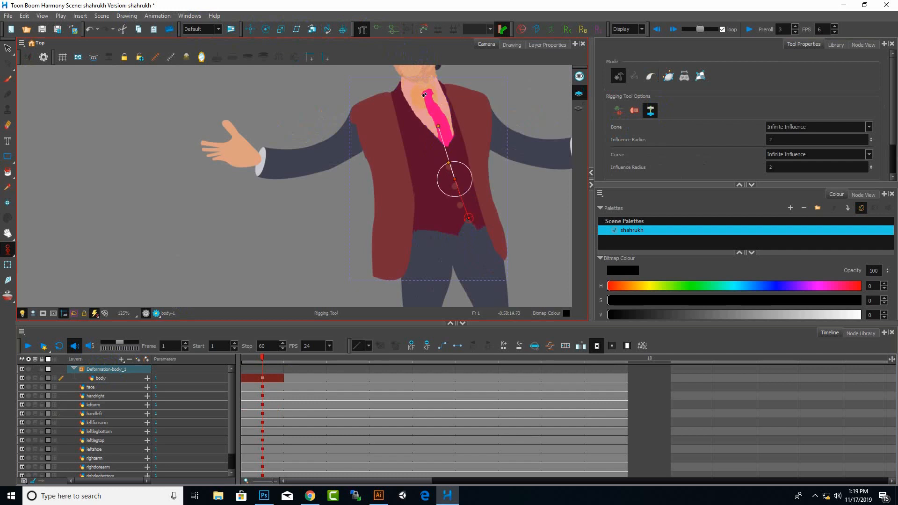
{"action": "left_click", "coordinate": [424, 88]}
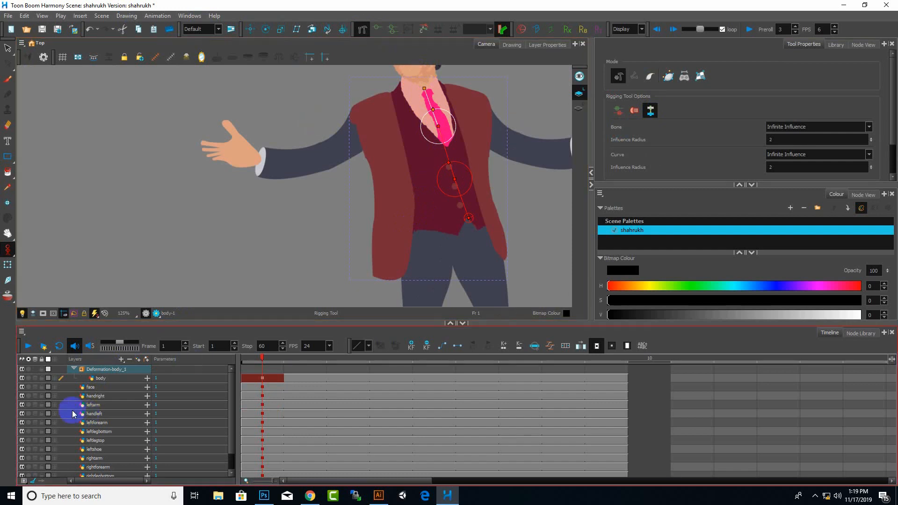
{"action": "left_click", "coordinate": [74, 371]}
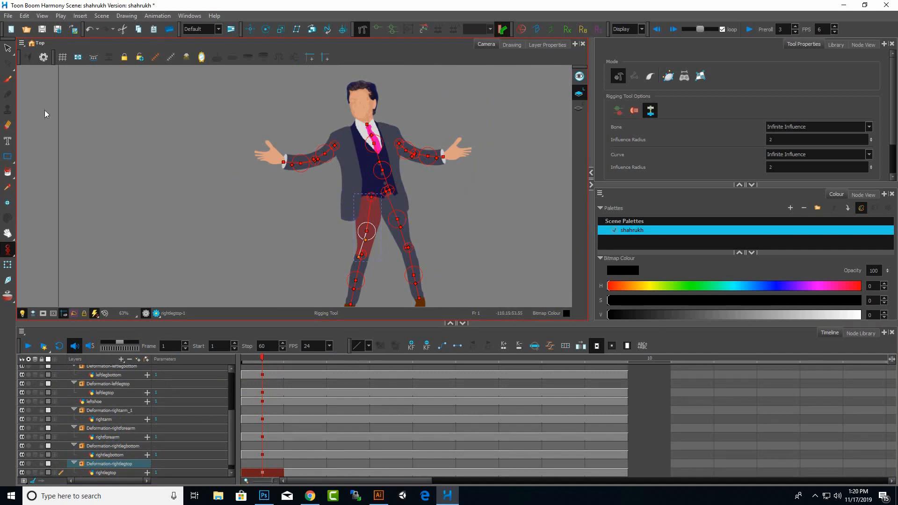
Step: Rotate the lower bone of the upper right leg slightly with the Transform tool
{"action": "left_click", "coordinate": [7, 264]}
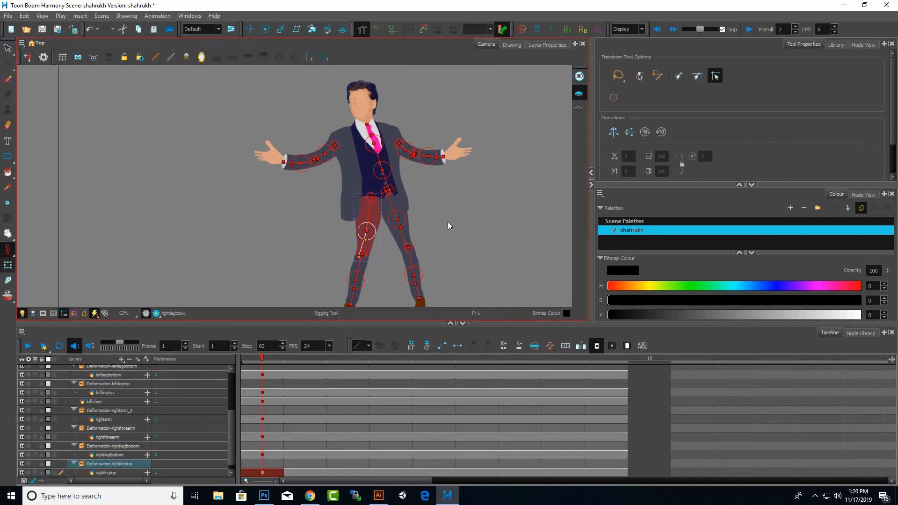
{"action": "scroll", "coordinate": [367, 243], "scroll_direction": "up", "scroll_amount": 2}
{"action": "scroll", "coordinate": [393, 266], "scroll_direction": "down", "scroll_amount": 5}
{"action": "scroll", "coordinate": [403, 262], "scroll_direction": "up", "scroll_amount": 7}
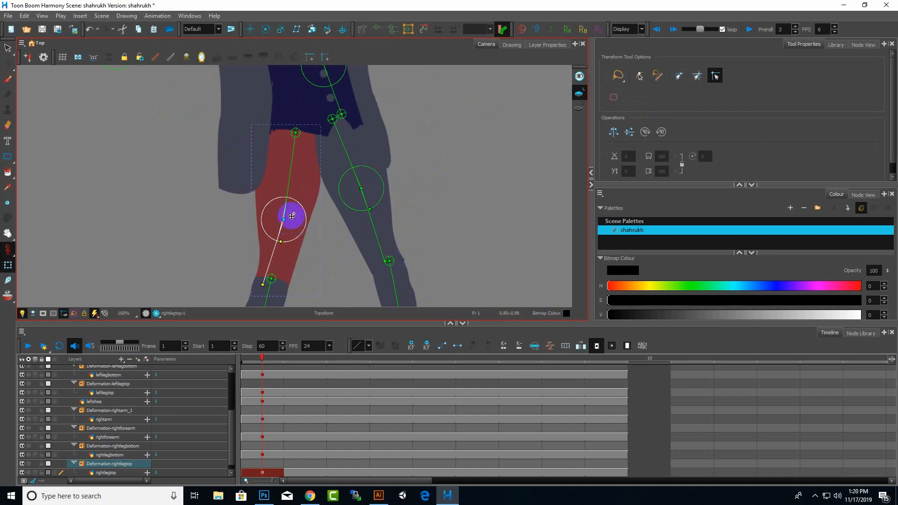
{"action": "left_click_drag", "start_coordinate": [285, 210], "coordinate": [283, 251]}
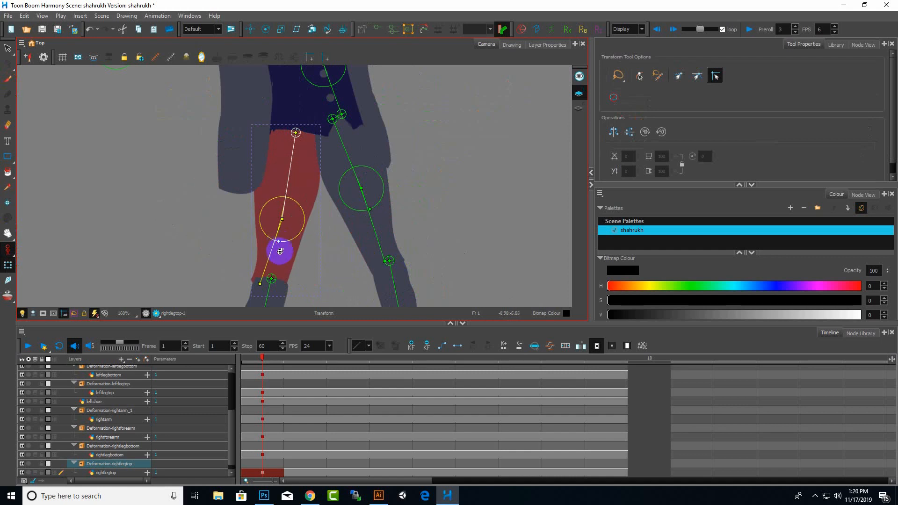
{"action": "scroll", "coordinate": [343, 240], "scroll_direction": "down", "scroll_amount": 1}
{"action": "scroll", "coordinate": [343, 240], "scroll_direction": "down", "scroll_amount": 3}
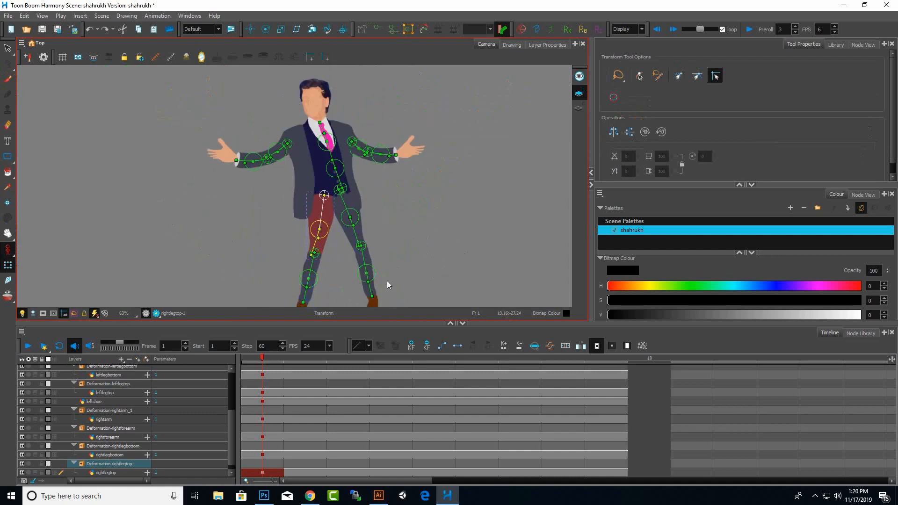
Step: Collapse the Deformation-rightlegbottom group and add a Kinematic Output above it
{"action": "scroll", "coordinate": [440, 186], "scroll_direction": "down", "scroll_amount": 2}
{"action": "scroll", "coordinate": [318, 270], "scroll_direction": "up", "scroll_amount": 3}
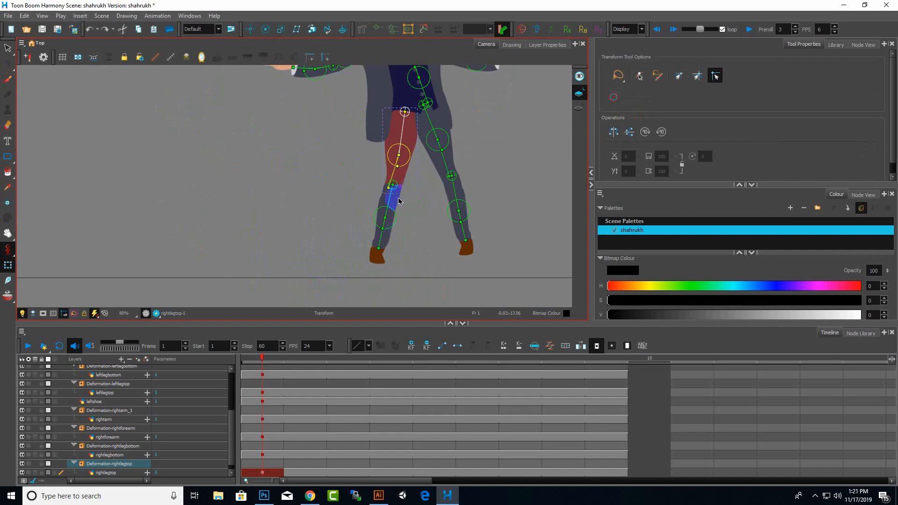
{"action": "left_click", "coordinate": [392, 203]}
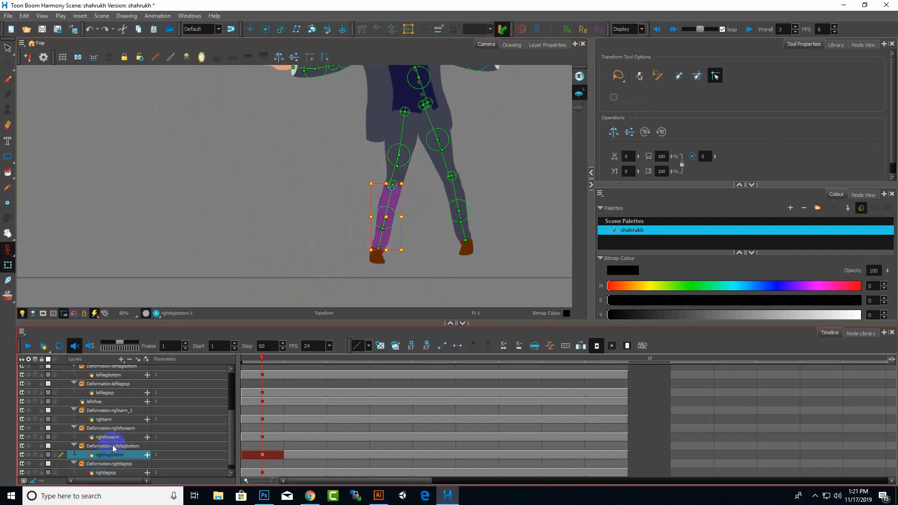
{"action": "left_click", "coordinate": [167, 448]}
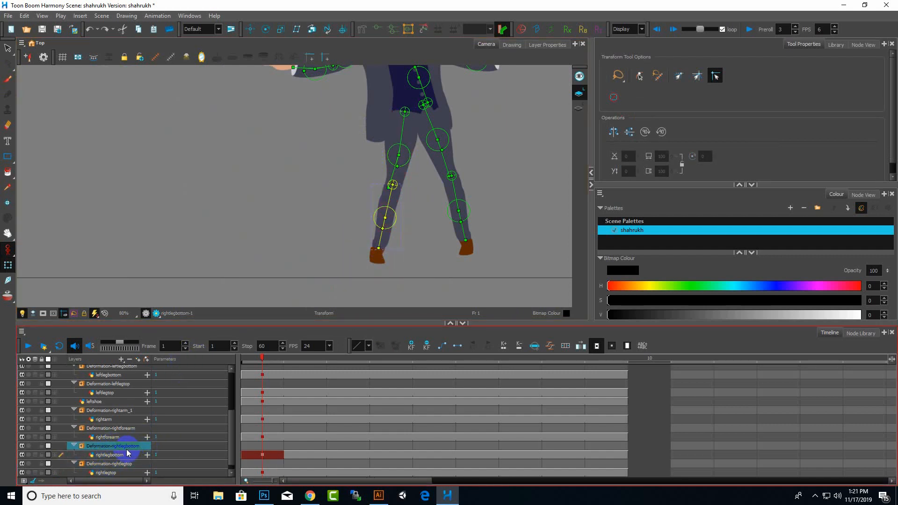
{"action": "left_click", "coordinate": [74, 446]}
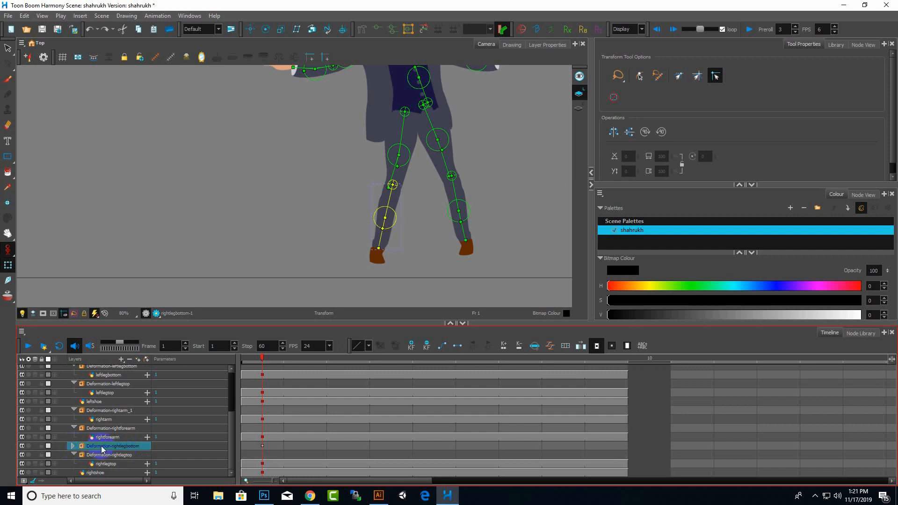
{"action": "left_click", "coordinate": [121, 360]}
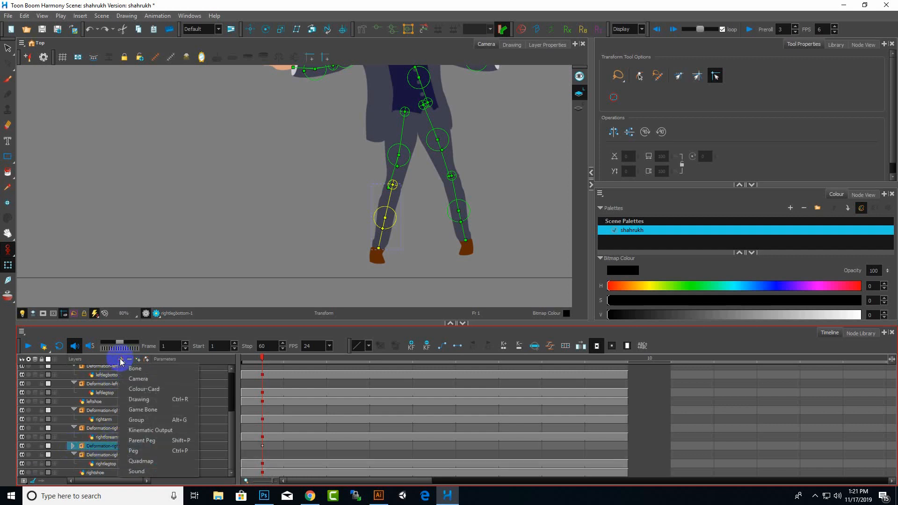
{"action": "left_click", "coordinate": [163, 430]}
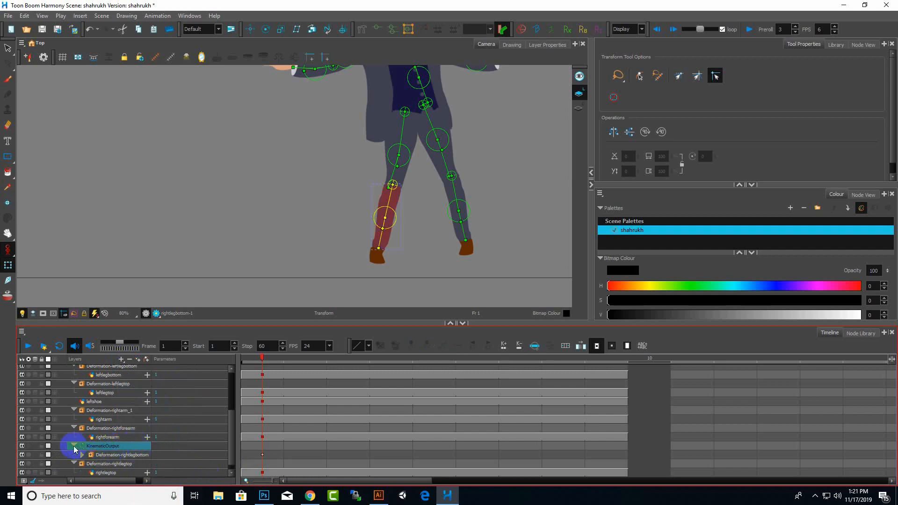
Step: Parent the lower right leg's Kinematic Output to Deformation-rightlegtop and test the link by moving the upper leg's bone
{"action": "left_click_drag", "start_coordinate": [122, 438], "coordinate": [72, 446]}
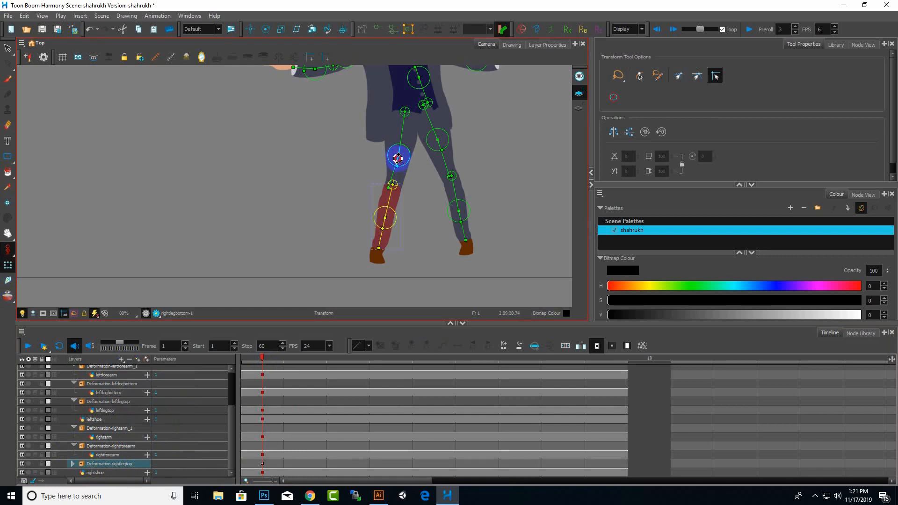
{"action": "left_click_drag", "start_coordinate": [399, 158], "coordinate": [381, 215]}
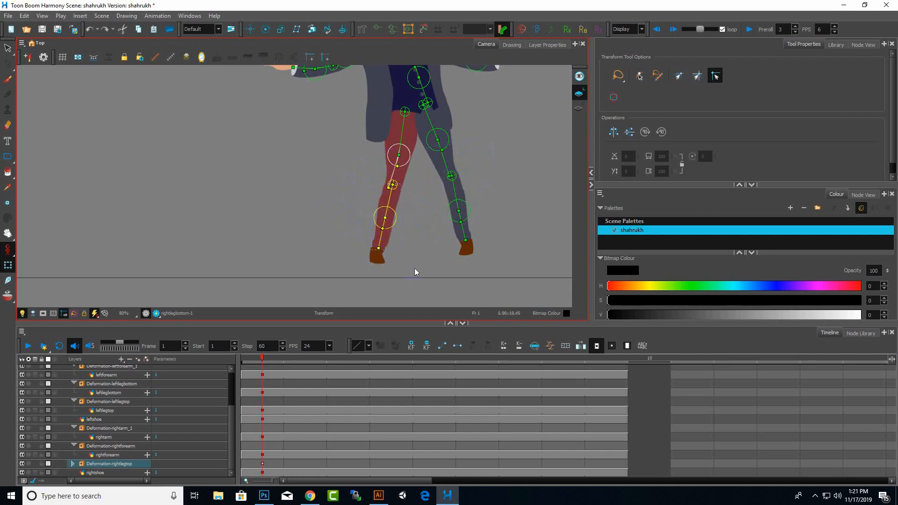
{"action": "left_click", "coordinate": [321, 366]}
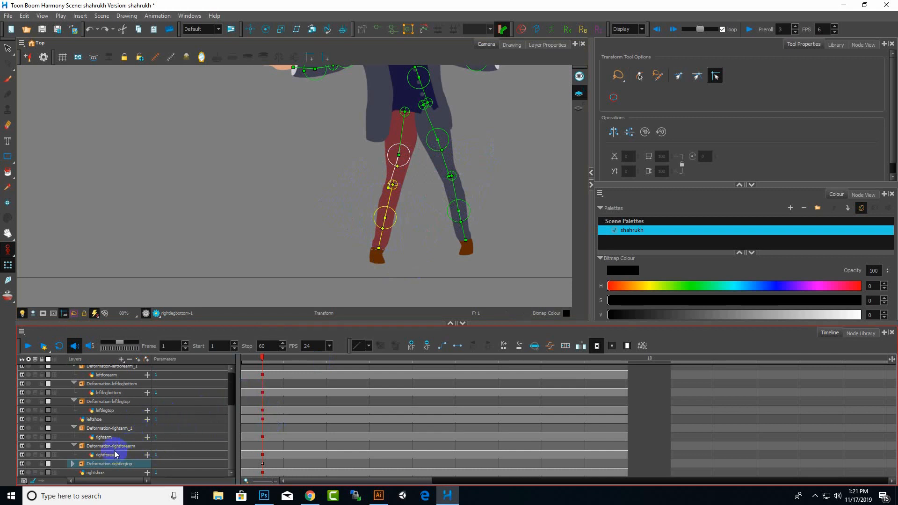
Step: Add a Kinematic Output to Deformation-rightforearm, parent it to Deformation-rightarm_1 and collapse that group
{"action": "left_click", "coordinate": [126, 447]}
{"action": "scroll", "coordinate": [350, 201], "scroll_direction": "down", "scroll_amount": 4}
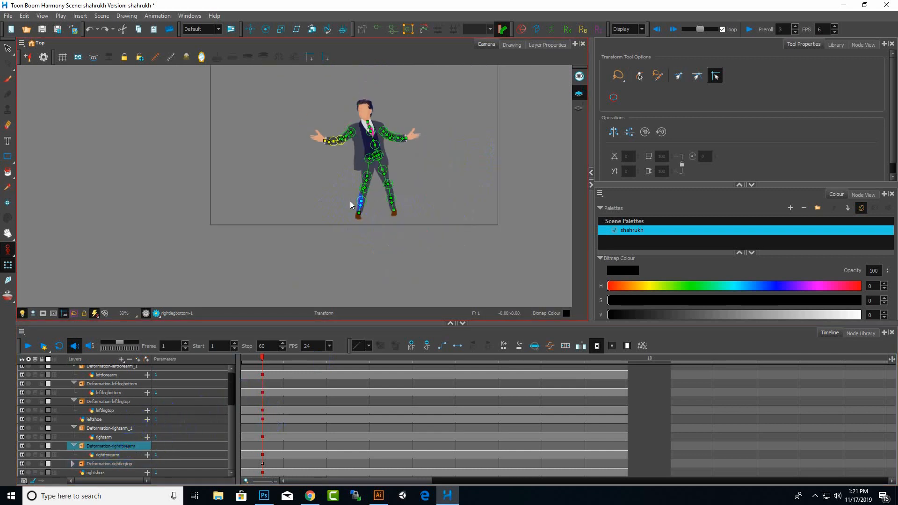
{"action": "scroll", "coordinate": [350, 126], "scroll_direction": "up", "scroll_amount": 6}
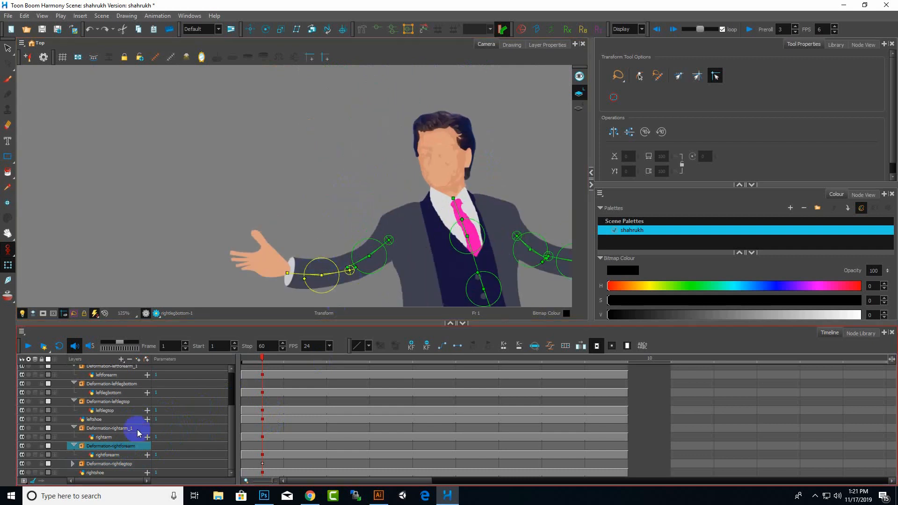
{"action": "left_click", "coordinate": [120, 362]}
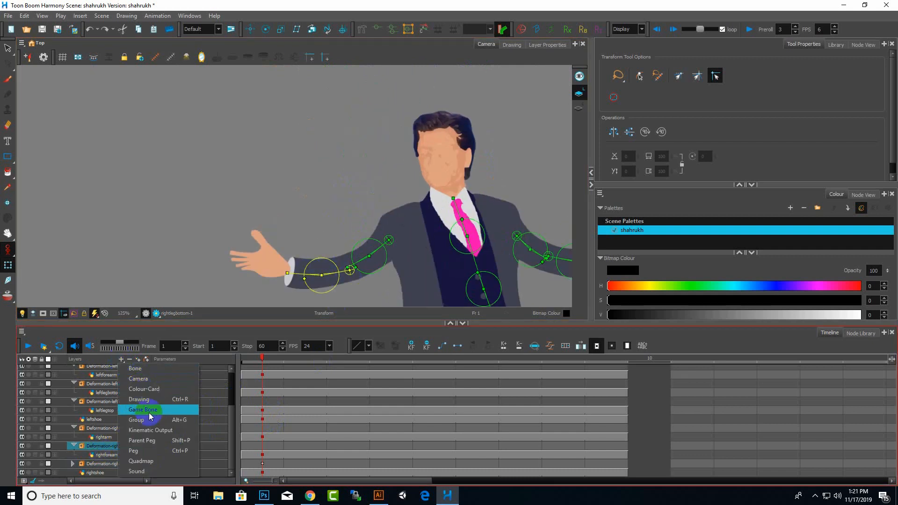
{"action": "left_click", "coordinate": [136, 428]}
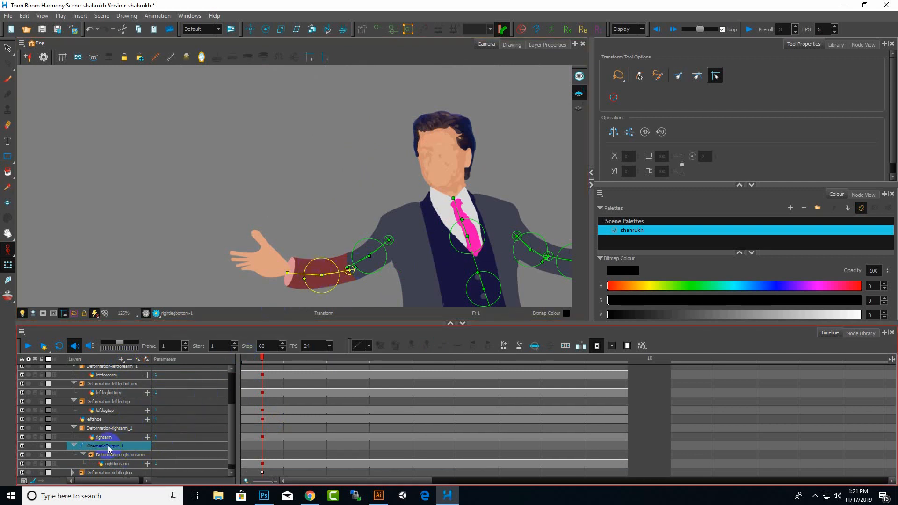
{"action": "left_click_drag", "start_coordinate": [109, 447], "coordinate": [112, 434]}
{"action": "left_click", "coordinate": [72, 429]}
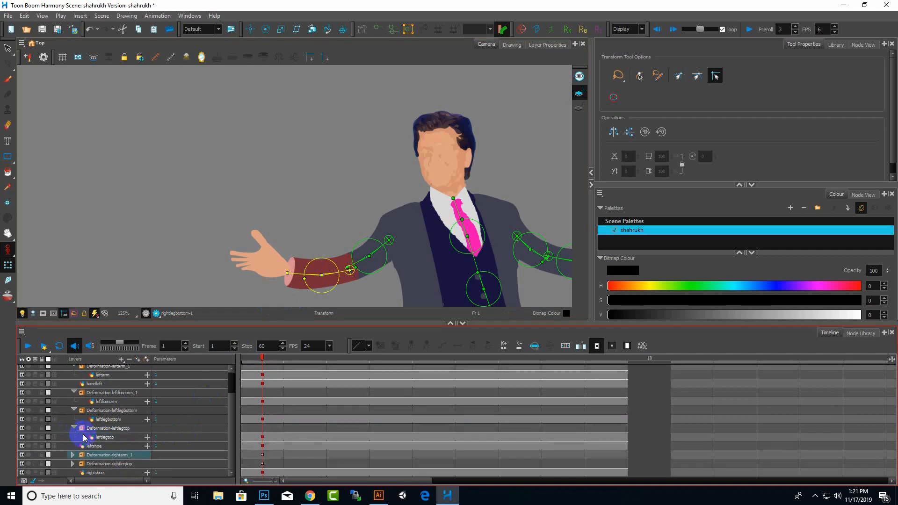
Step: Add a Kinematic Output above Deformation-leftlegbottom, parent it to Deformation-leftlegtop and collapse that group
{"action": "left_click", "coordinate": [125, 429]}
{"action": "left_click", "coordinate": [121, 411]}
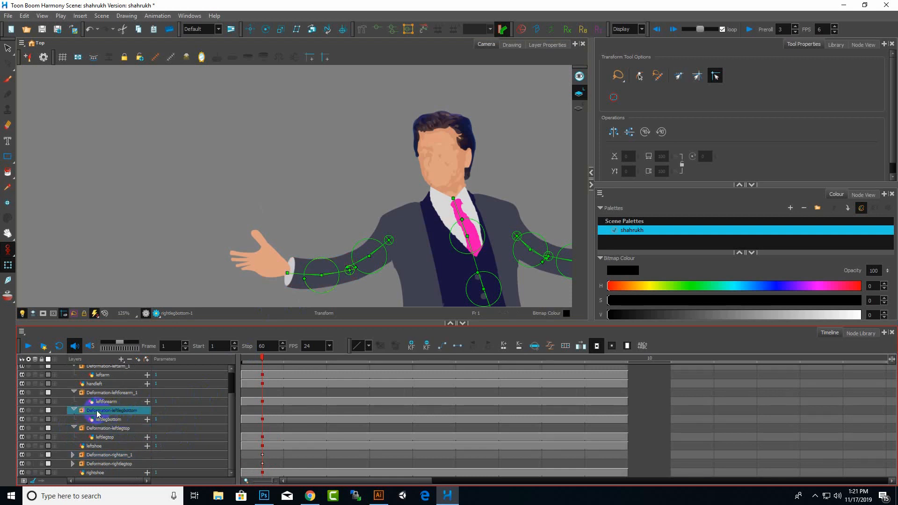
{"action": "scroll", "coordinate": [402, 250], "scroll_direction": "down", "scroll_amount": 4}
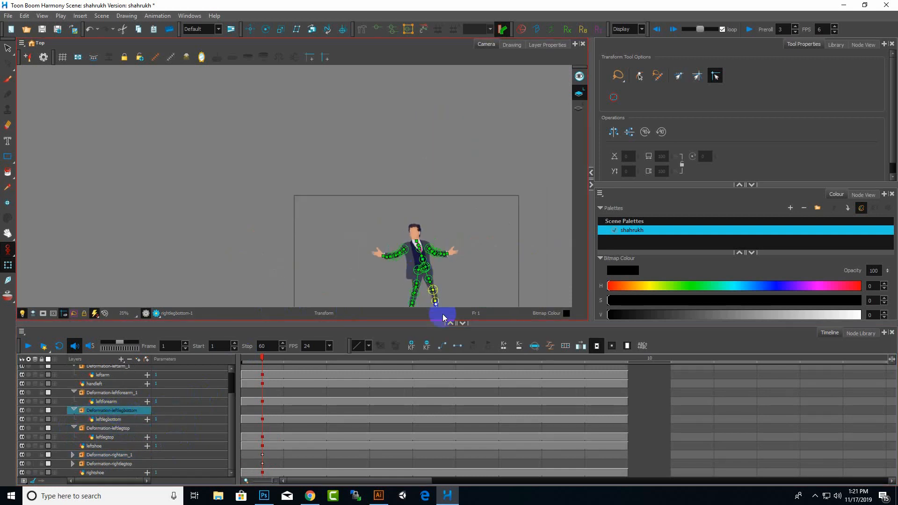
{"action": "scroll", "coordinate": [446, 307], "scroll_direction": "up", "scroll_amount": 1}
{"action": "left_click", "coordinate": [122, 359]}
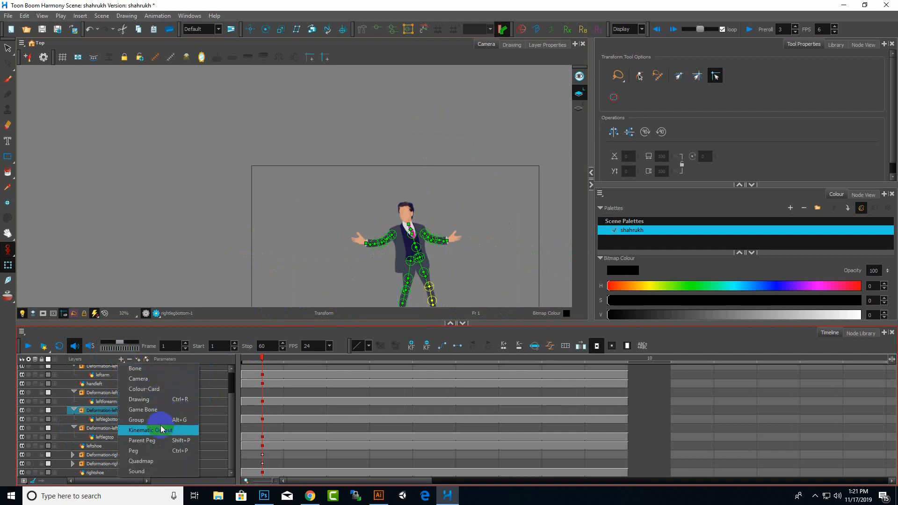
{"action": "left_click", "coordinate": [162, 429]}
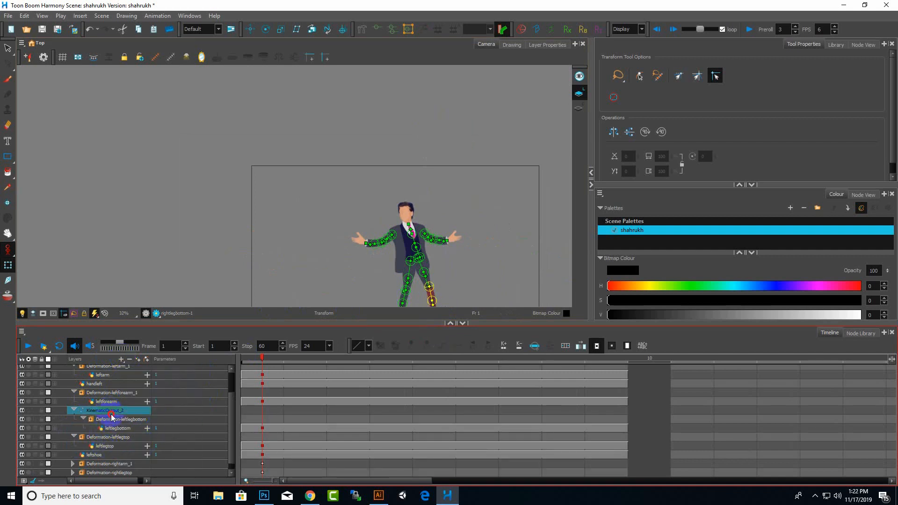
{"action": "left_click_drag", "start_coordinate": [113, 417], "coordinate": [117, 441]}
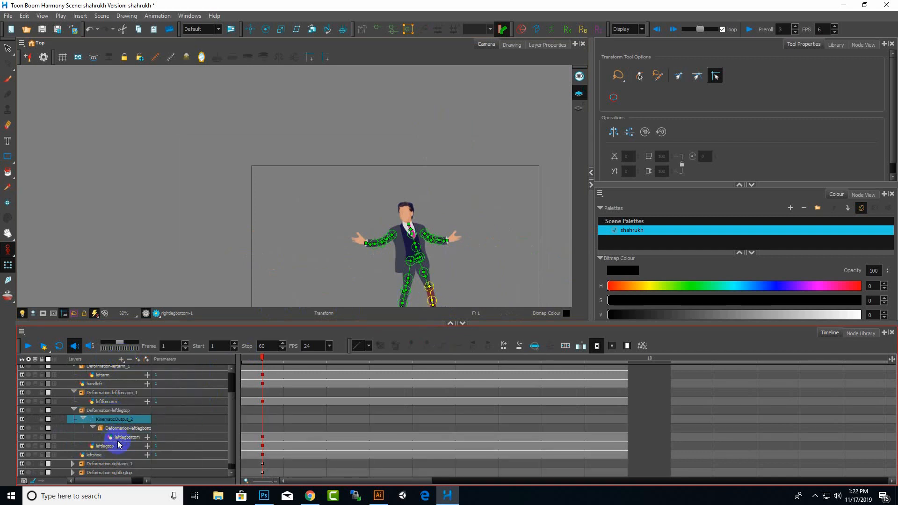
{"action": "left_click", "coordinate": [74, 411]}
Step: Add a Kinematic Output above Deformation-leftforearm_1, parent it to Deformation-leftarm_1 and collapse that group
{"action": "scroll", "coordinate": [390, 273], "scroll_direction": "down", "scroll_amount": 3}
{"action": "scroll", "coordinate": [424, 273], "scroll_direction": "up", "scroll_amount": 6}
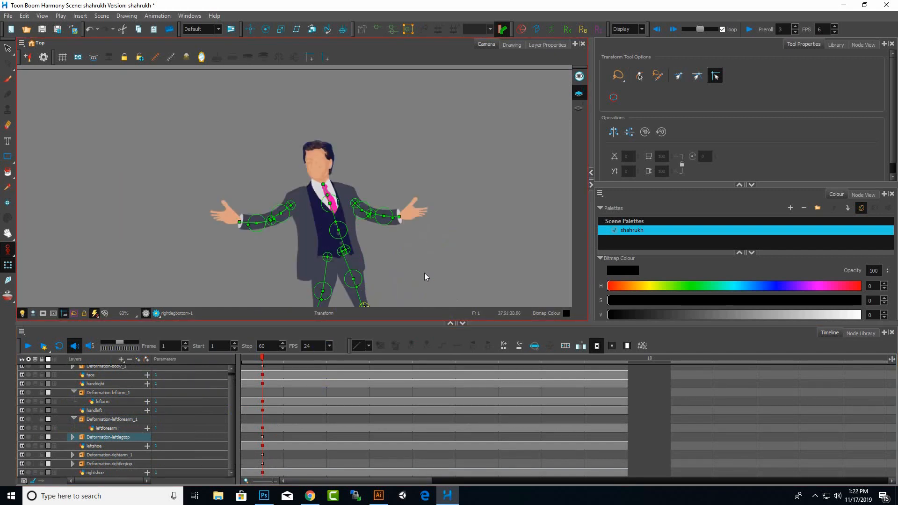
{"action": "scroll", "coordinate": [369, 185], "scroll_direction": "up", "scroll_amount": 2}
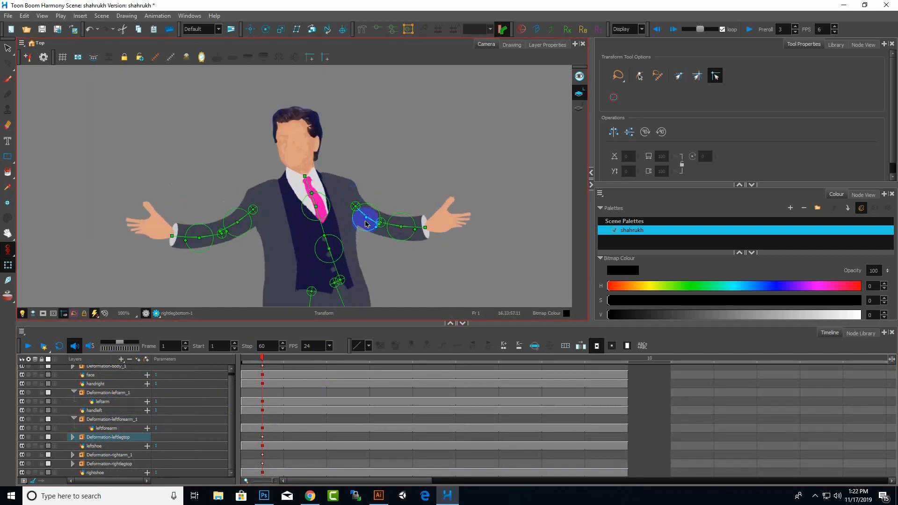
{"action": "left_click", "coordinate": [114, 420]}
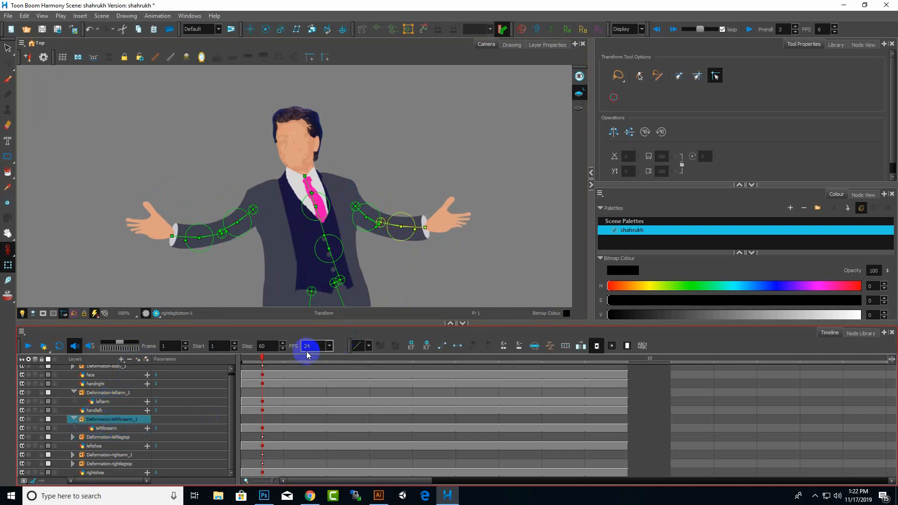
{"action": "left_click", "coordinate": [122, 359]}
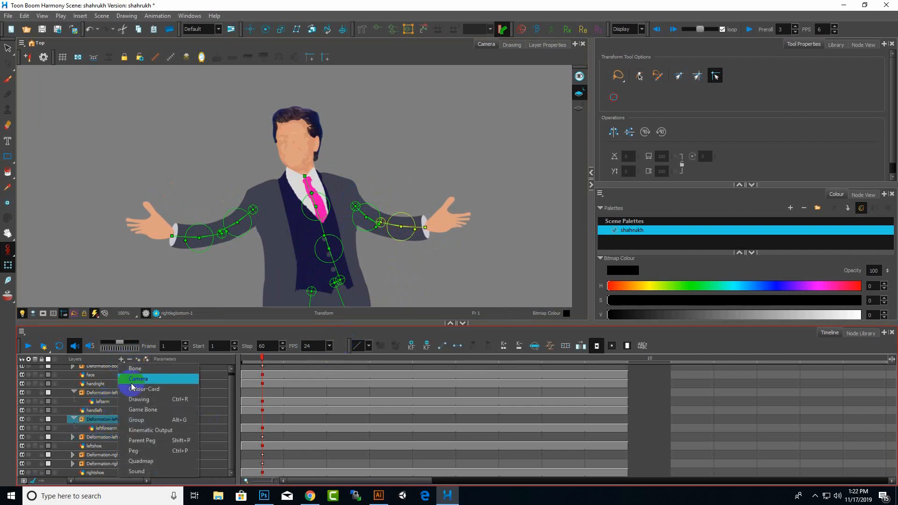
{"action": "left_click", "coordinate": [143, 430]}
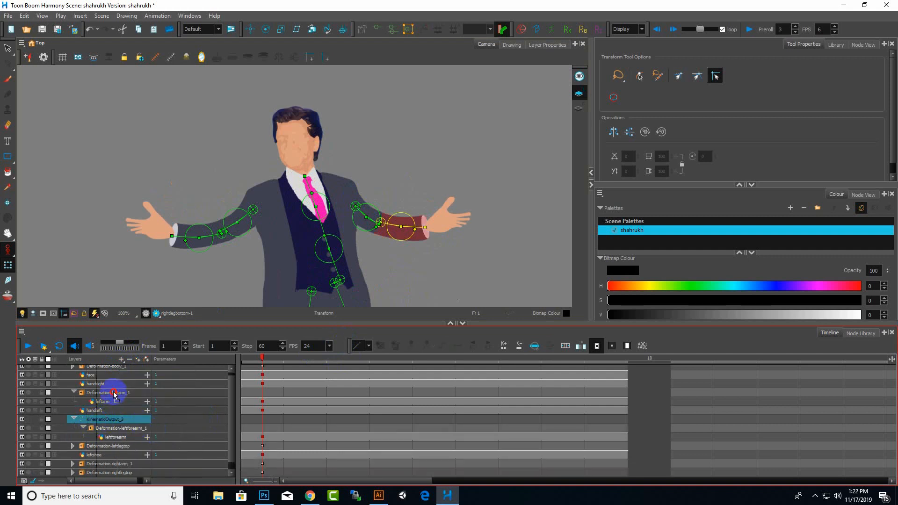
{"action": "left_click_drag", "start_coordinate": [114, 395], "coordinate": [115, 395]}
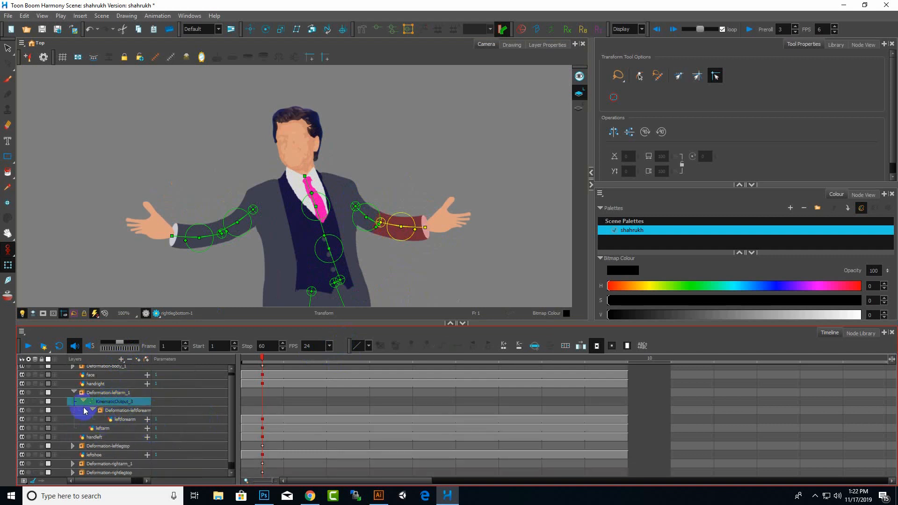
{"action": "left_click", "coordinate": [74, 393]}
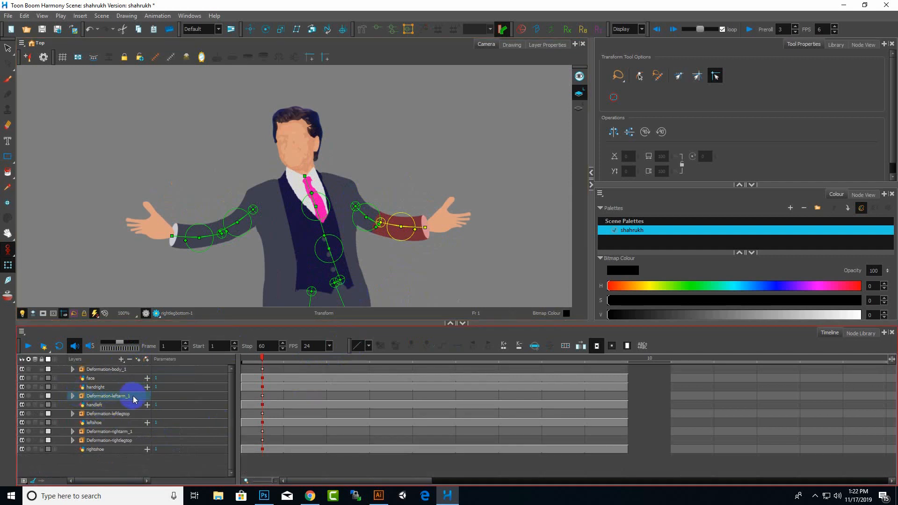
Step: Test the torso rig by rotating the body's lower bone, and undo the rotation
{"action": "scroll", "coordinate": [390, 240], "scroll_direction": "down", "scroll_amount": 2}
{"action": "scroll", "coordinate": [345, 285], "scroll_direction": "up", "scroll_amount": 1}
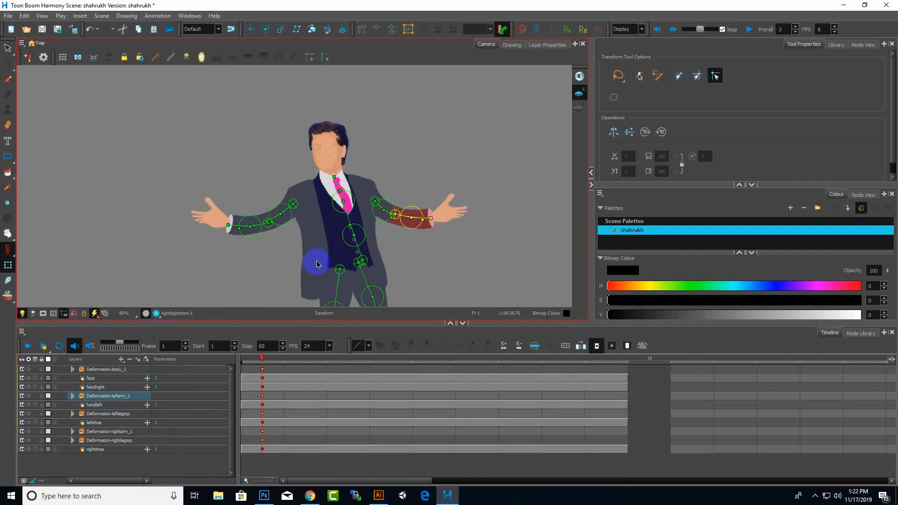
{"action": "scroll", "coordinate": [317, 265], "scroll_direction": "down", "scroll_amount": 2}
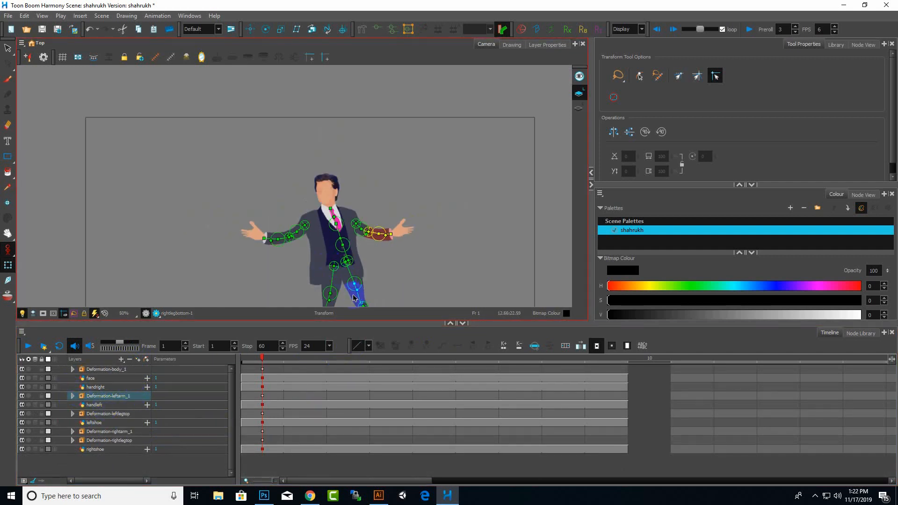
{"action": "scroll", "coordinate": [332, 216], "scroll_direction": "down", "scroll_amount": 2}
{"action": "scroll", "coordinate": [331, 216], "scroll_direction": "up", "scroll_amount": 1}
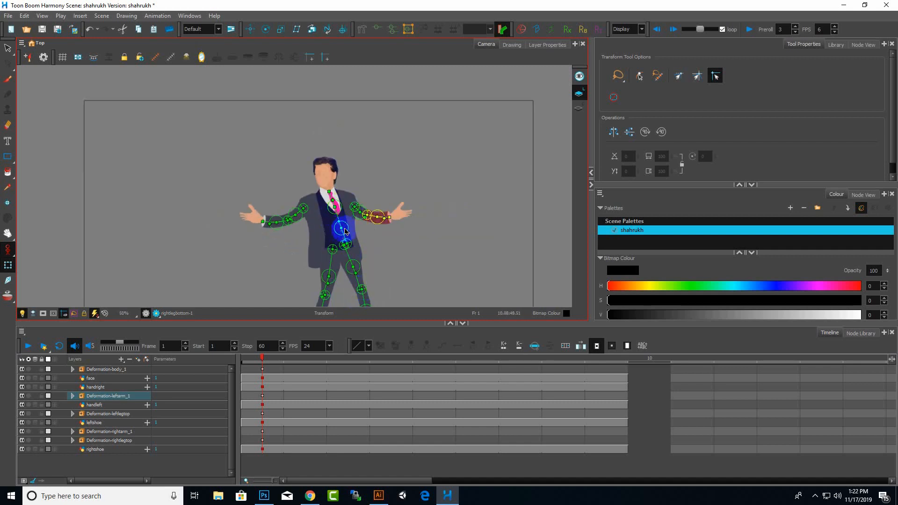
{"action": "scroll", "coordinate": [345, 231], "scroll_direction": "up", "scroll_amount": 3}
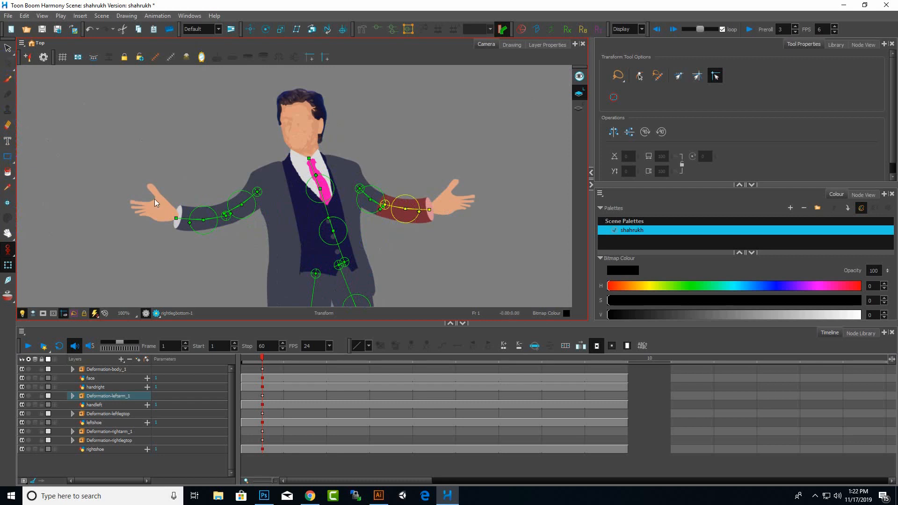
{"action": "left_click", "coordinate": [337, 243]}
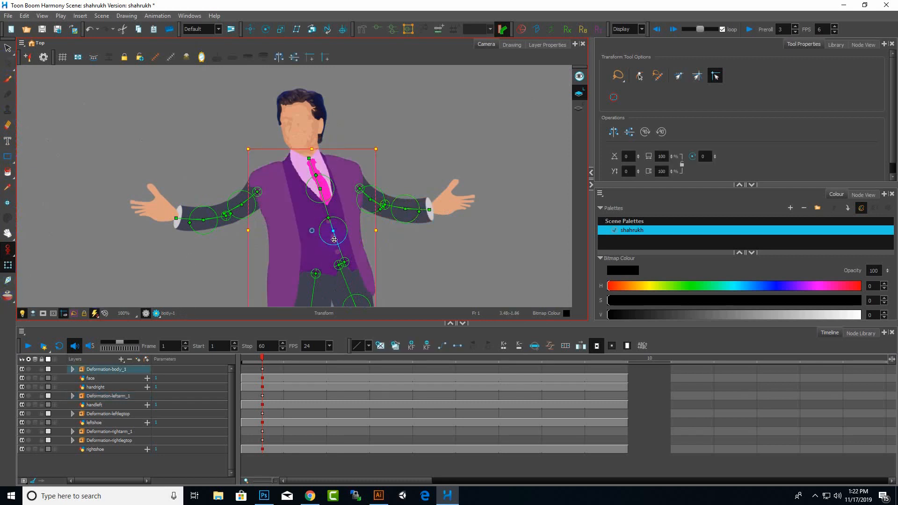
{"action": "mouse_move", "coordinate": [335, 238]}
{"action": "left_mouse_down"}
{"action": "mouse_move", "coordinate": [344, 229]}
{"action": "mouse_move", "coordinate": [311, 240]}
{"action": "mouse_move", "coordinate": [351, 205]}
{"action": "mouse_move", "coordinate": [313, 240]}
{"action": "mouse_move", "coordinate": [311, 233]}
{"action": "mouse_move", "coordinate": [343, 218]}
{"action": "mouse_move", "coordinate": [374, 240]}
{"action": "left_mouse_up"}
{"action": "scroll", "coordinate": [375, 240], "scroll_direction": "down", "scroll_amount": 3}
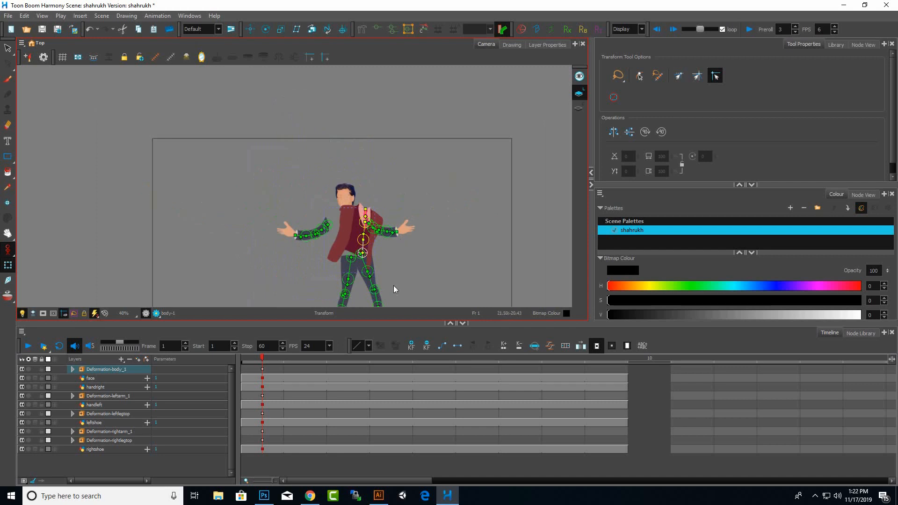
{"action": "key", "text": "ctrl+z"}
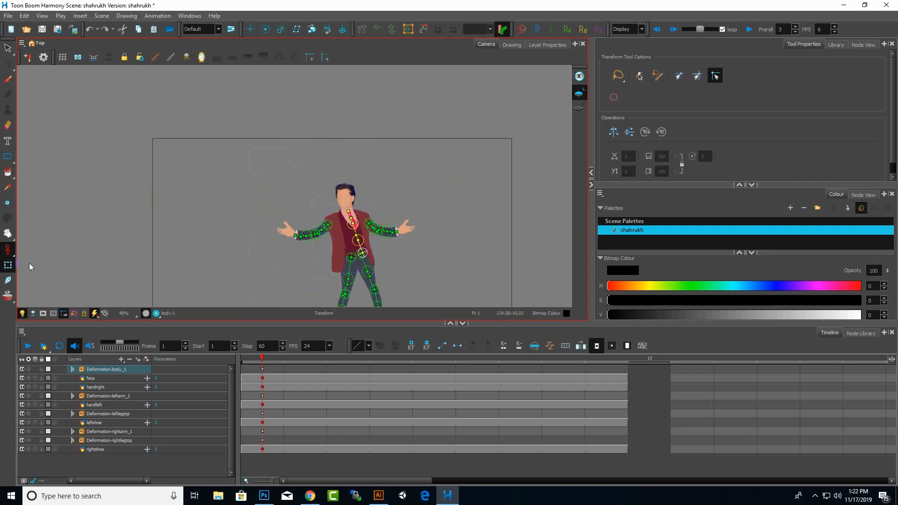
Step: Select the face, handright, handleft, leftshoe and rightshoe layers together
{"action": "left_click", "coordinate": [127, 380]}
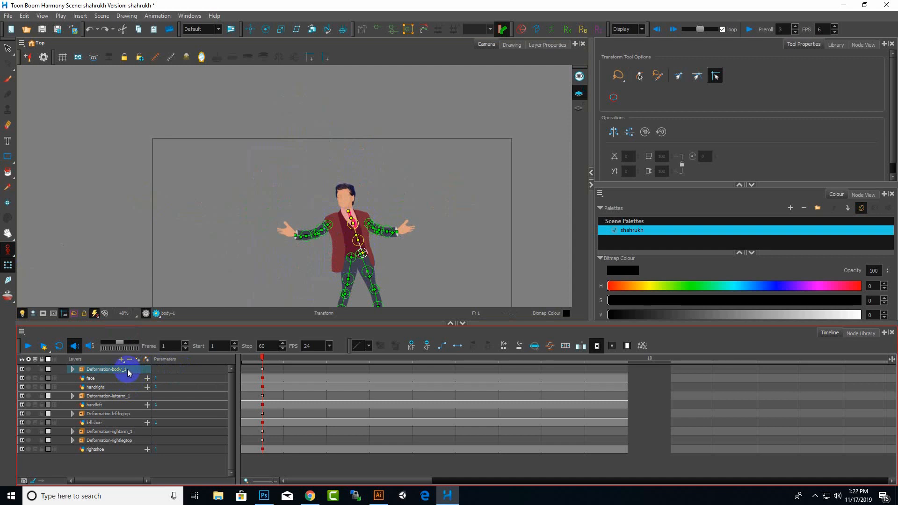
{"action": "scroll", "coordinate": [366, 221], "scroll_direction": "down", "scroll_amount": 2}
{"action": "scroll", "coordinate": [365, 248], "scroll_direction": "up", "scroll_amount": 6}
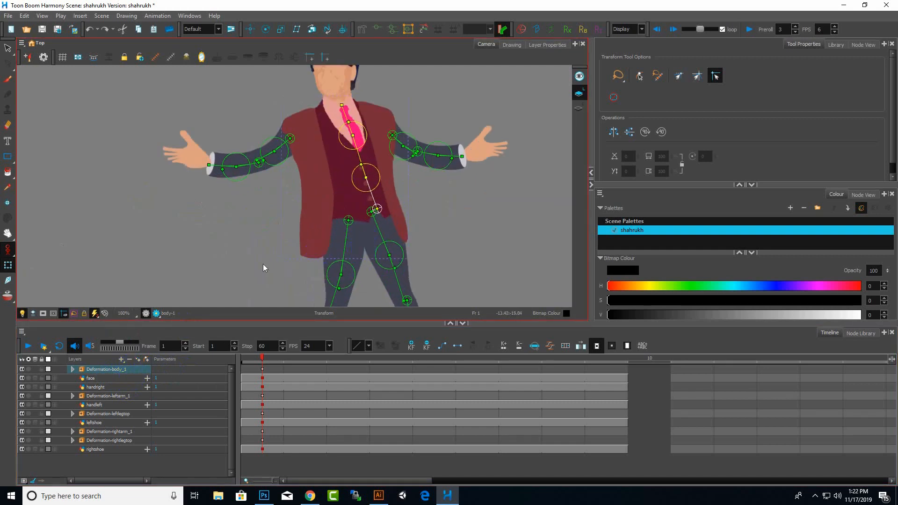
{"action": "scroll", "coordinate": [246, 290], "scroll_direction": "down", "scroll_amount": 2}
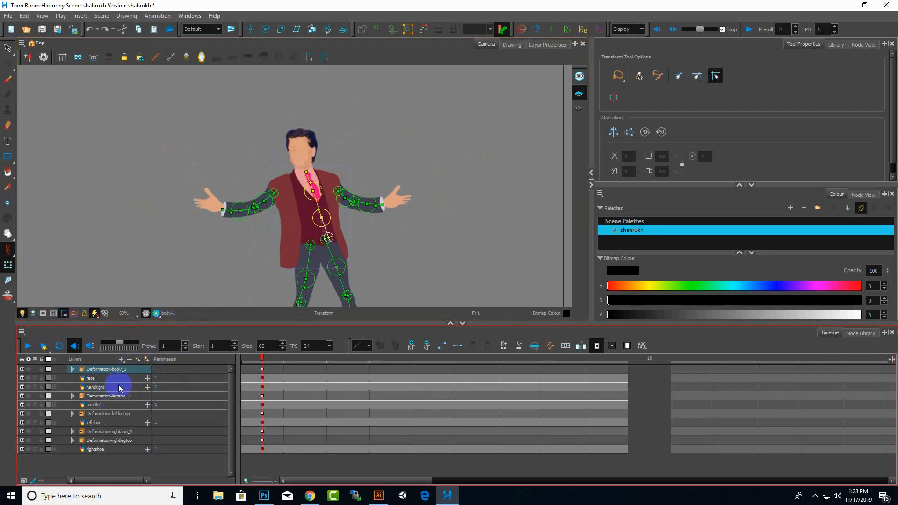
{"action": "scroll", "coordinate": [402, 255], "scroll_direction": "down", "scroll_amount": 3}
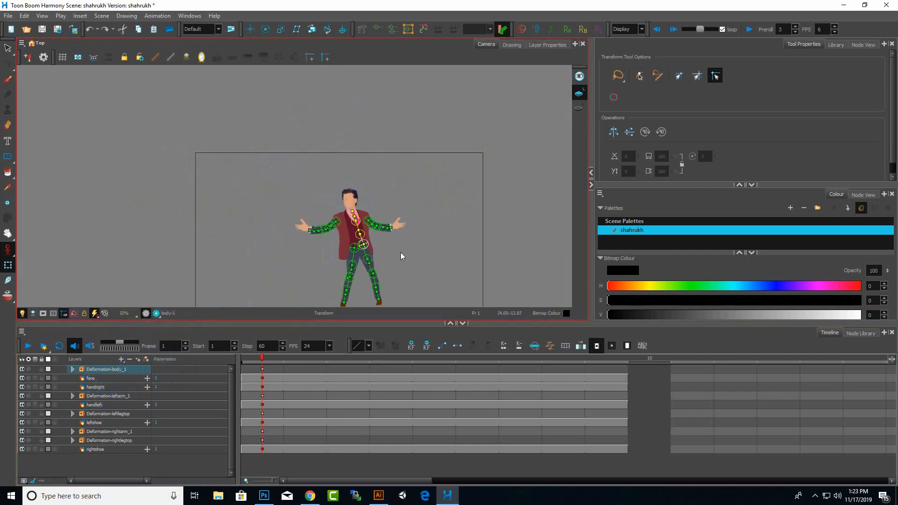
{"action": "left_click", "coordinate": [92, 378]}
{"action": "left_click", "coordinate": [111, 388], "text": "ctrl"}
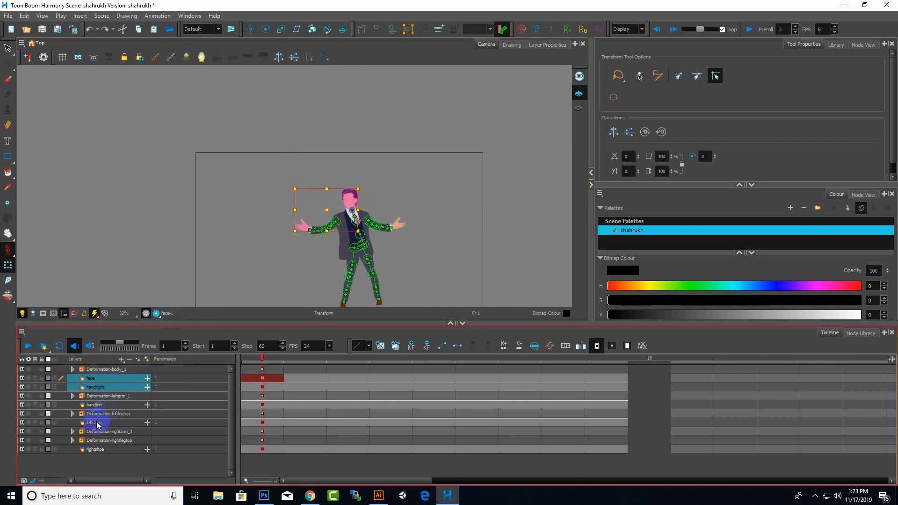
{"action": "left_click", "coordinate": [96, 424], "text": "ctrl"}
{"action": "left_click", "coordinate": [102, 407], "text": "ctrl"}
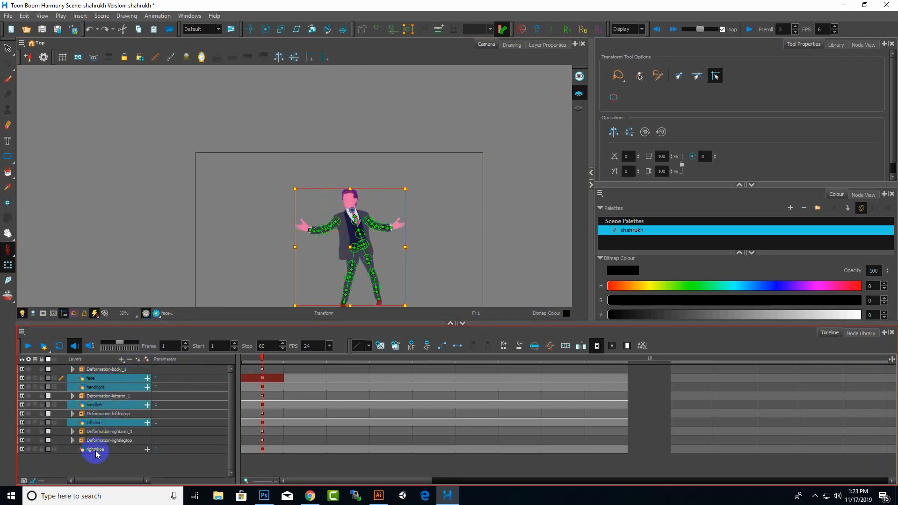
{"action": "left_click", "coordinate": [96, 450], "text": "ctrl"}
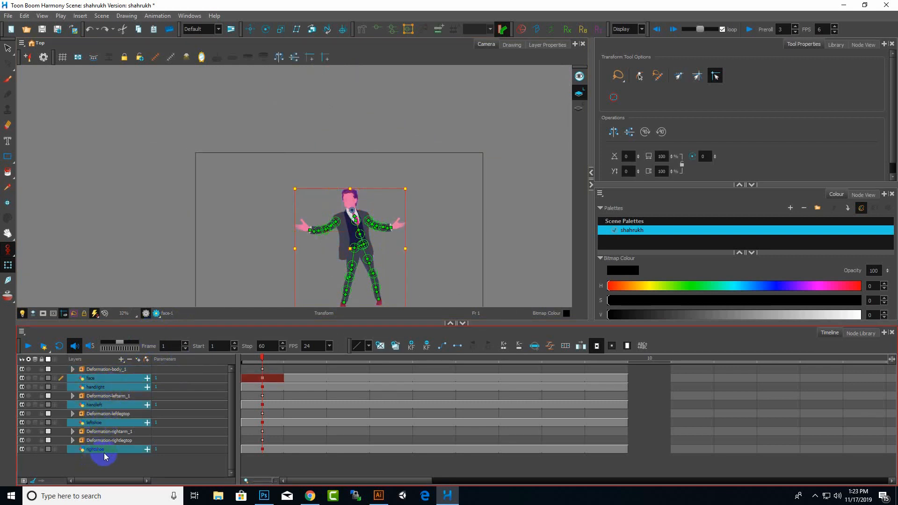
Step: Try to add a parent peg to each of the selected layers
{"action": "left_click", "coordinate": [120, 362]}
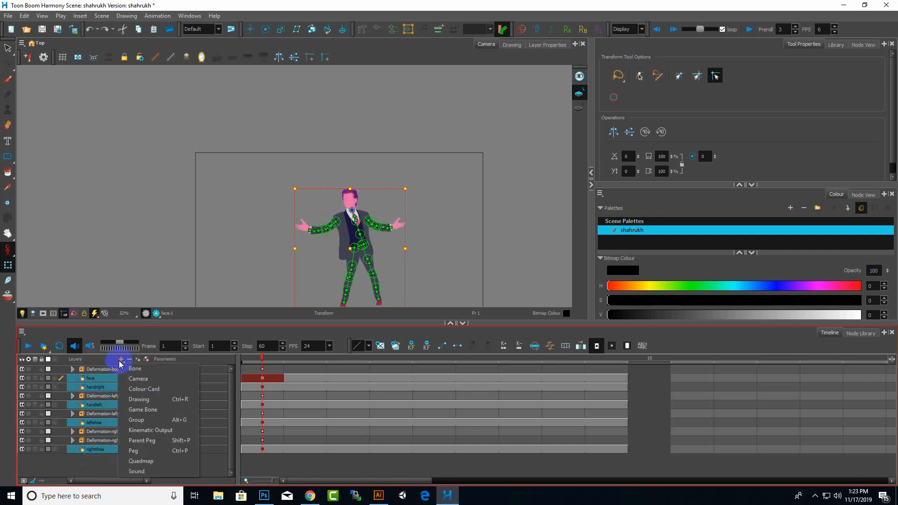
{"action": "left_click", "coordinate": [146, 442]}
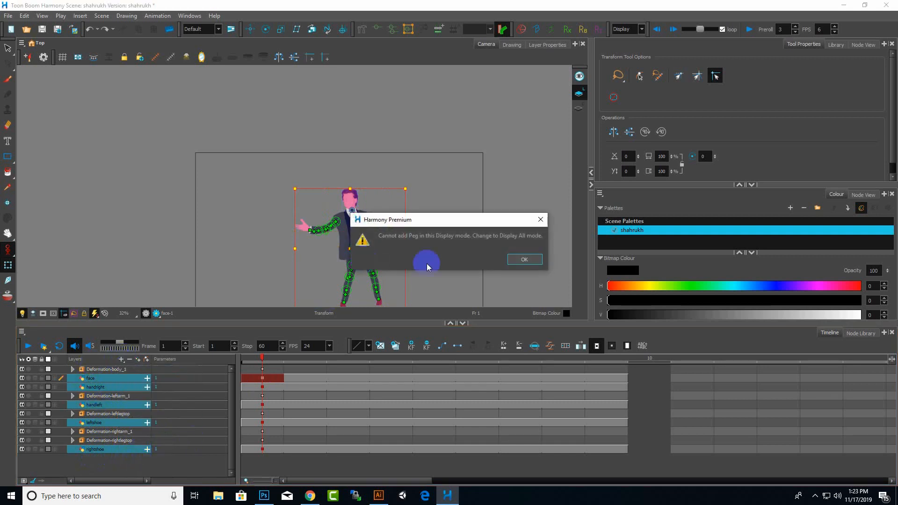
{"action": "left_click", "coordinate": [534, 259]}
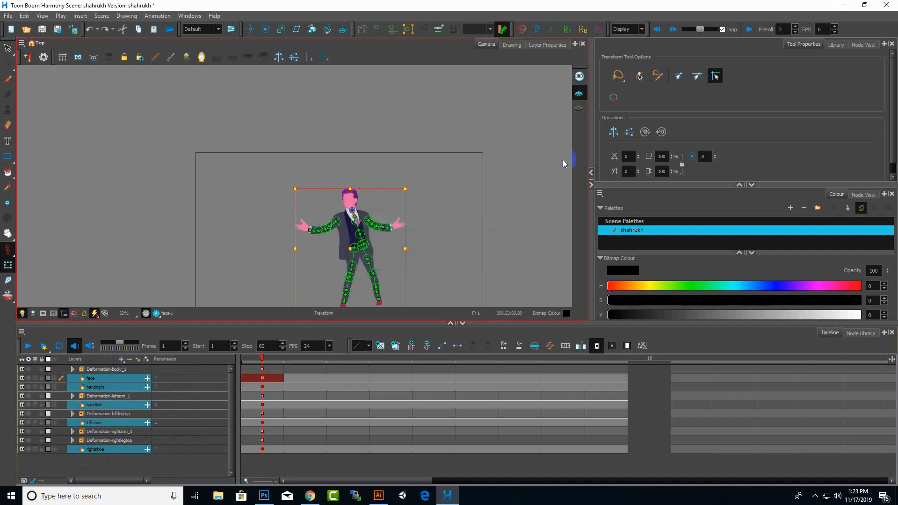
Step: Switch the scene to Display All mode and add a peg above each selected face, hand and shoe layer
{"action": "left_click", "coordinate": [642, 29]}
{"action": "left_click", "coordinate": [624, 33]}
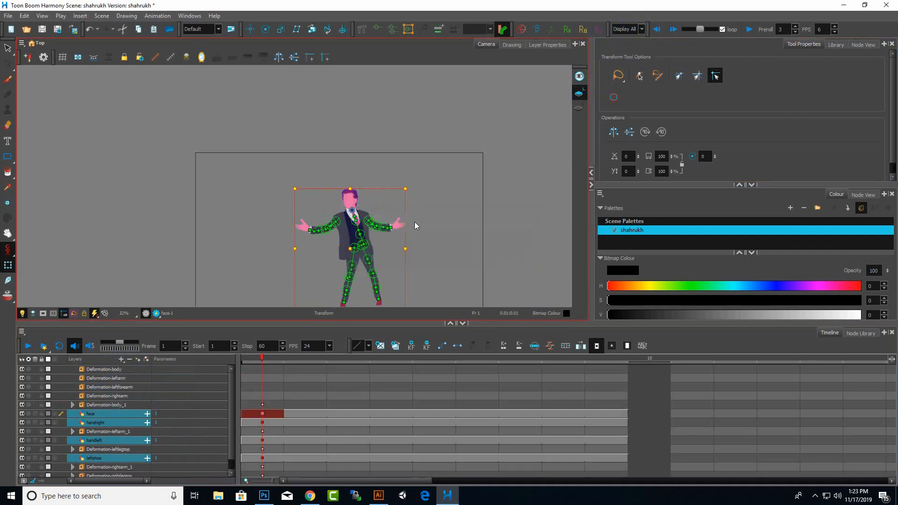
{"action": "left_click", "coordinate": [121, 364]}
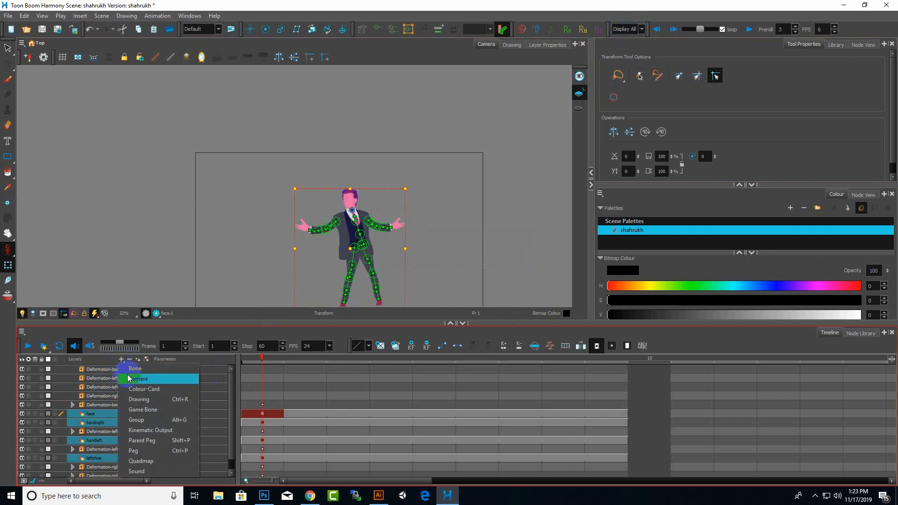
{"action": "left_click", "coordinate": [141, 451]}
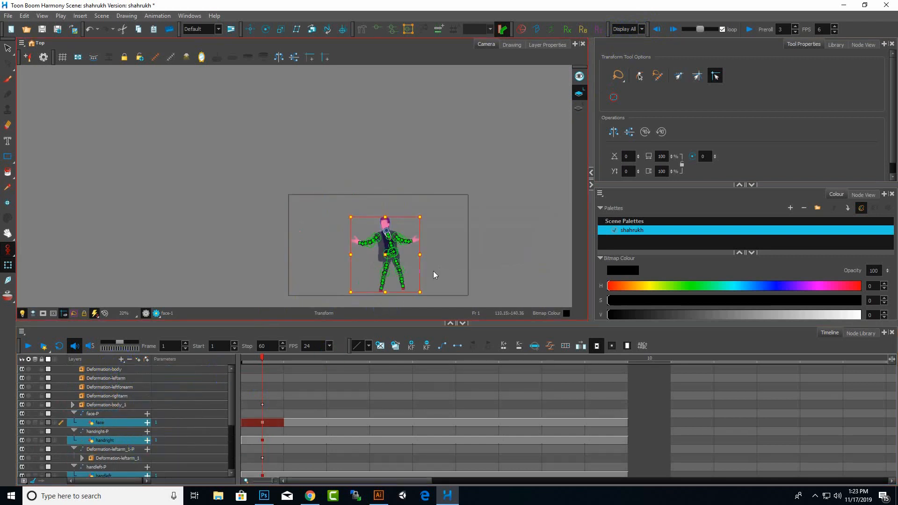
Step: Collapse the expanded face, hand, arm, leg and shoe peg layers in the timeline
{"action": "scroll", "coordinate": [433, 271], "scroll_direction": "up", "scroll_amount": 2}
{"action": "left_click", "coordinate": [247, 359]}
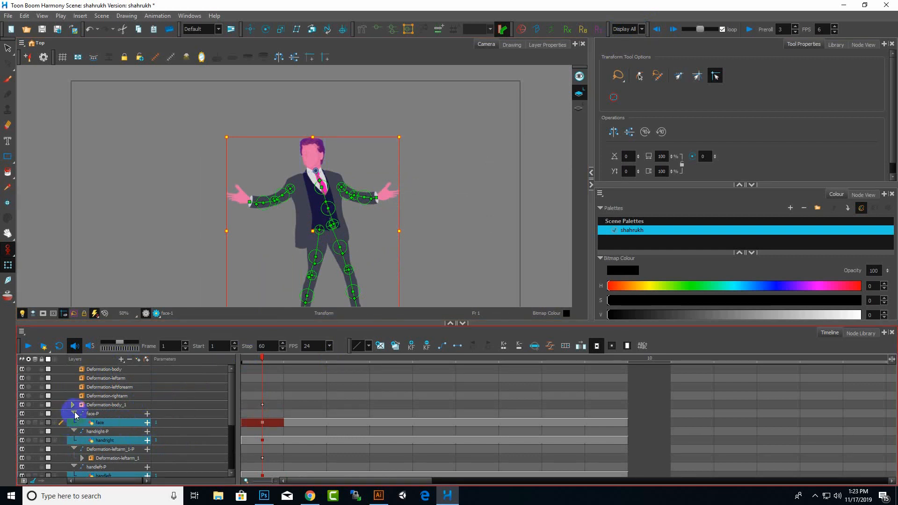
{"action": "left_click", "coordinate": [74, 414]}
{"action": "left_click", "coordinate": [73, 422]}
{"action": "left_click", "coordinate": [73, 431]}
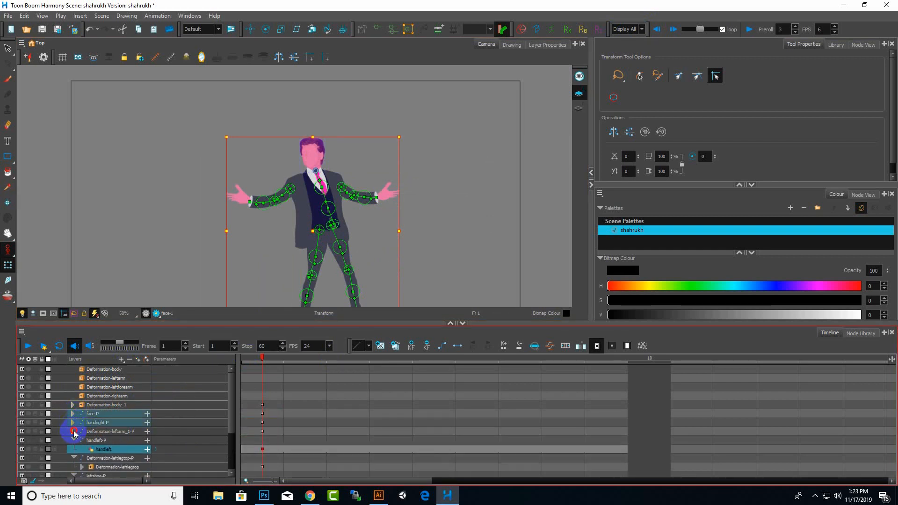
{"action": "left_click", "coordinate": [74, 440]}
{"action": "left_click", "coordinate": [73, 449]}
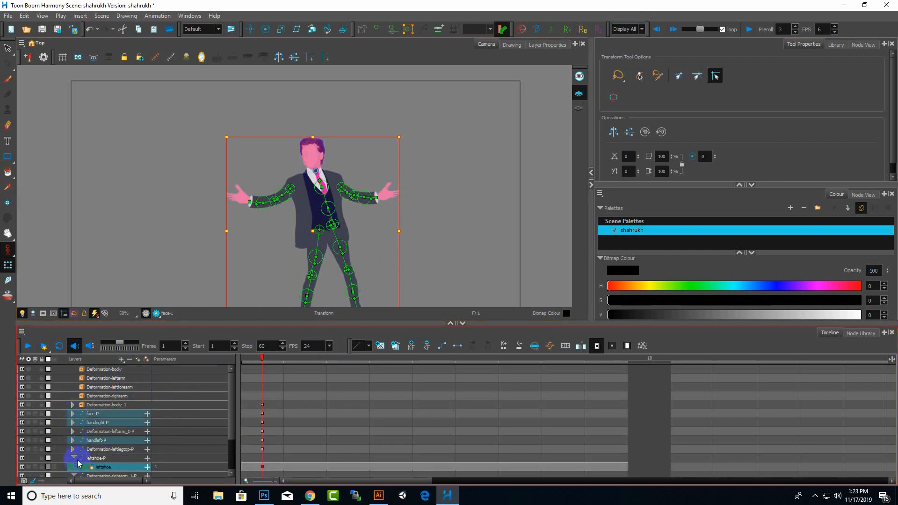
{"action": "left_click", "coordinate": [72, 458]}
{"action": "left_click", "coordinate": [73, 467]}
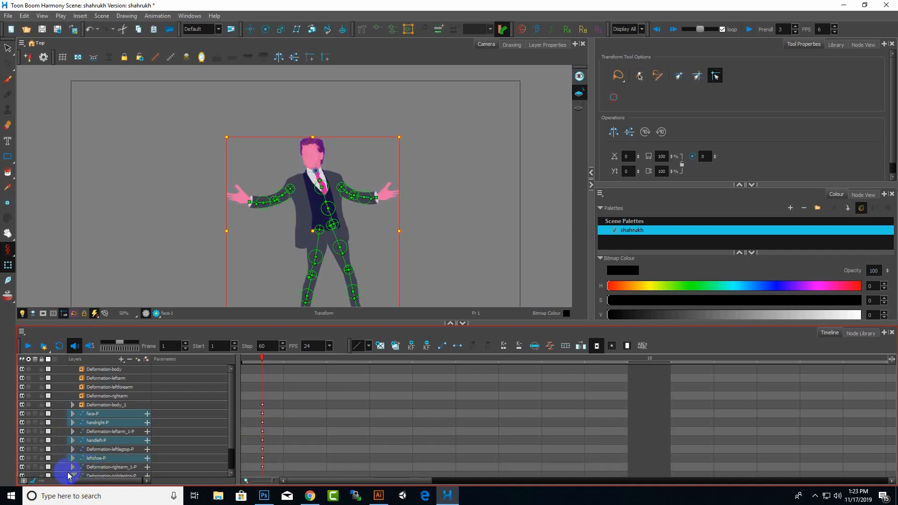
{"action": "left_click", "coordinate": [73, 476]}
{"action": "scroll", "coordinate": [124, 442], "scroll_direction": "down", "scroll_amount": 1}
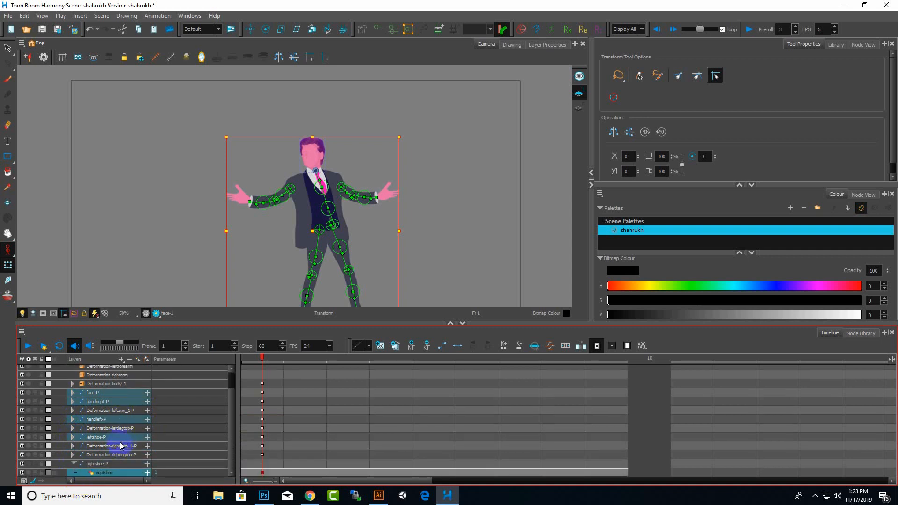
{"action": "left_click", "coordinate": [73, 464]}
{"action": "scroll", "coordinate": [141, 419], "scroll_direction": "up", "scroll_amount": 2}
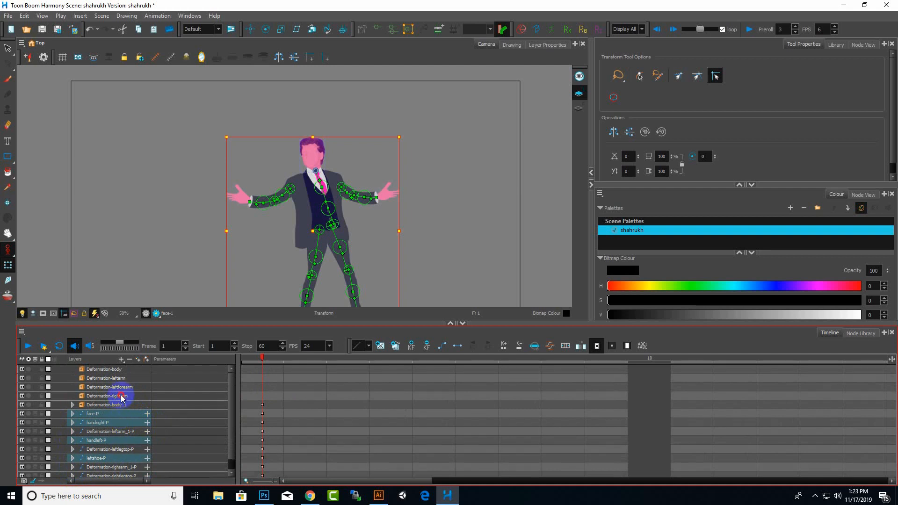
Step: Inspect the contents of the right arm's deformation peg and collapse it again
{"action": "left_click", "coordinate": [120, 396]}
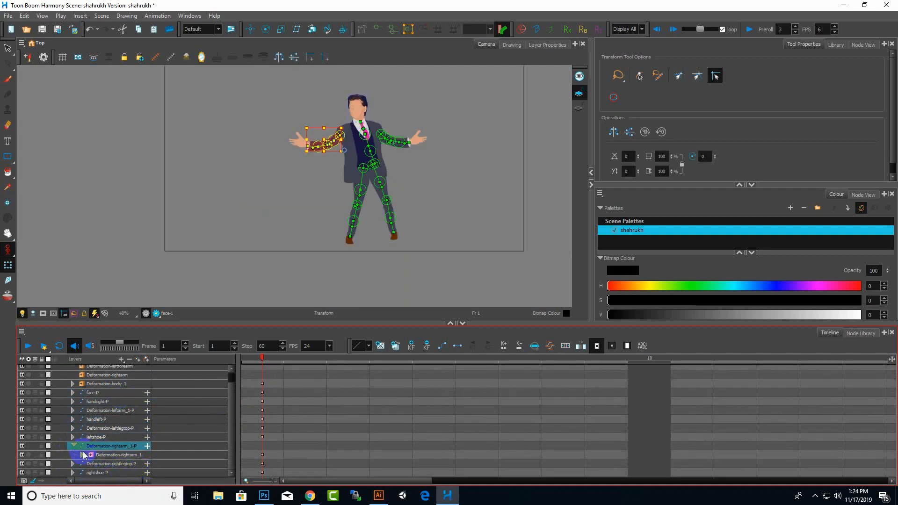
{"action": "left_click", "coordinate": [82, 453]}
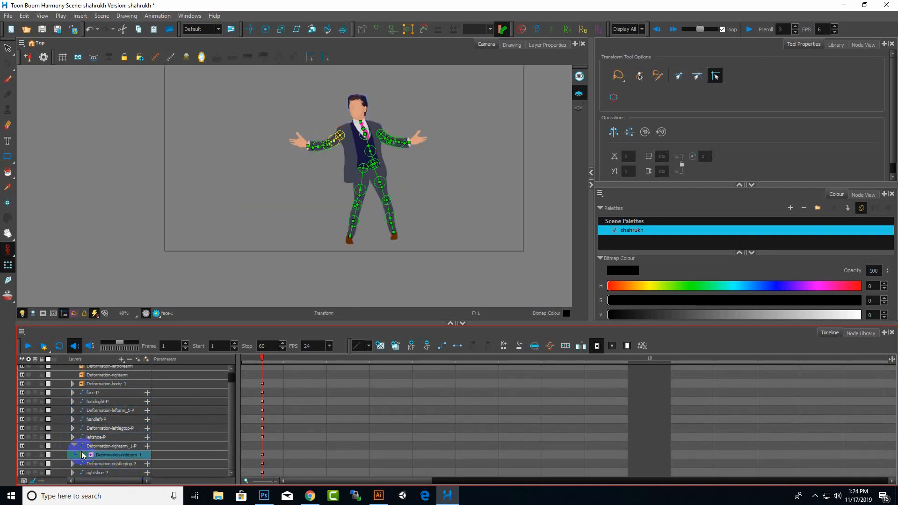
{"action": "left_click", "coordinate": [73, 445]}
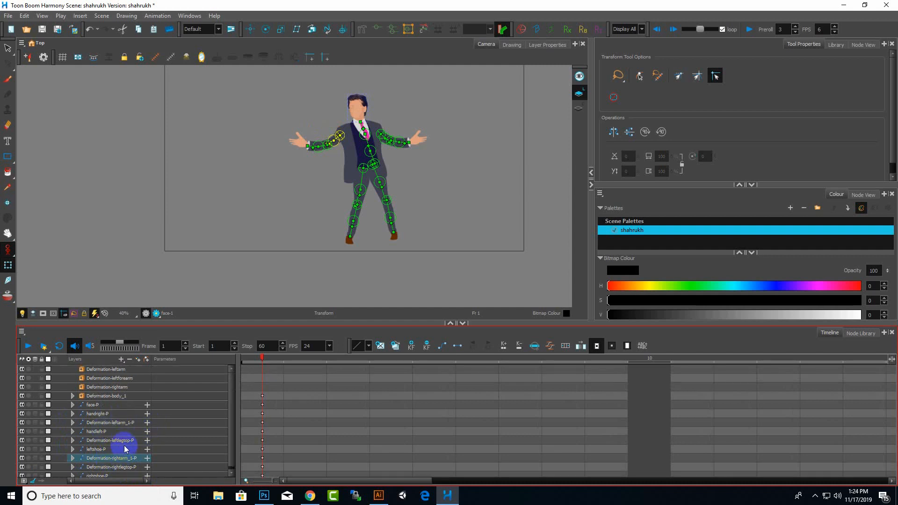
Step: Delete the leftover Deformation-leftarm, Deformation-leftforearm and Deformation-rightarm layers together, keeping Deformation-body_1
{"action": "left_click", "coordinate": [121, 368]}
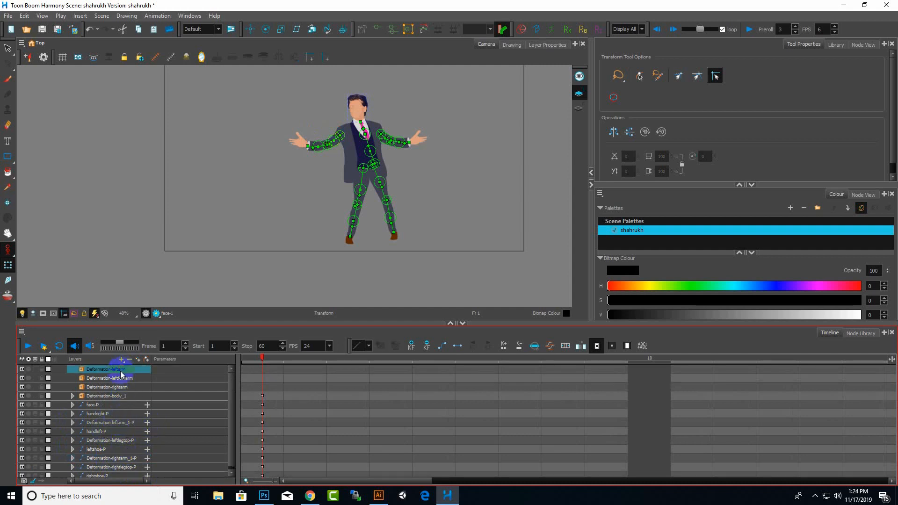
{"action": "left_click", "coordinate": [108, 396], "text": "ctrl"}
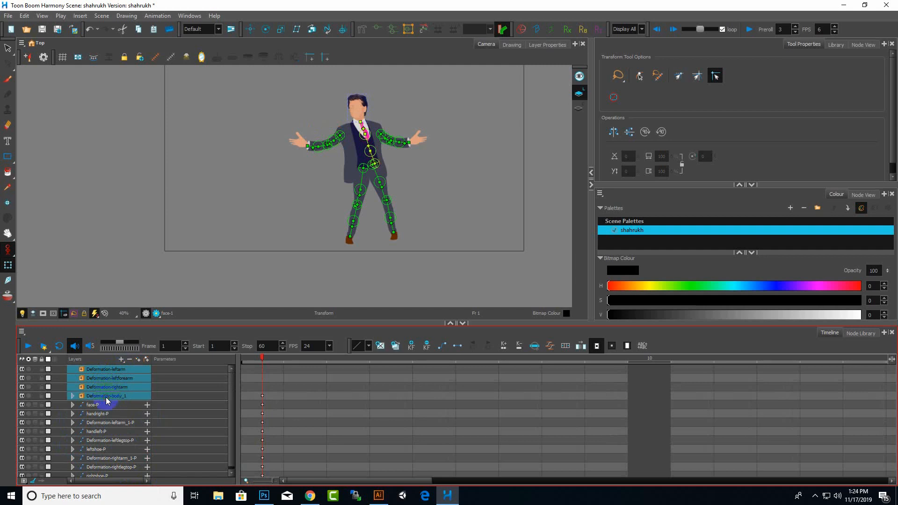
{"action": "left_click", "coordinate": [108, 395], "text": "ctrl"}
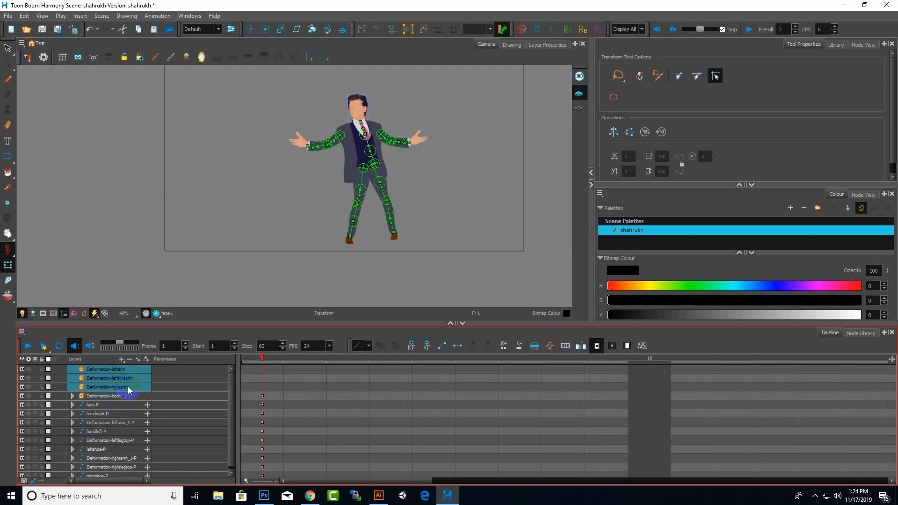
{"action": "right_click", "coordinate": [123, 389]}
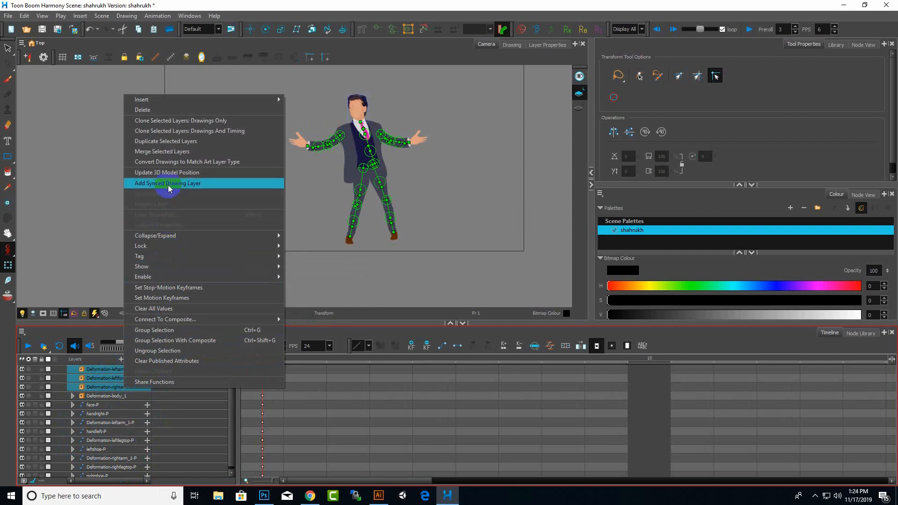
{"action": "left_click", "coordinate": [161, 110]}
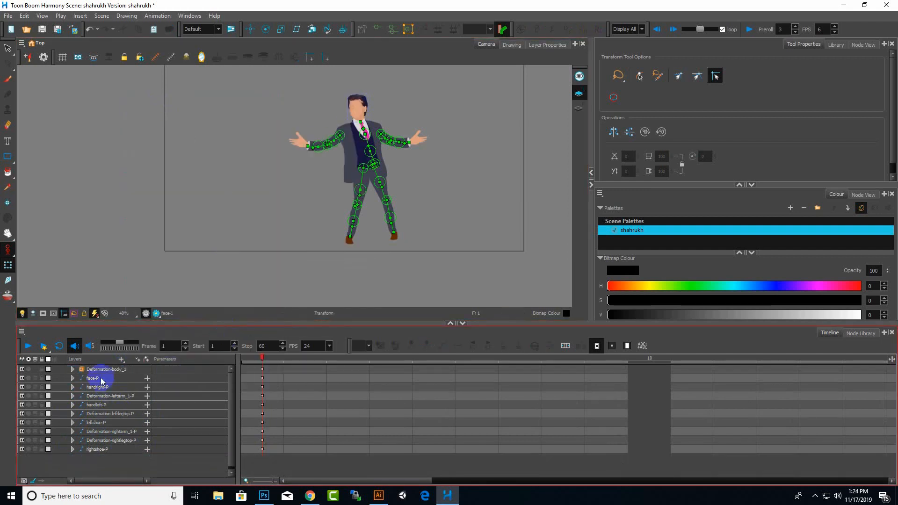
Step: Add a Kinematic Output above the left arm's deformation peg and nest it, collapsed, under Deformation-body_1
{"action": "left_click", "coordinate": [114, 371]}
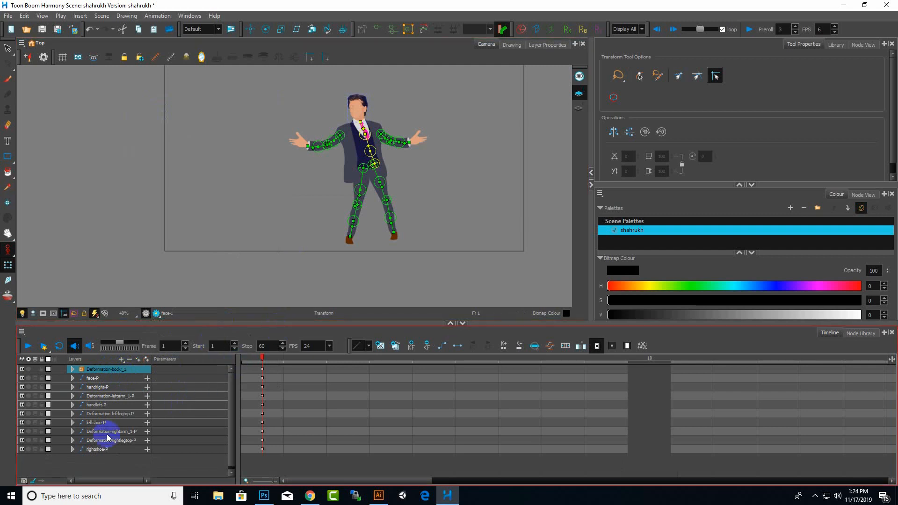
{"action": "left_click", "coordinate": [113, 396]}
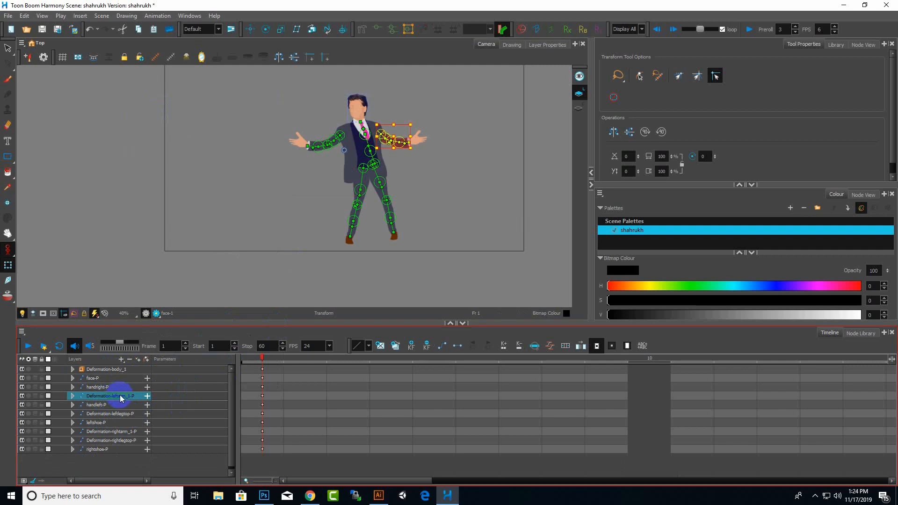
{"action": "left_click", "coordinate": [121, 364]}
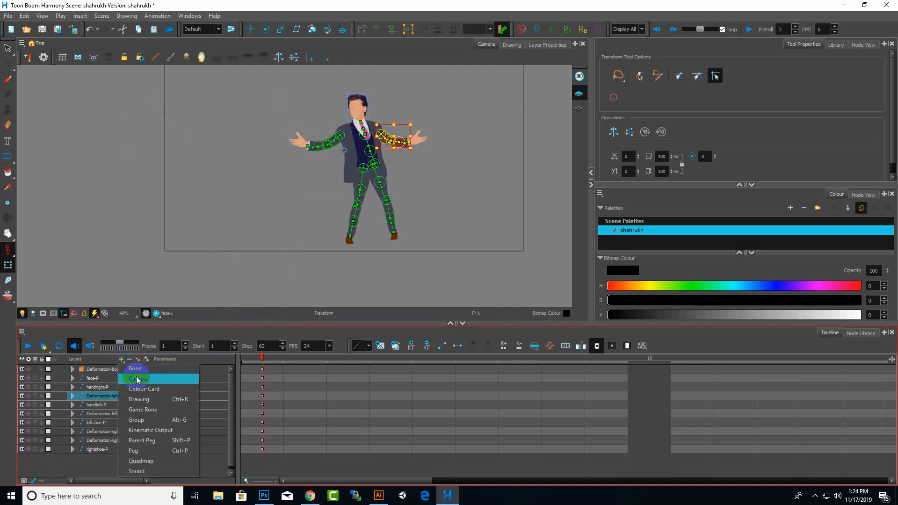
{"action": "left_click", "coordinate": [148, 436]}
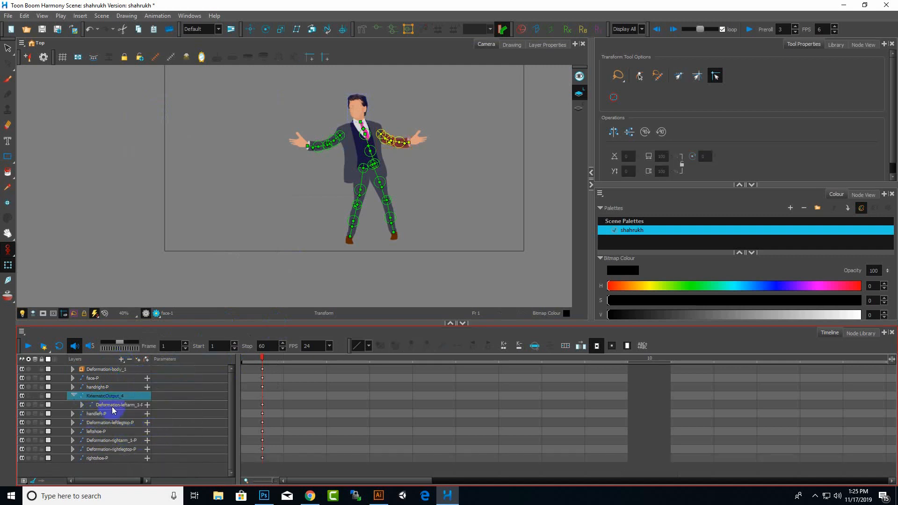
{"action": "left_click", "coordinate": [72, 396]}
{"action": "left_click", "coordinate": [100, 398]}
{"action": "left_click_drag", "start_coordinate": [100, 398], "coordinate": [99, 370]}
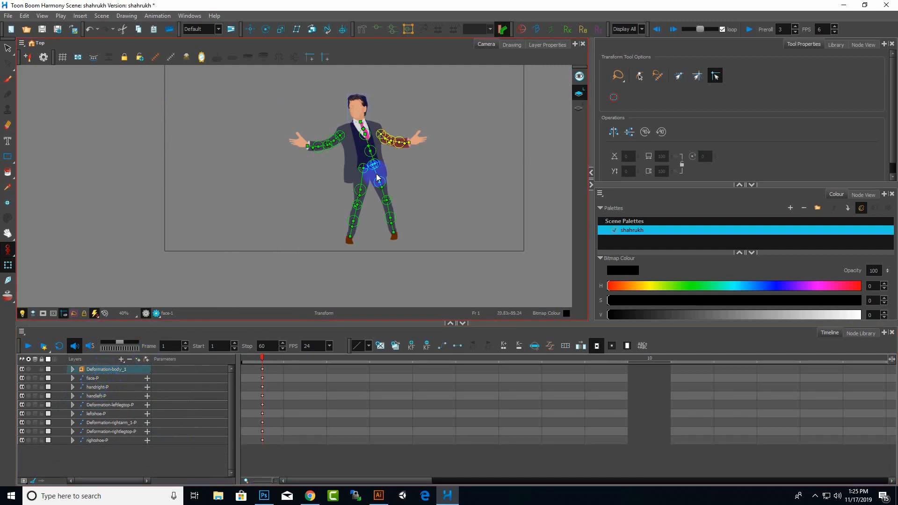
Step: Test the left arm's attachment to the torso by rotating the body's upper bone
{"action": "scroll", "coordinate": [401, 133], "scroll_direction": "up", "scroll_amount": 4}
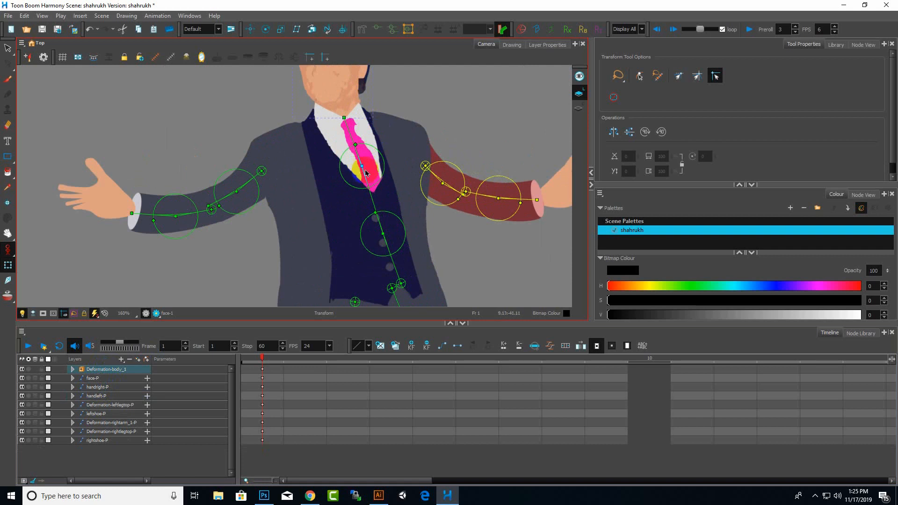
{"action": "left_click", "coordinate": [363, 169]}
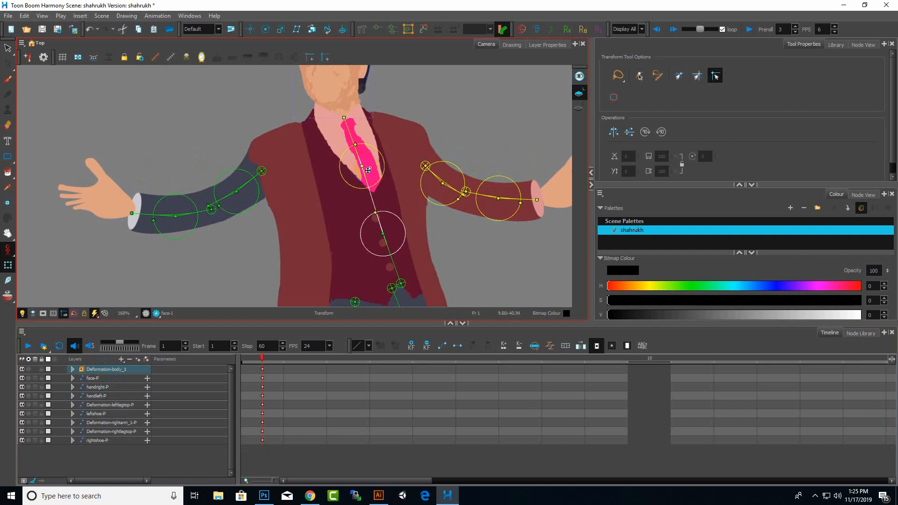
{"action": "left_click", "coordinate": [462, 289]}
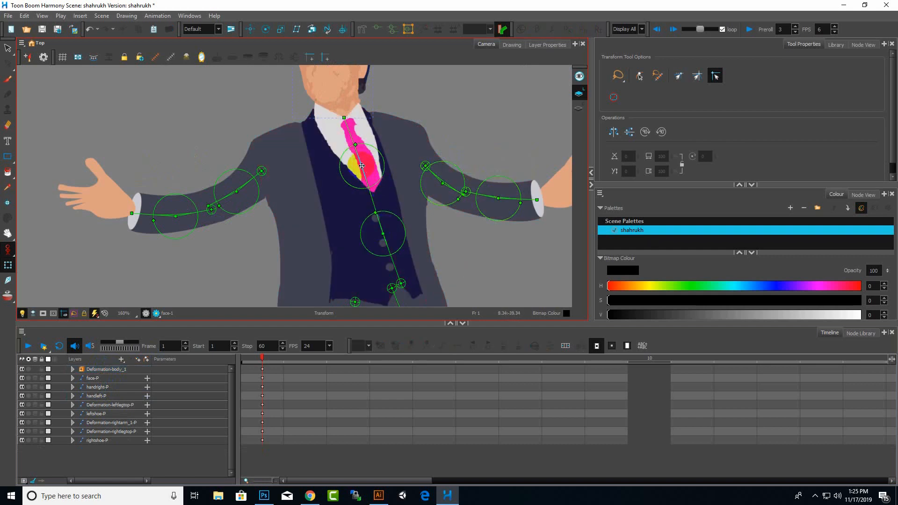
{"action": "left_click_drag", "start_coordinate": [360, 163], "coordinate": [345, 169]}
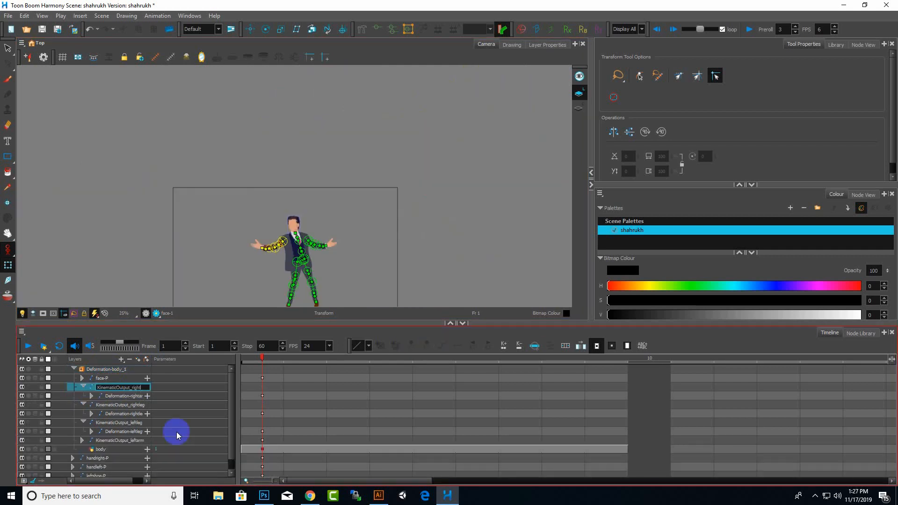
Step: Rename the right arm's Kinematic Output as KinematicOutput_rightarm and collapse it
{"action": "type", "text": "arm"}
{"action": "key", "text": "Return"}
{"action": "left_click", "coordinate": [83, 387]}
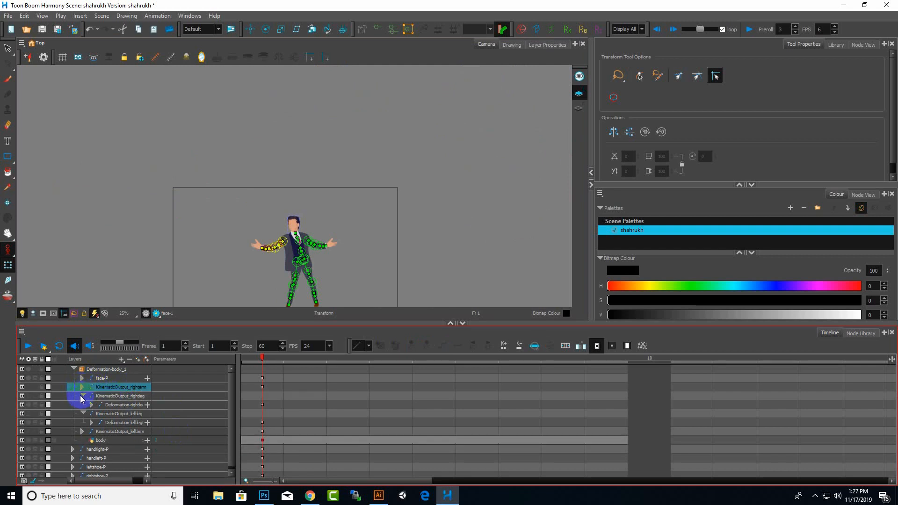
Step: Collapse KinematicOutput_rightleg and nest the handright and handleft pegs under their matching arms' Kinematic Outputs
{"action": "left_click", "coordinate": [80, 395]}
{"action": "left_click", "coordinate": [83, 396]}
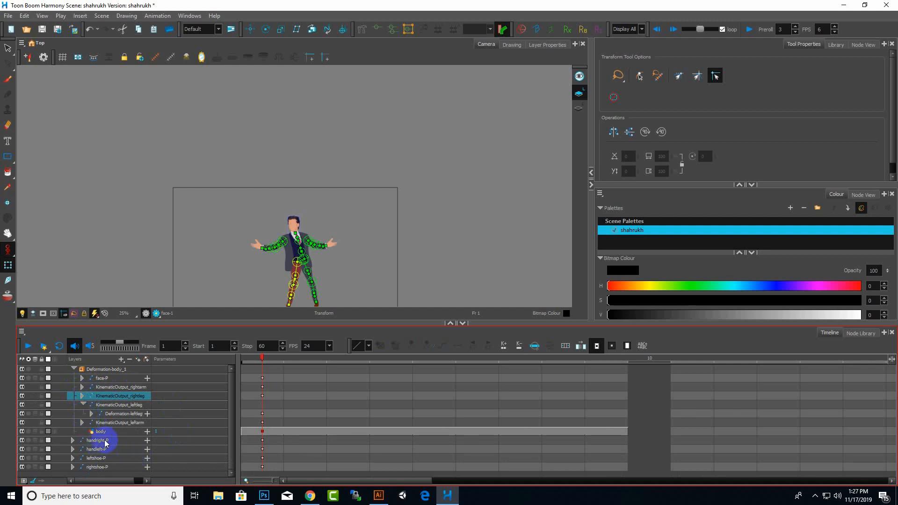
{"action": "left_click_drag", "start_coordinate": [105, 443], "coordinate": [137, 388]}
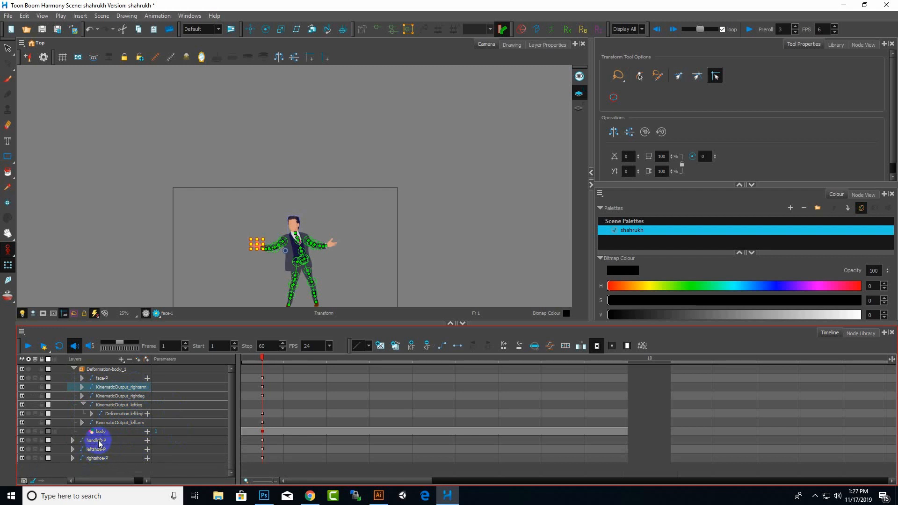
{"action": "left_click_drag", "start_coordinate": [99, 444], "coordinate": [132, 406]}
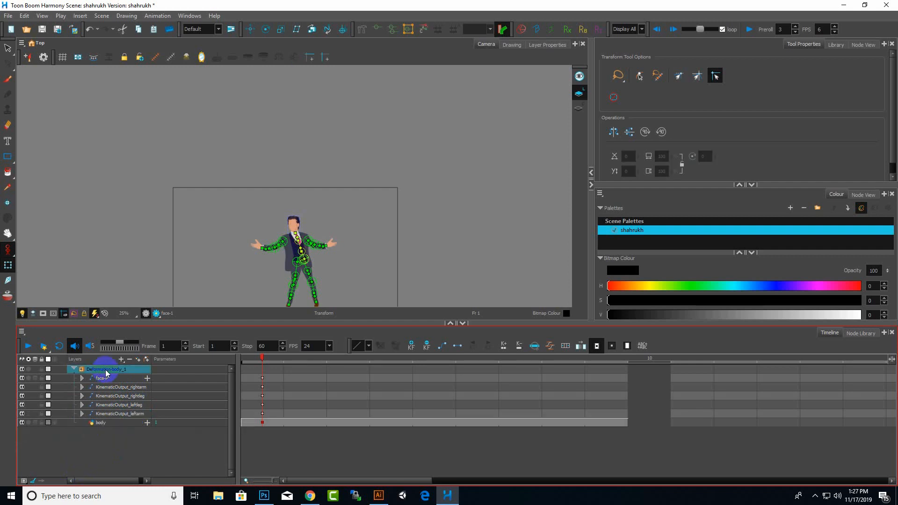
Step: Rename the Deformation-body_1 layer as Shahrukh and collapse it
{"action": "double_click", "coordinate": [106, 369]}
{"action": "type", "text": "Shahrukh"}
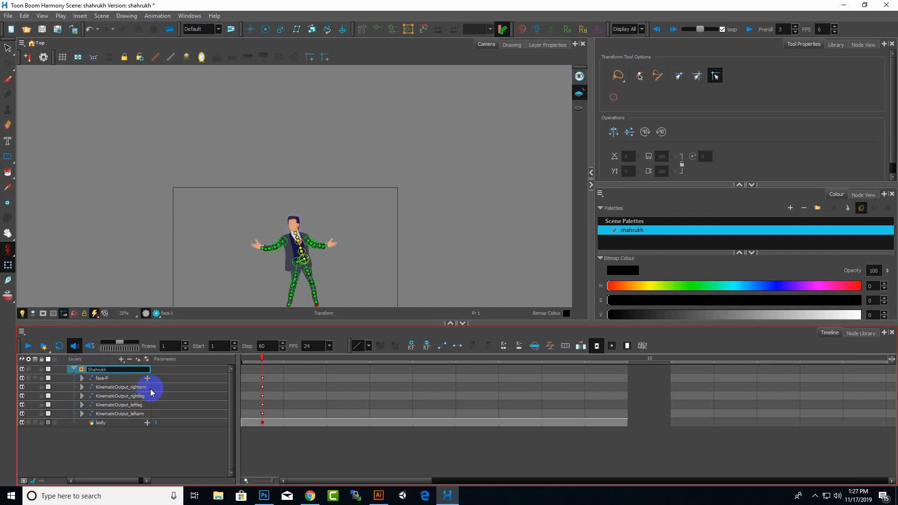
{"action": "key", "text": "Return"}
{"action": "left_click", "coordinate": [73, 369]}
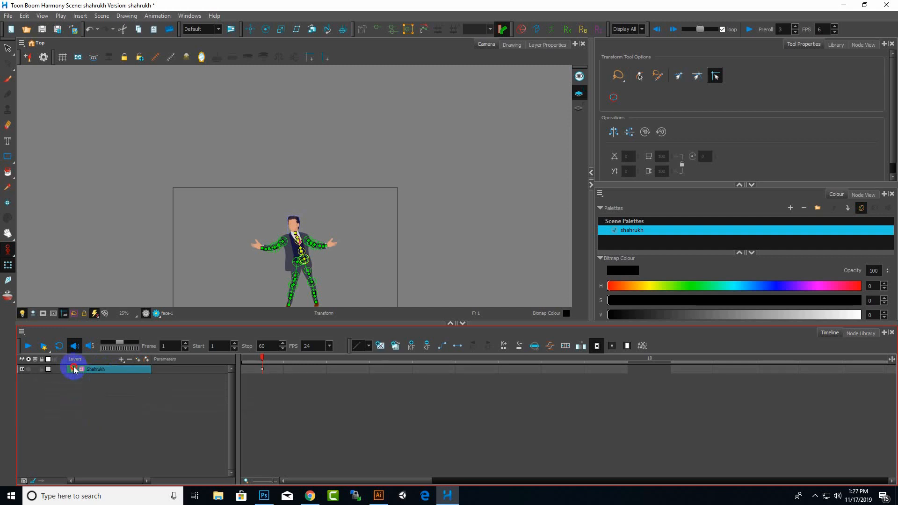
Step: Add a peg above the Shahrukh layer, rename it Shahrukh-Character and collapse it
{"action": "left_click", "coordinate": [121, 360]}
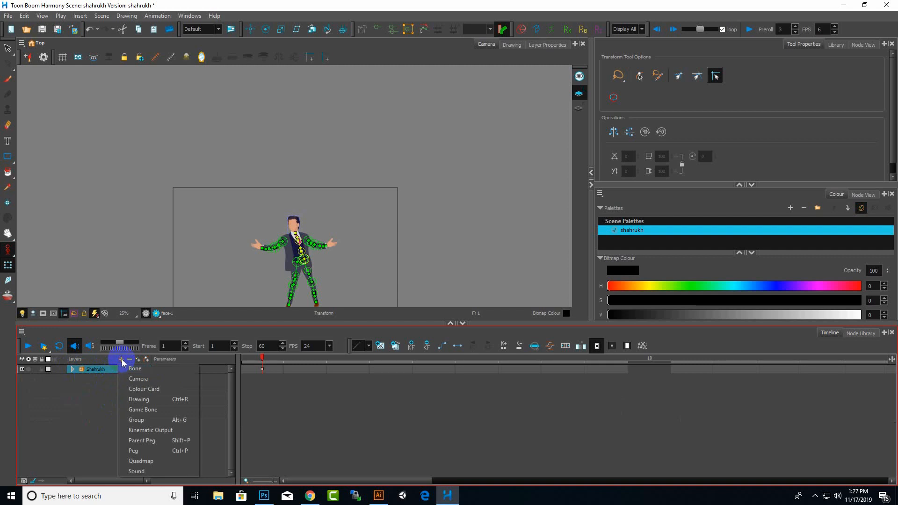
{"action": "left_click", "coordinate": [136, 450]}
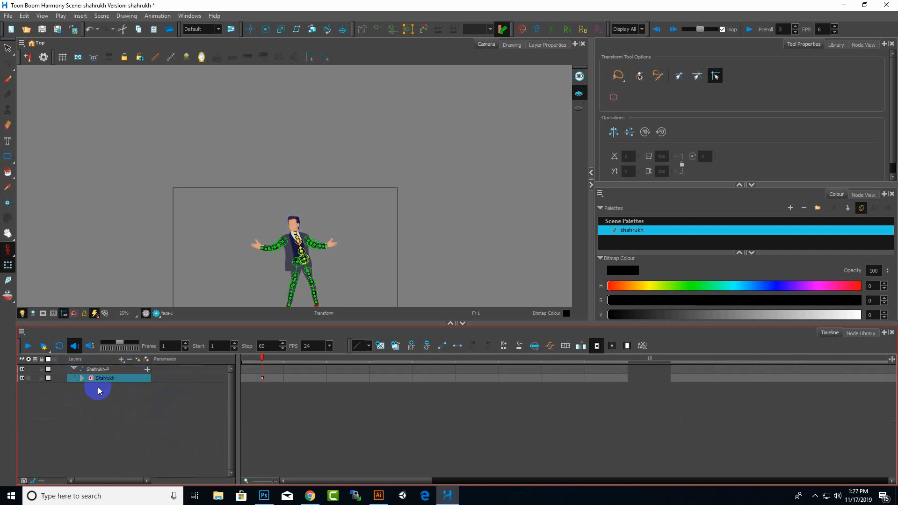
{"action": "left_click", "coordinate": [100, 369]}
{"action": "double_click", "coordinate": [106, 370]}
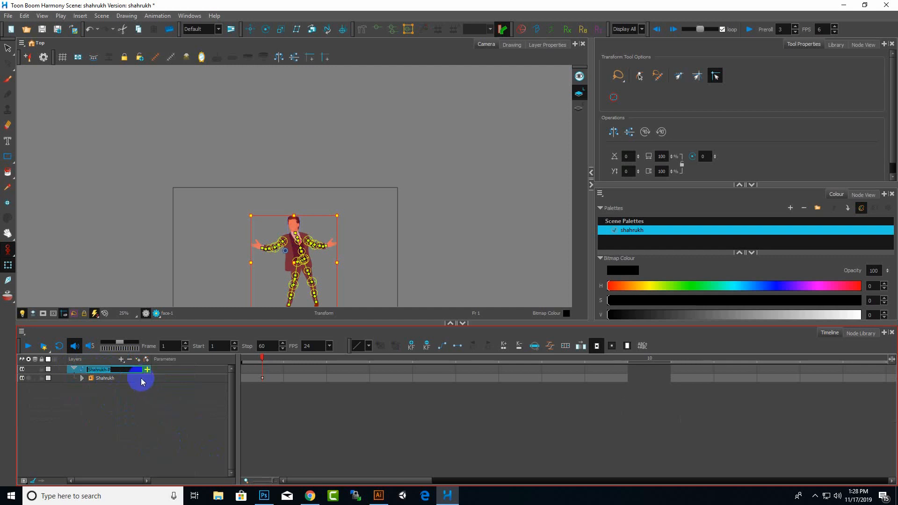
{"action": "key", "text": "End"}
{"action": "type", "text": "Cha"}
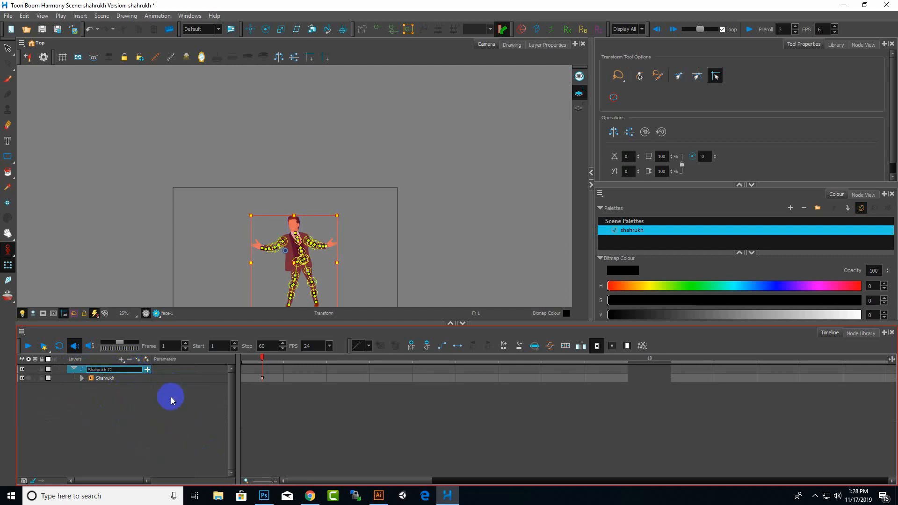
{"action": "type", "text": "racter"}
{"action": "left_click", "coordinate": [39, 294]}
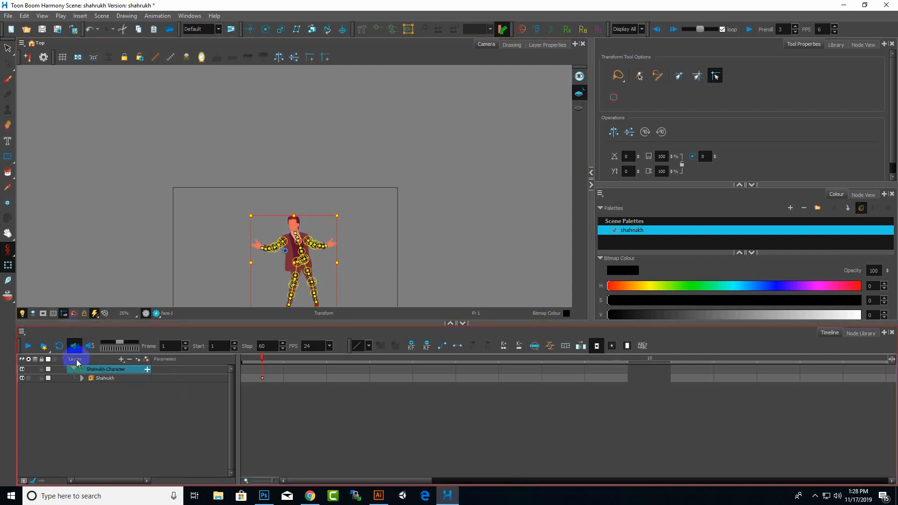
{"action": "left_click", "coordinate": [74, 369]}
{"action": "scroll", "coordinate": [173, 216], "scroll_direction": "down", "scroll_amount": 1}
{"action": "scroll", "coordinate": [172, 226], "scroll_direction": "up", "scroll_amount": 1}
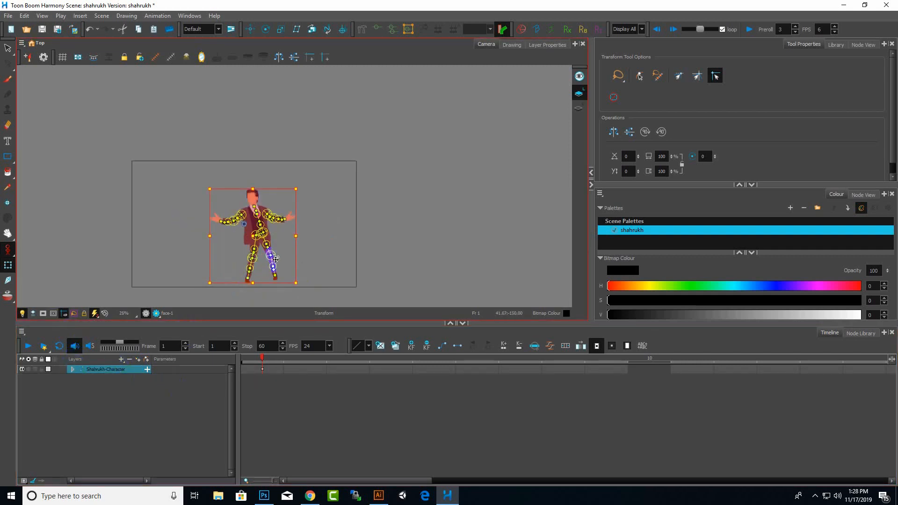
Step: Test the rig by moving the character from its torso, undo that move, and try another move from the upper arm
{"action": "left_click", "coordinate": [384, 215]}
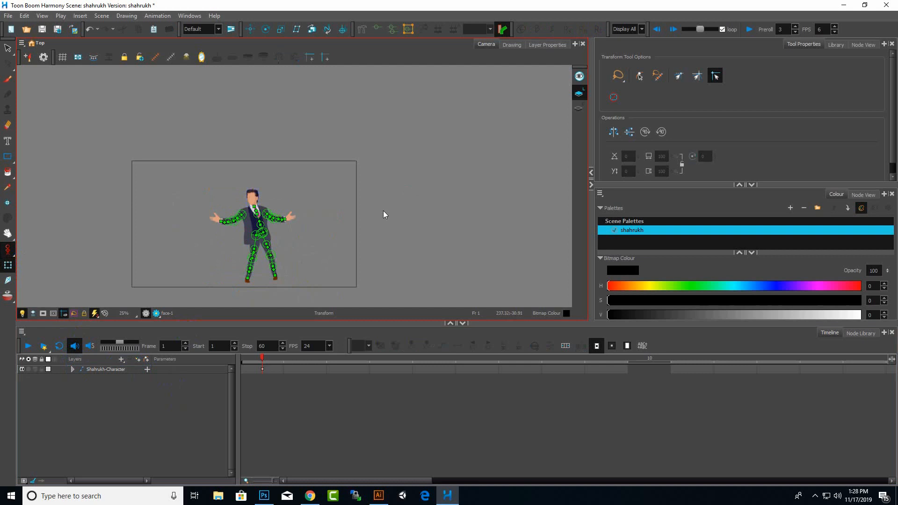
{"action": "scroll", "coordinate": [280, 242], "scroll_direction": "up", "scroll_amount": 2}
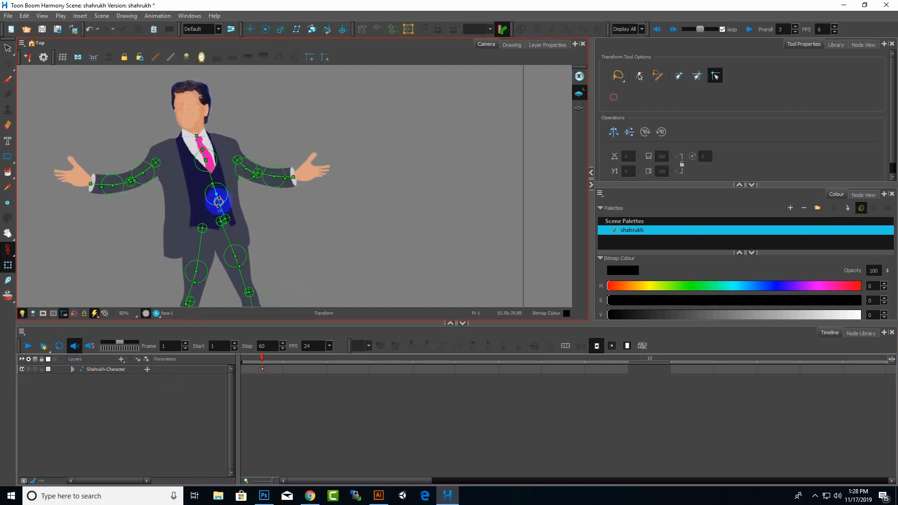
{"action": "left_click_drag", "start_coordinate": [218, 200], "coordinate": [253, 209]}
{"action": "key", "text": "ctrl+z"}
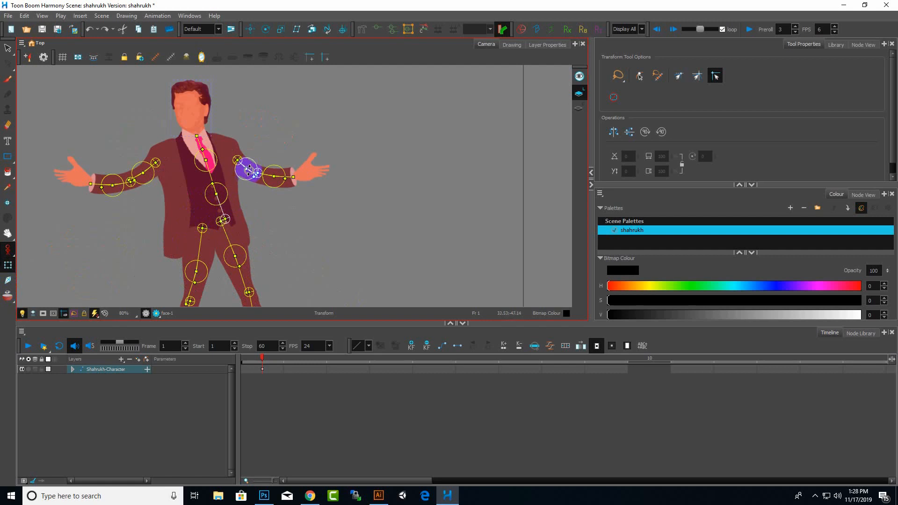
{"action": "mouse_move", "coordinate": [249, 170]}
{"action": "left_mouse_down"}
{"action": "mouse_move", "coordinate": [257, 184]}
{"action": "mouse_move", "coordinate": [250, 170]}
{"action": "mouse_move", "coordinate": [260, 156]}
{"action": "mouse_move", "coordinate": [263, 175]}
{"action": "left_mouse_up"}
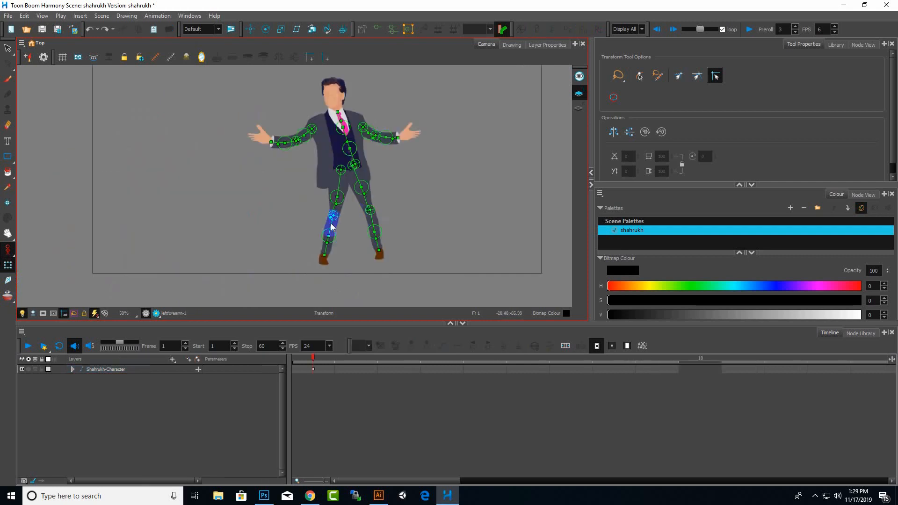
{"action": "scroll", "coordinate": [260, 226], "scroll_direction": "down", "scroll_amount": 2}
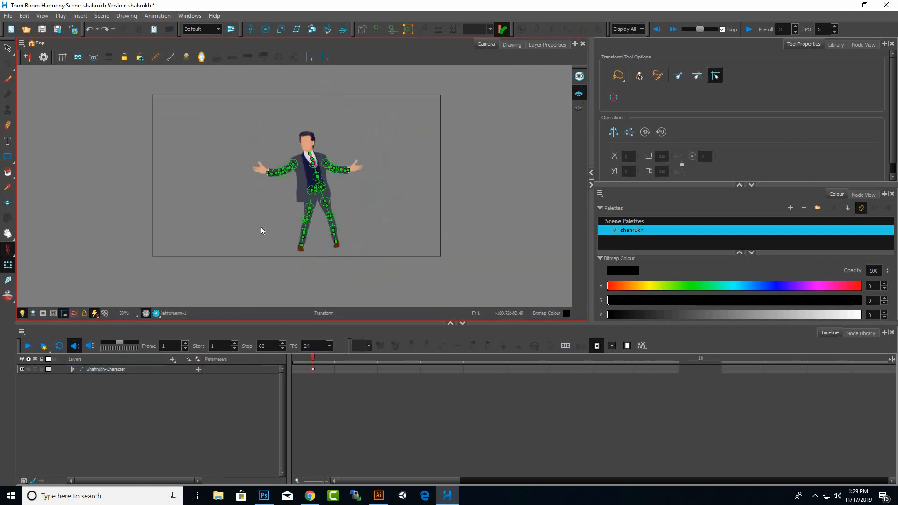
{"action": "scroll", "coordinate": [352, 196], "scroll_direction": "up", "scroll_amount": 1}
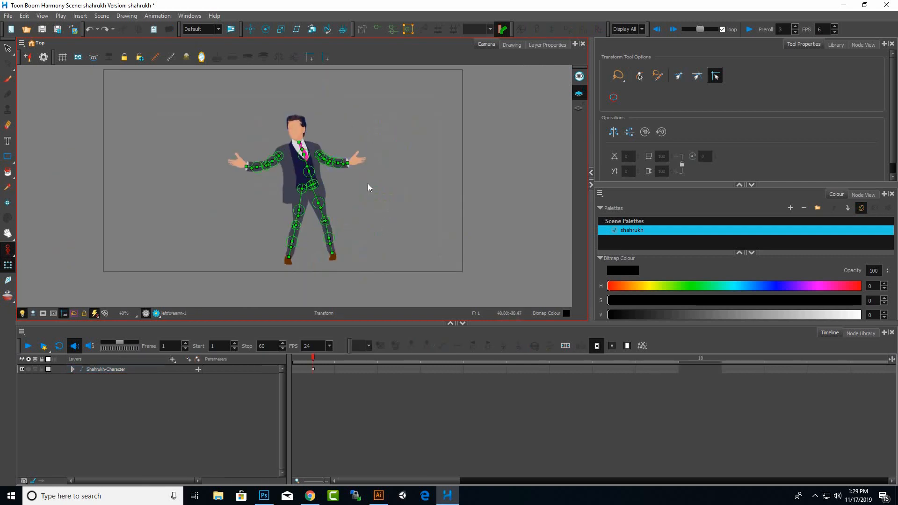
{"action": "scroll", "coordinate": [248, 121], "scroll_direction": "up", "scroll_amount": 3}
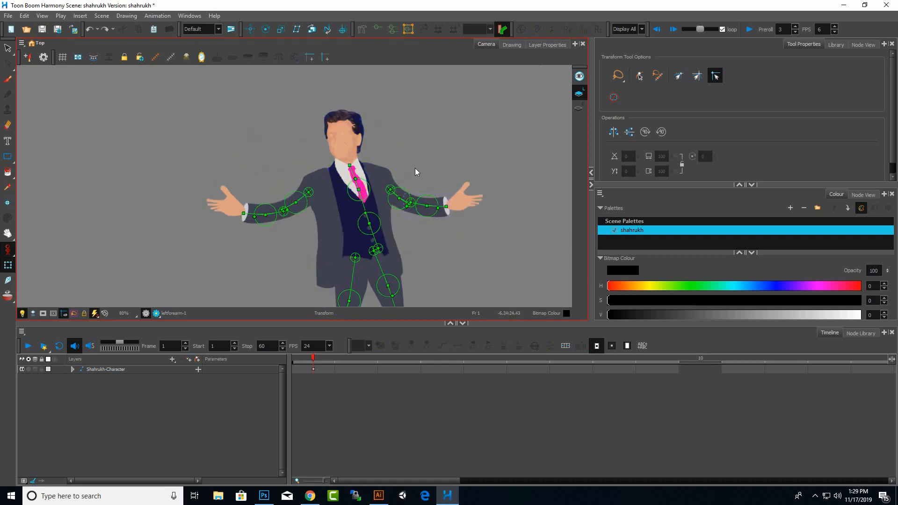
{"action": "scroll", "coordinate": [428, 159], "scroll_direction": "down", "scroll_amount": 4}
{"action": "scroll", "coordinate": [439, 229], "scroll_direction": "up", "scroll_amount": 1}
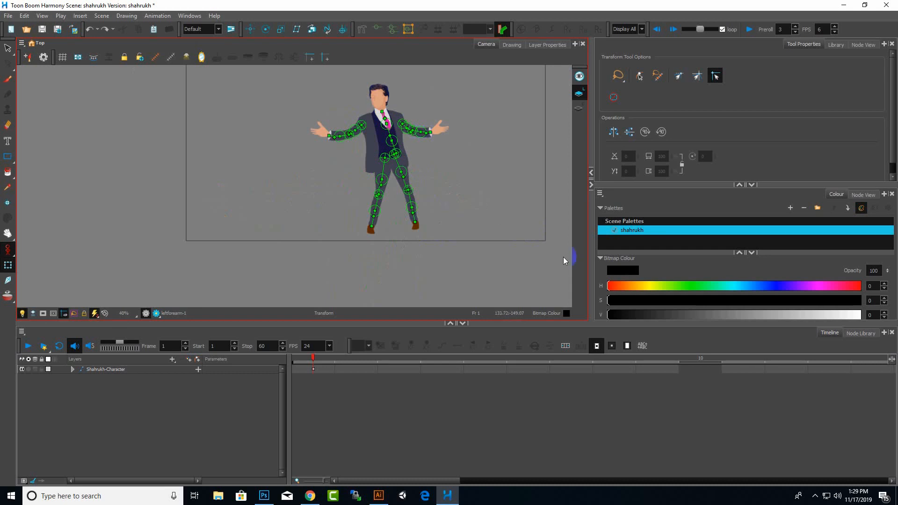
{"action": "left_click", "coordinate": [793, 470]}
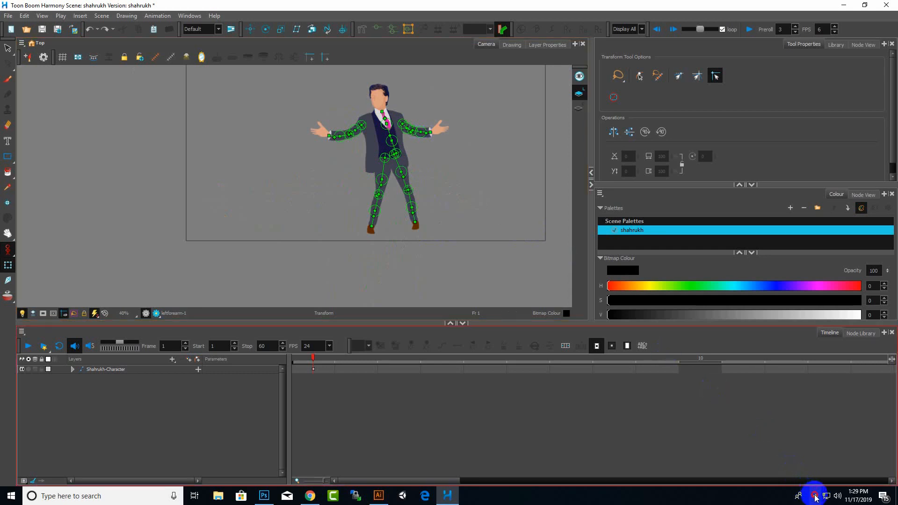